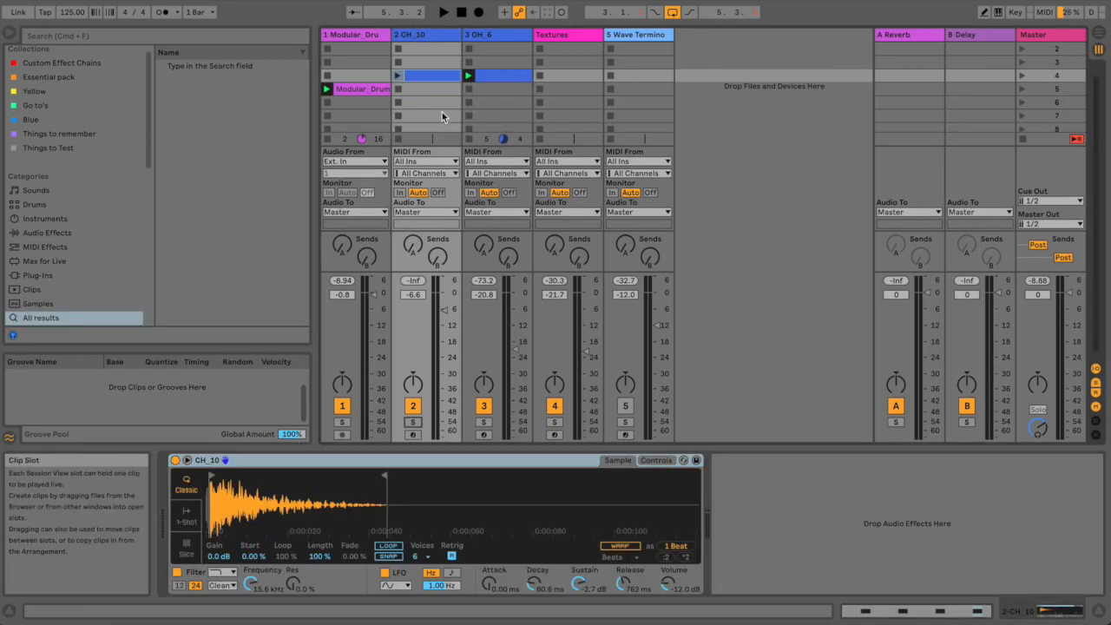
Launch the CH_10 clip with its track soloed and briefly audition it together with the Modular_Drum track
click(443, 77)
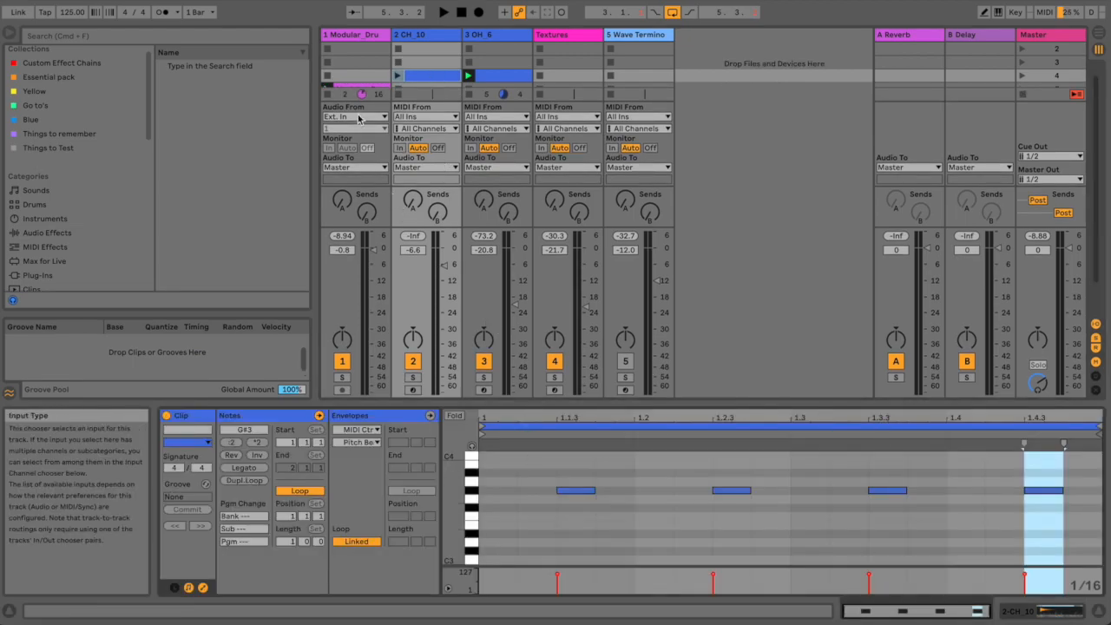
click(398, 77)
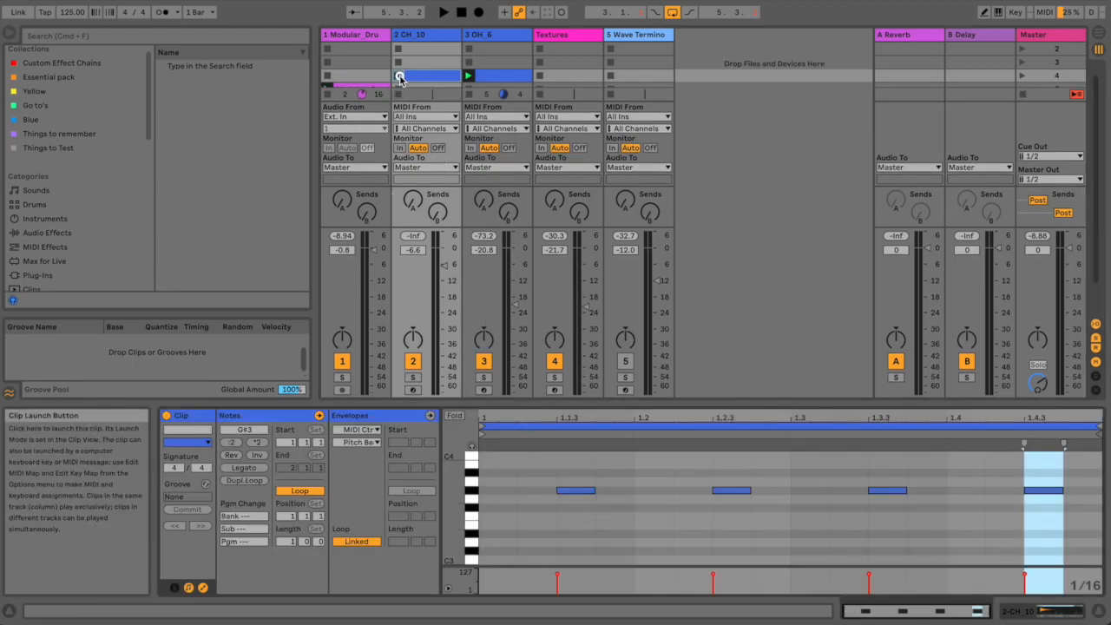
click(412, 378)
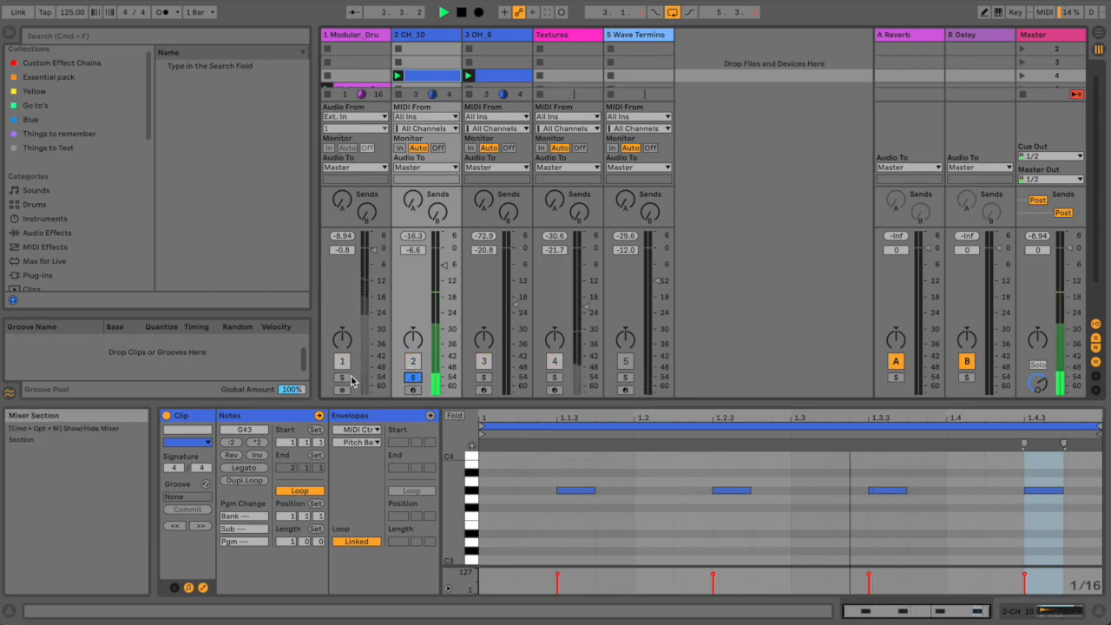
click(347, 379)
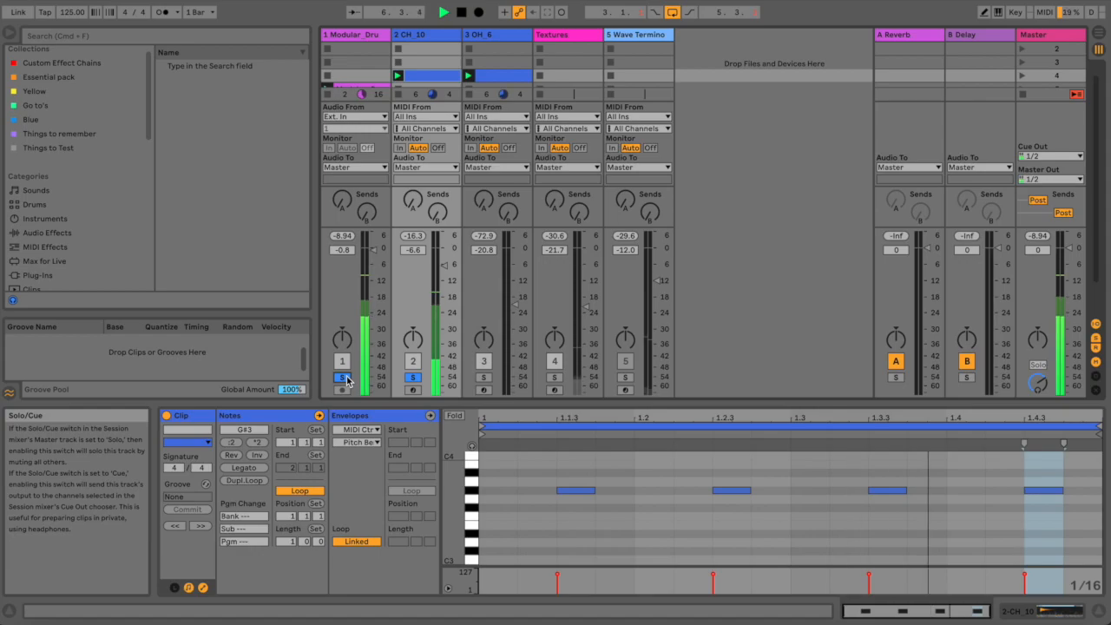
click(345, 377)
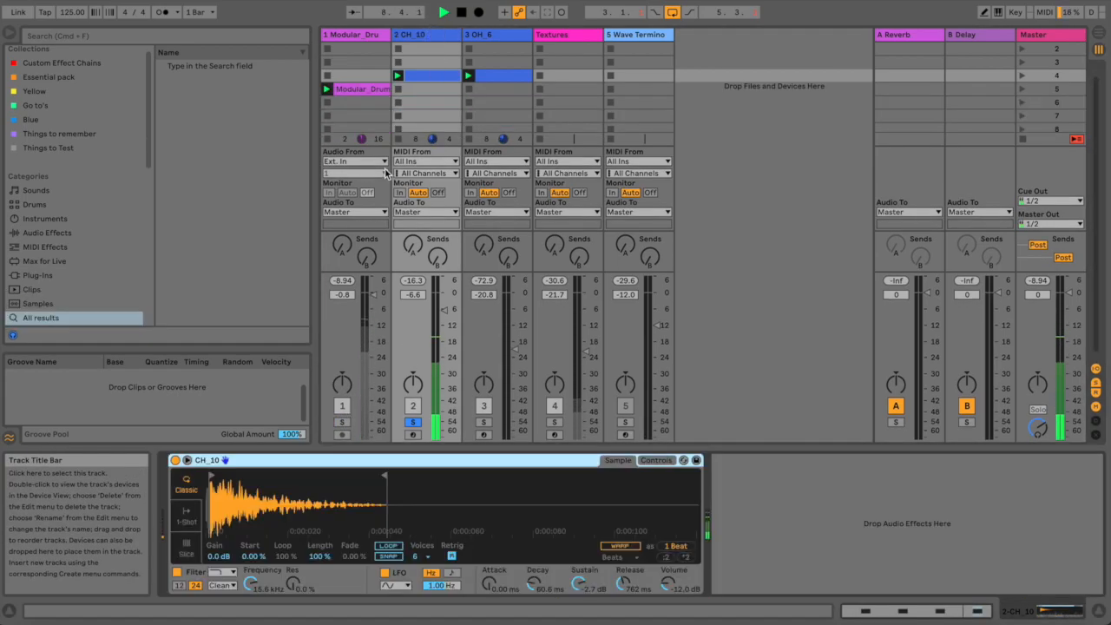
Search the MIDI effects for "velocity" and add the Velocity device in front of the instrument on the CH_10 track
click(224, 37)
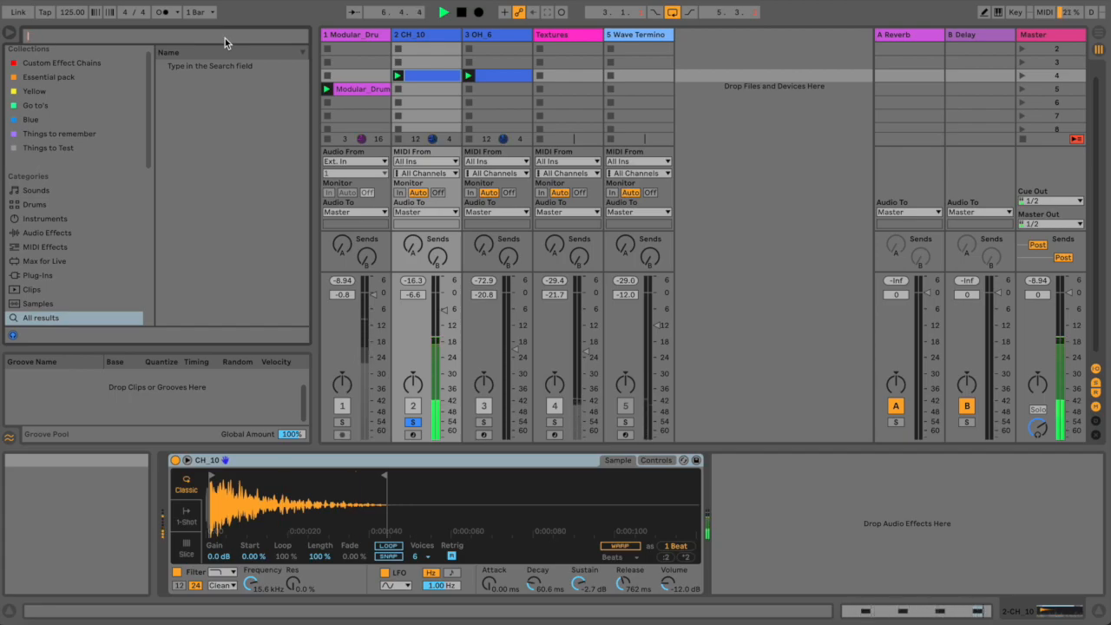
click(61, 233)
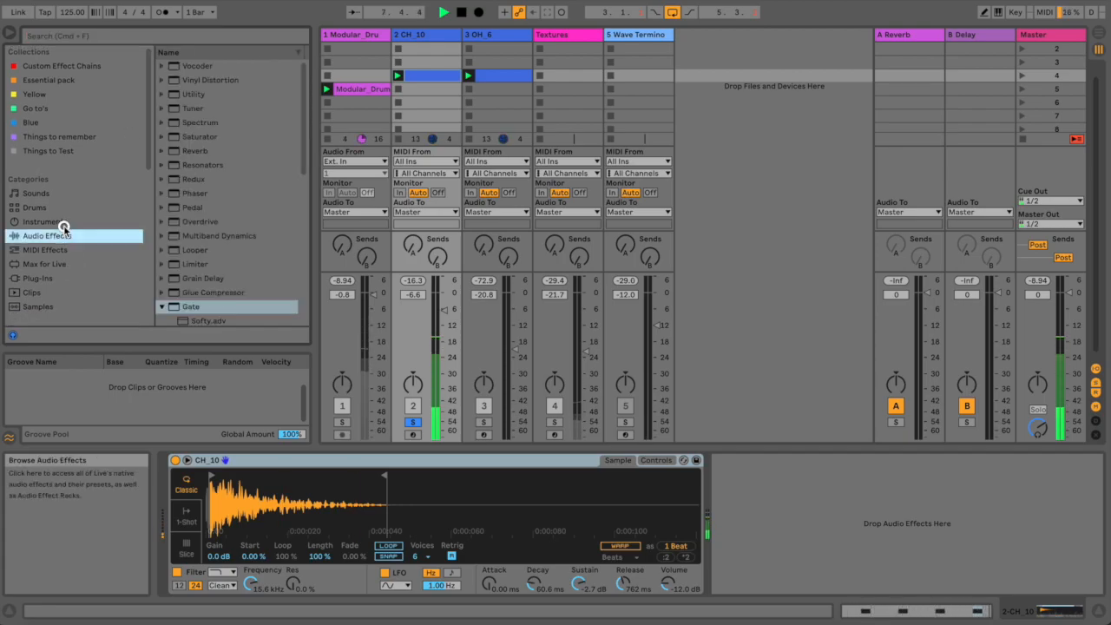
click(100, 39)
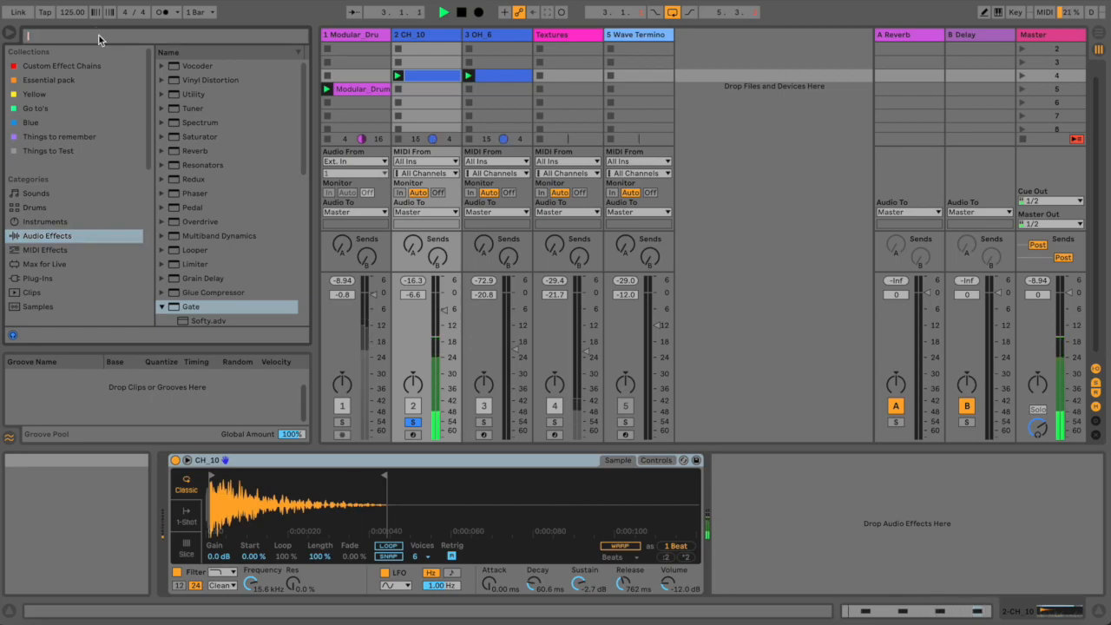
text(veloc)
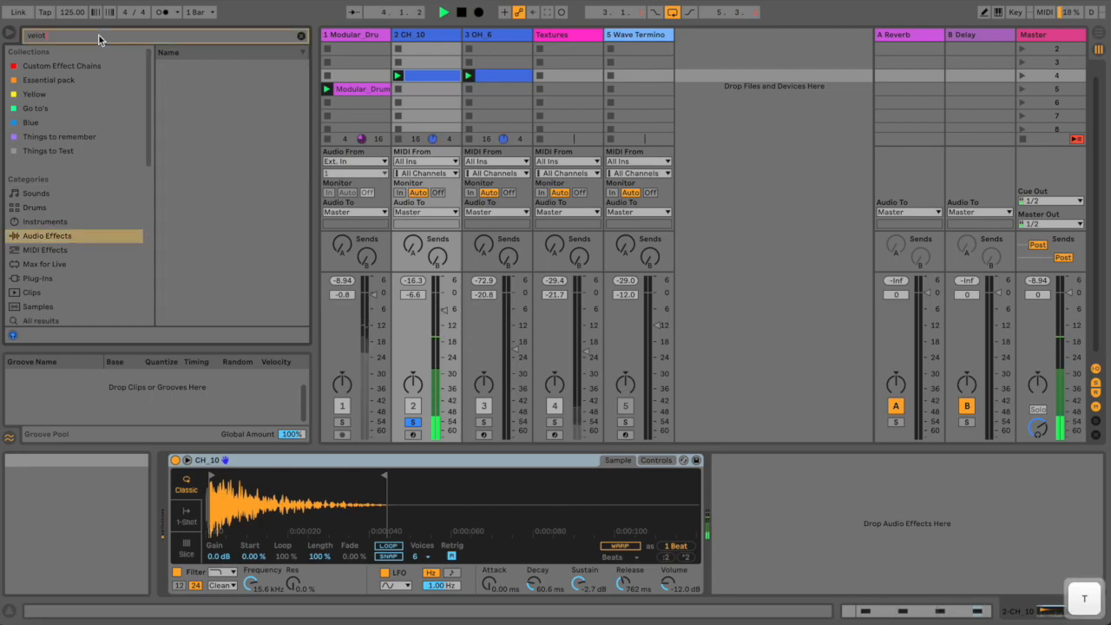
text(ity)
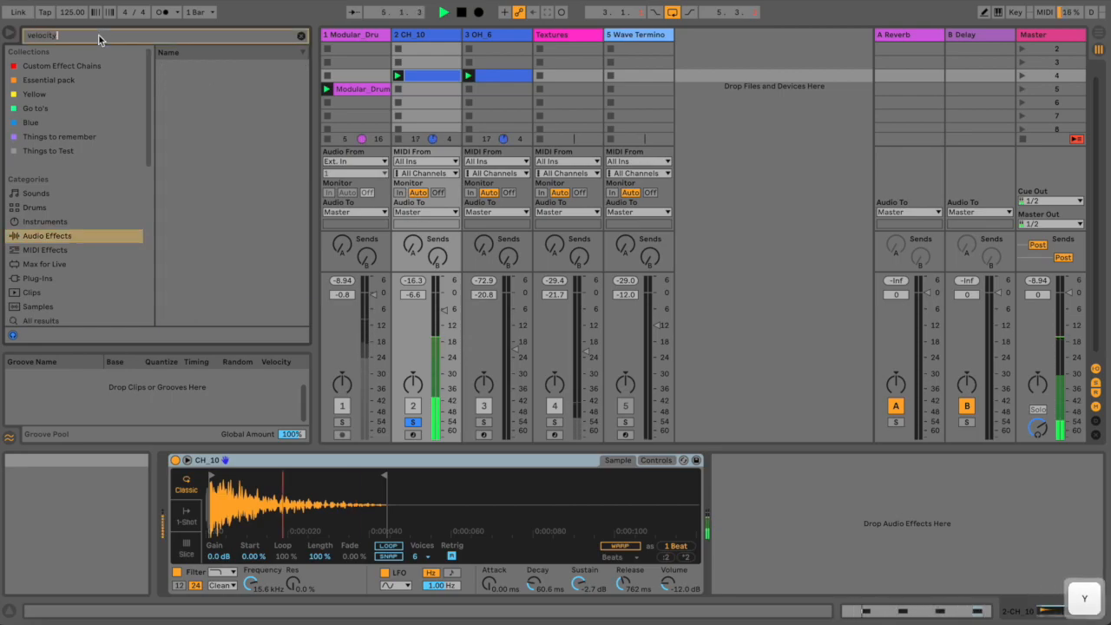
click(44, 249)
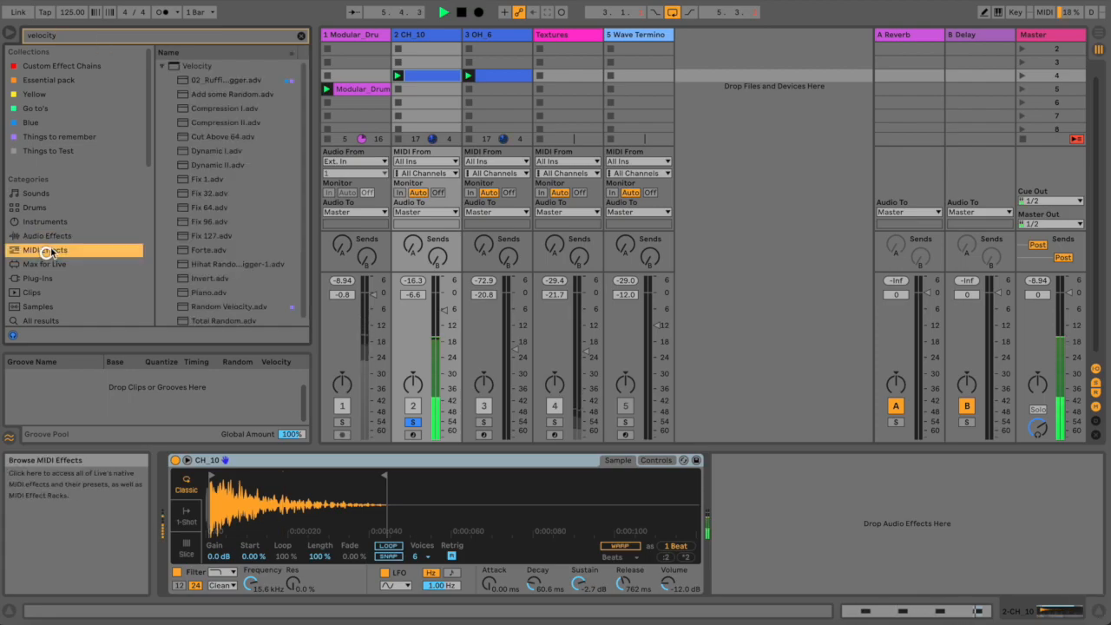
click(209, 68)
drag(205, 408, 191, 506)
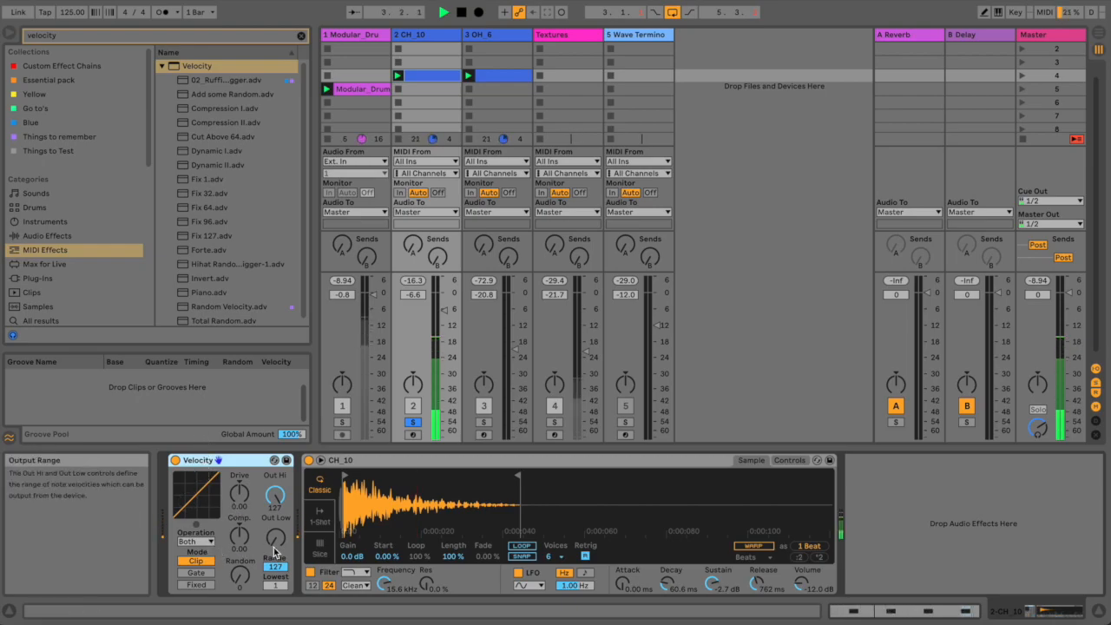
Shape CH_10's Velocity device with Compand 0.44, Random 10, Out Hi 121, Out Low 82 and Lowest 51
drag(238, 578, 236, 576)
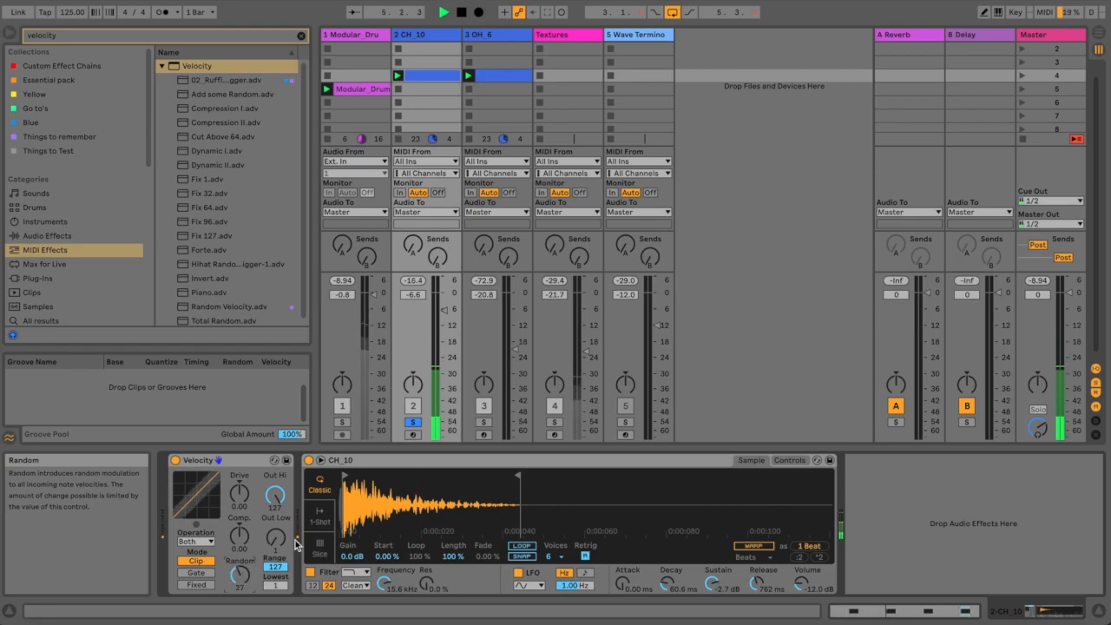
drag(286, 545, 281, 540)
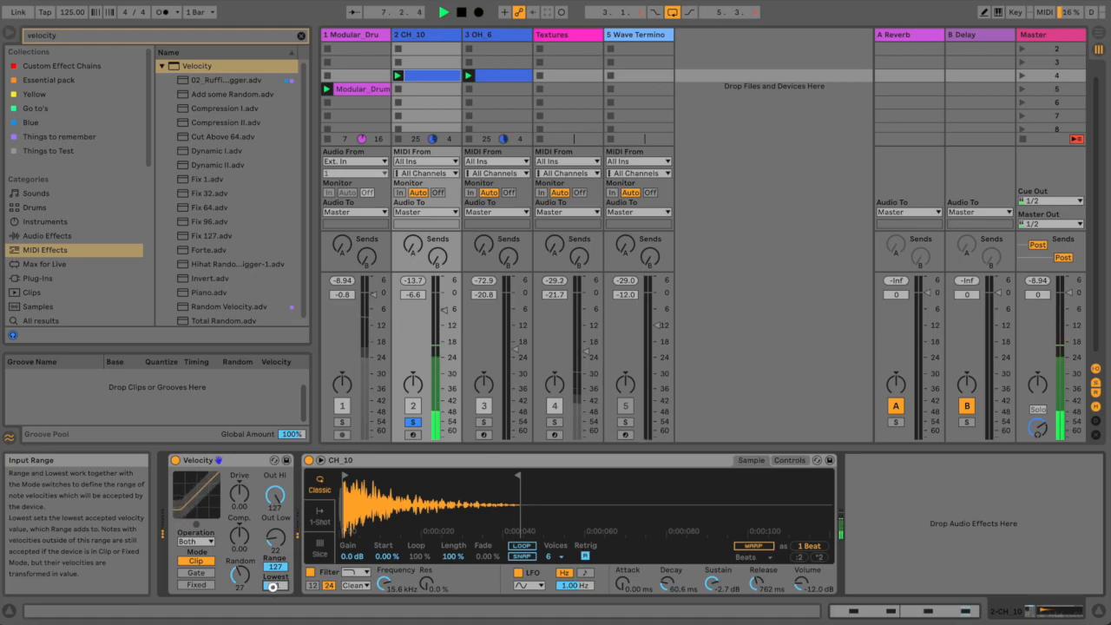
drag(273, 587, 273, 532)
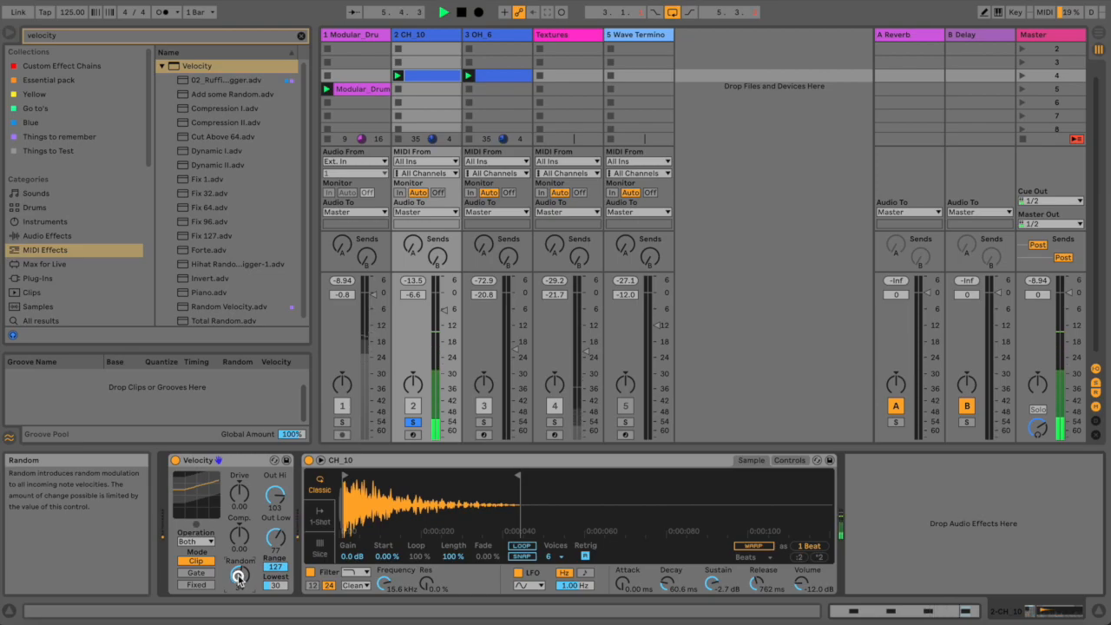
drag(239, 536, 240, 527)
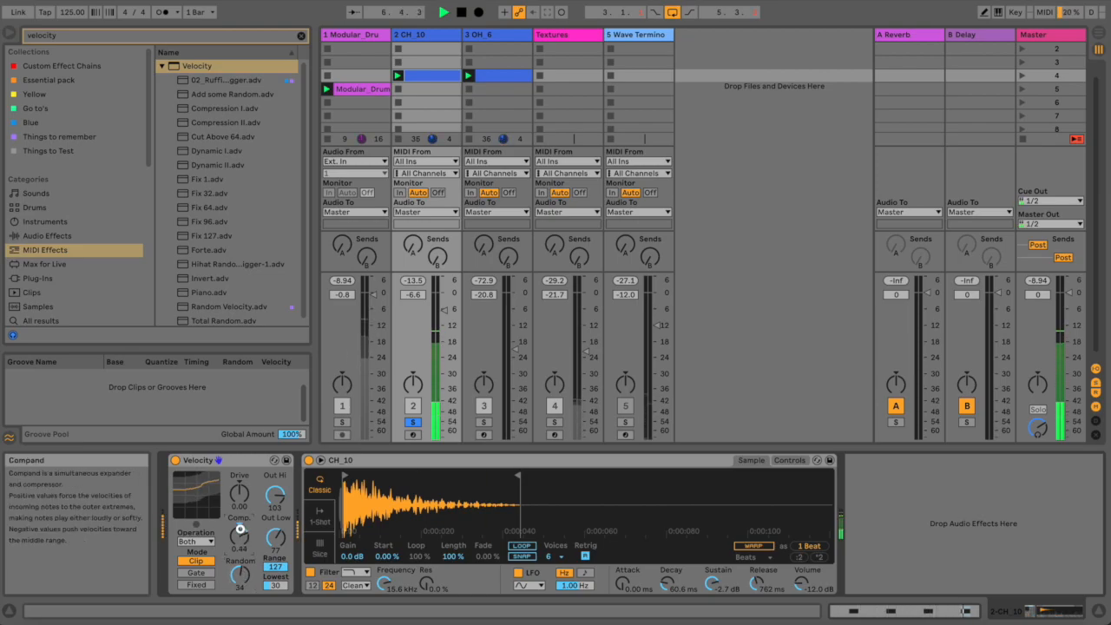
drag(276, 542, 275, 538)
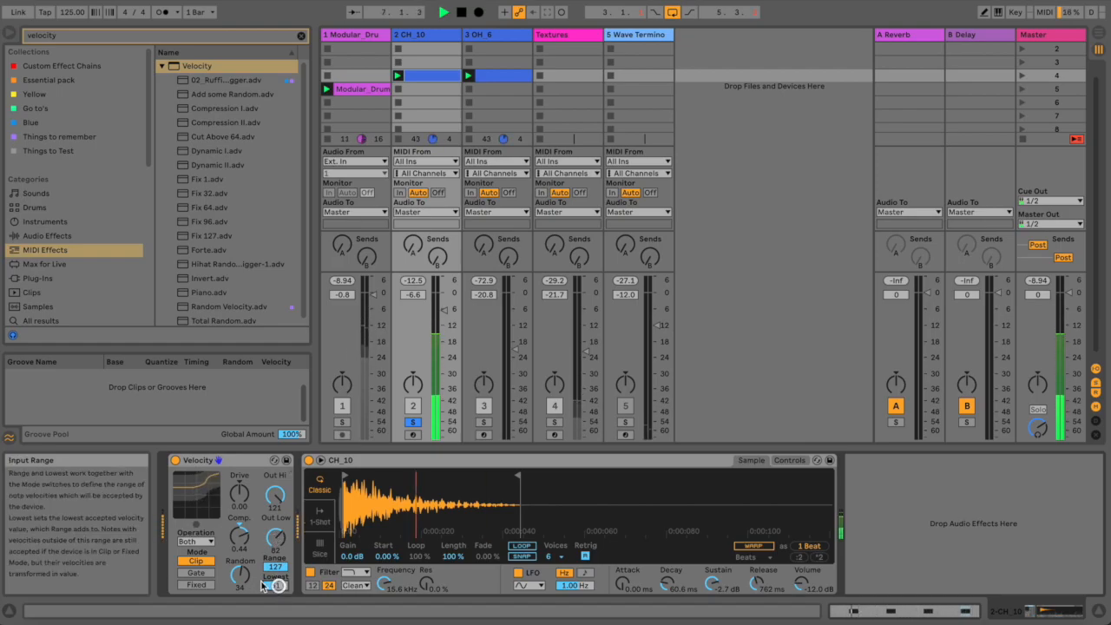
drag(238, 576, 239, 589)
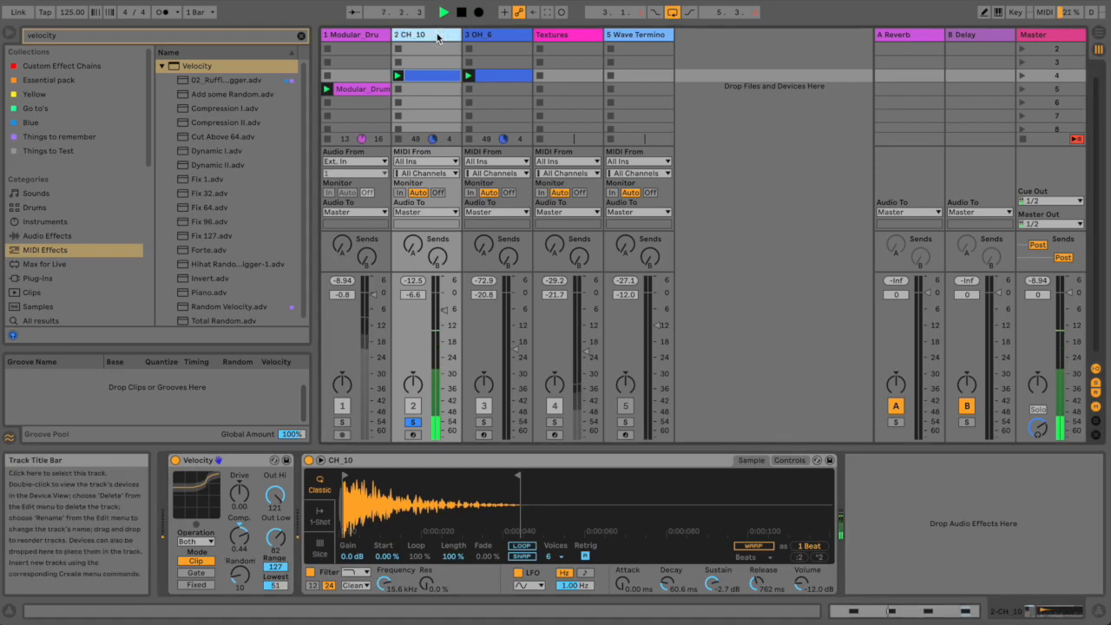
Insert a MIDI track after CH_10, compare the note velocities in its Without and With clips, and stop playback
key(ctrl+shift+t)
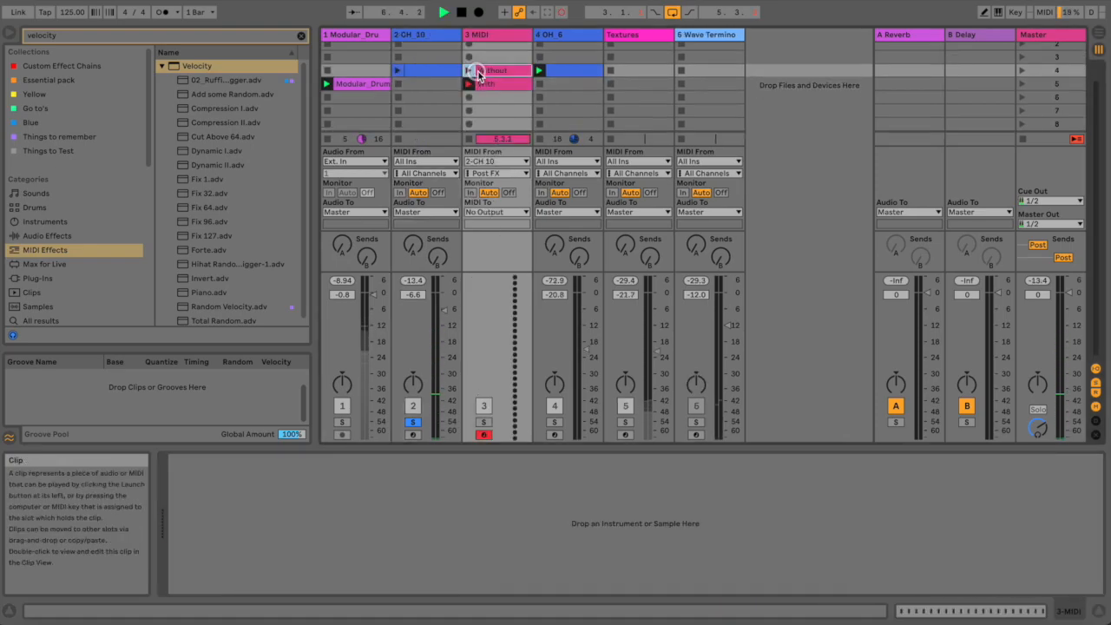
click(478, 71)
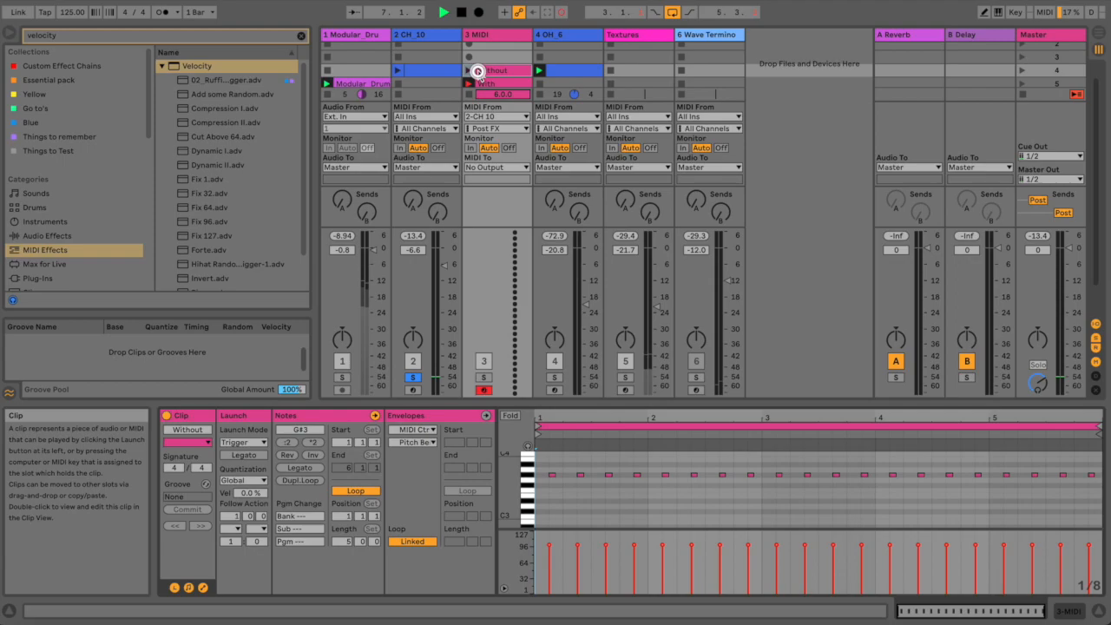
click(631, 414)
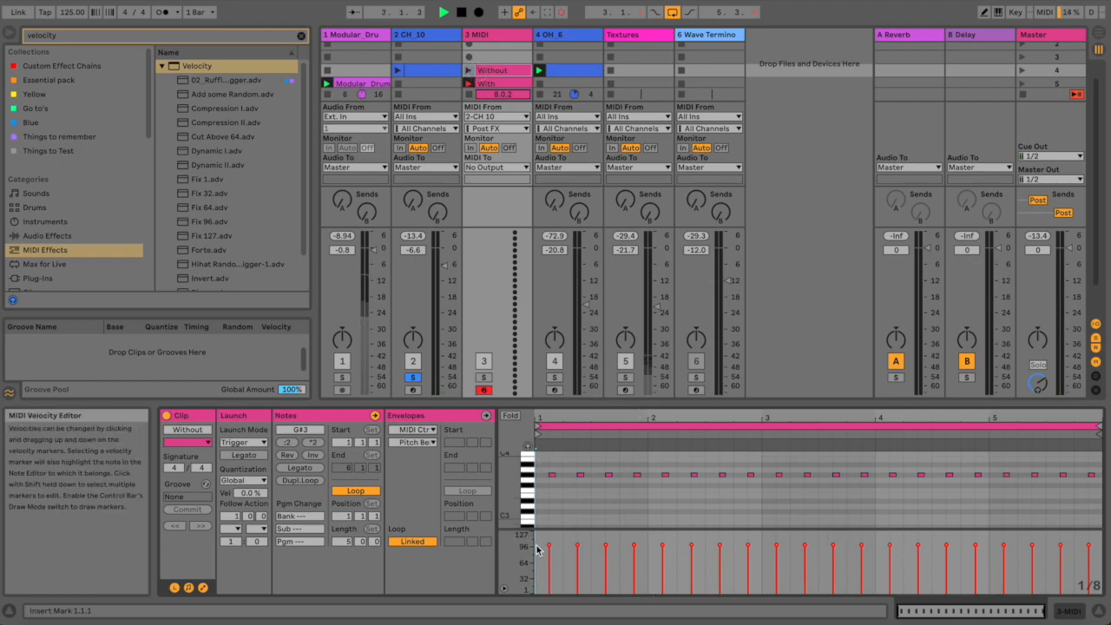
click(487, 71)
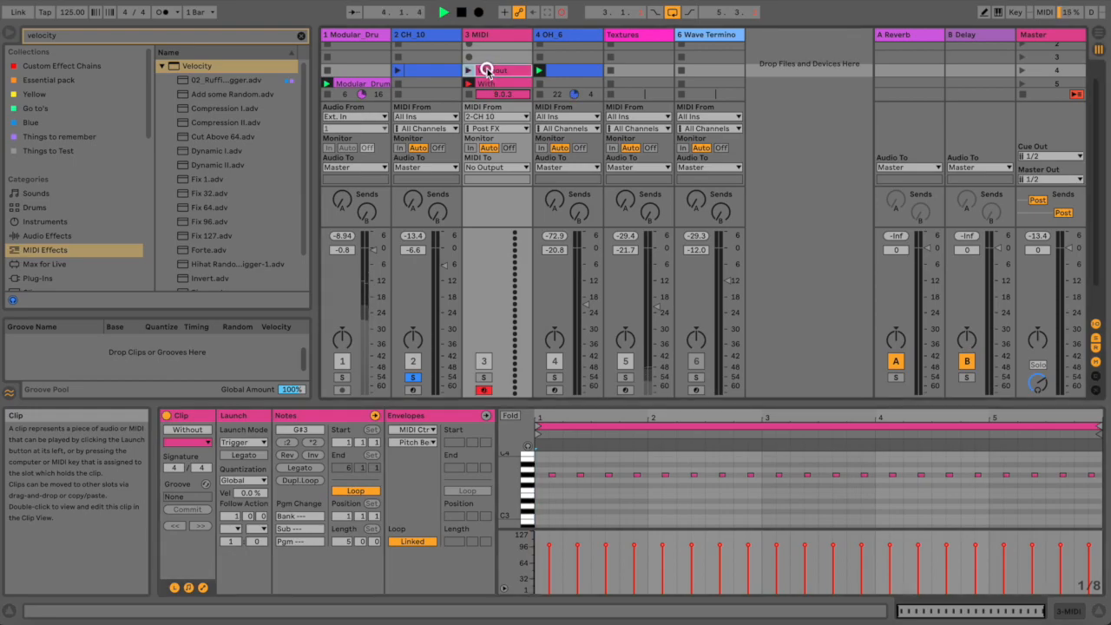
click(487, 85)
key(space)
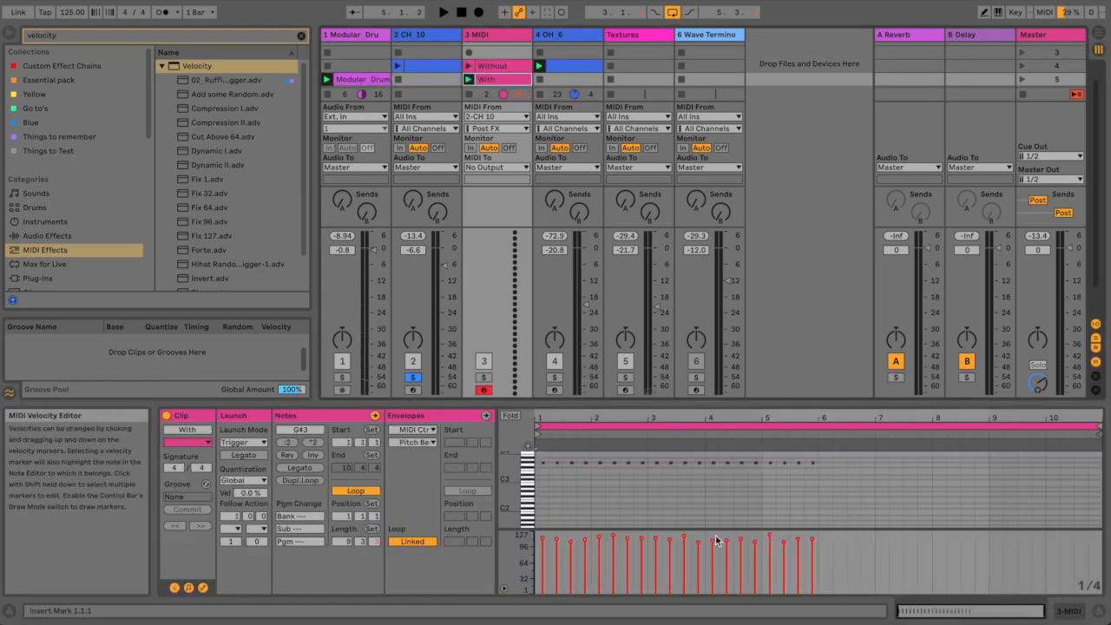
Set the Velocity device on CH_10 to Out Low 56, Lowest 41 and Random 21
click(444, 36)
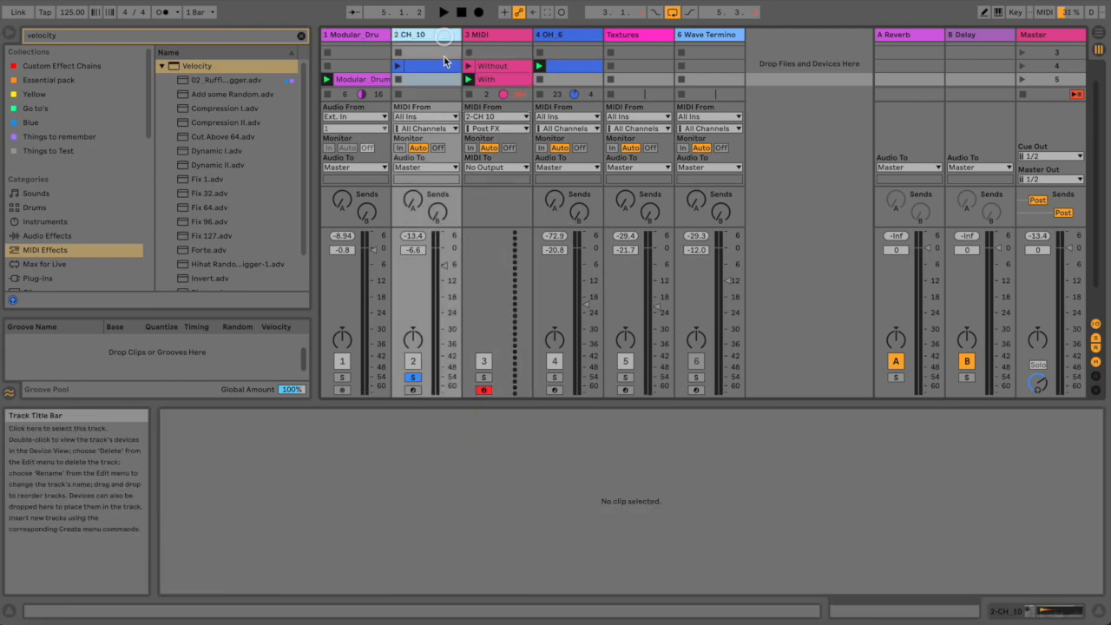
double_click(426, 35)
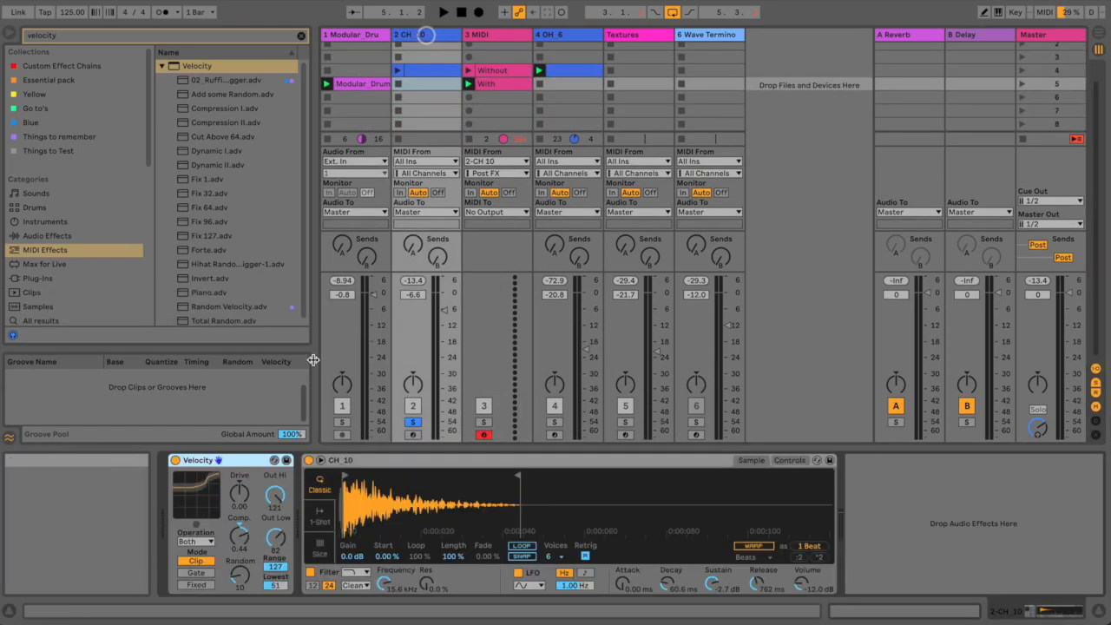
drag(276, 537, 247, 575)
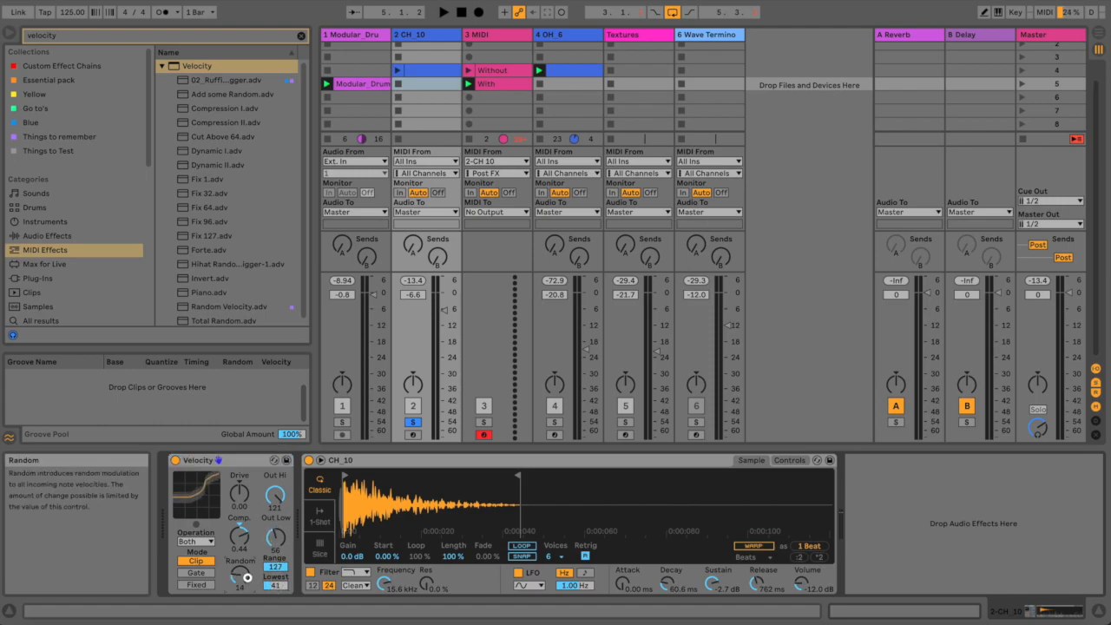
Record a new clip below With on the MIDI track while the CH_10 clip plays, inspect its velocities, and stop playback
click(470, 97)
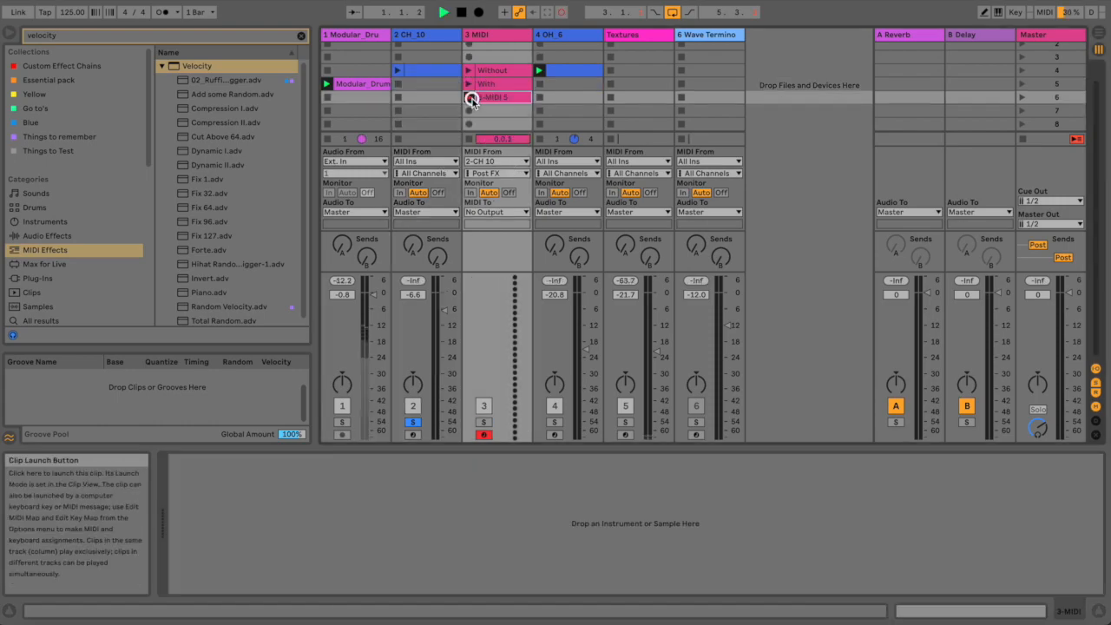
click(399, 71)
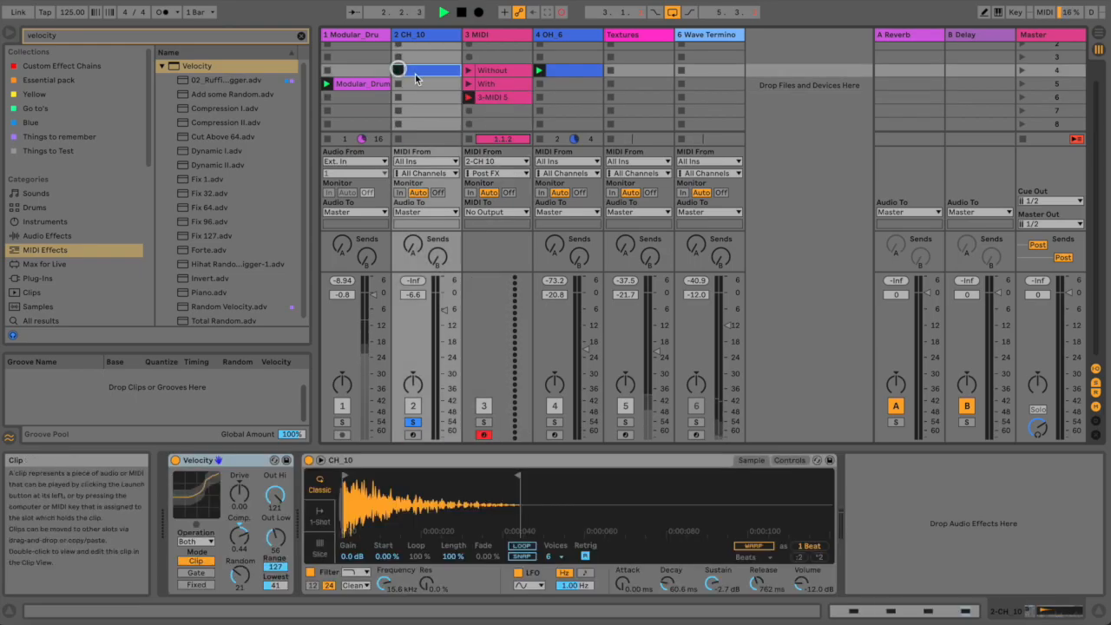
double_click(483, 99)
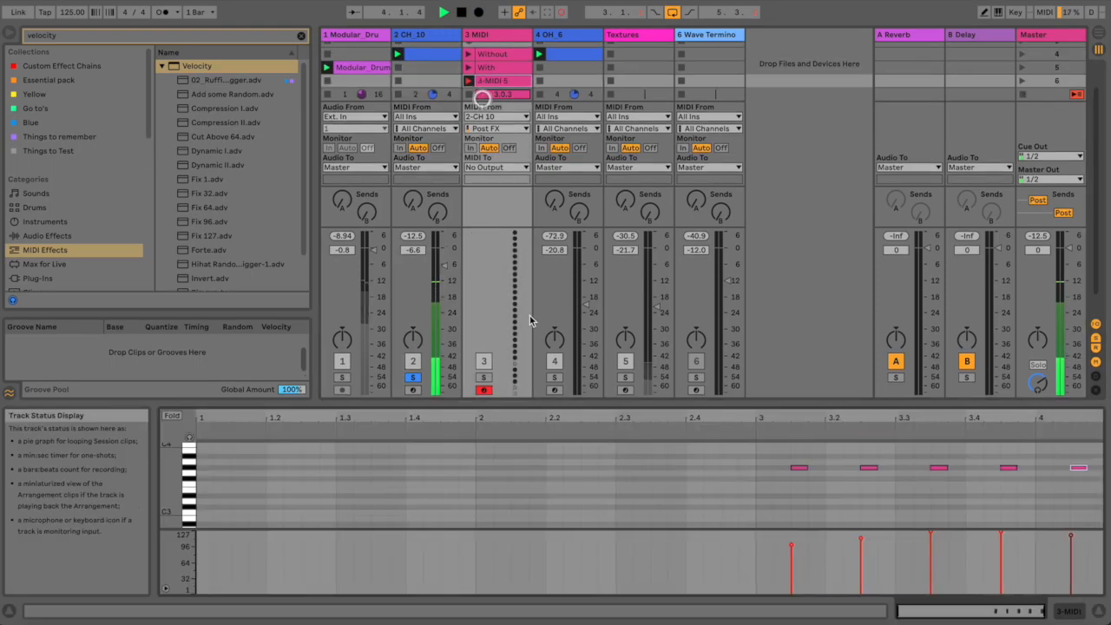
drag(725, 423, 724, 416)
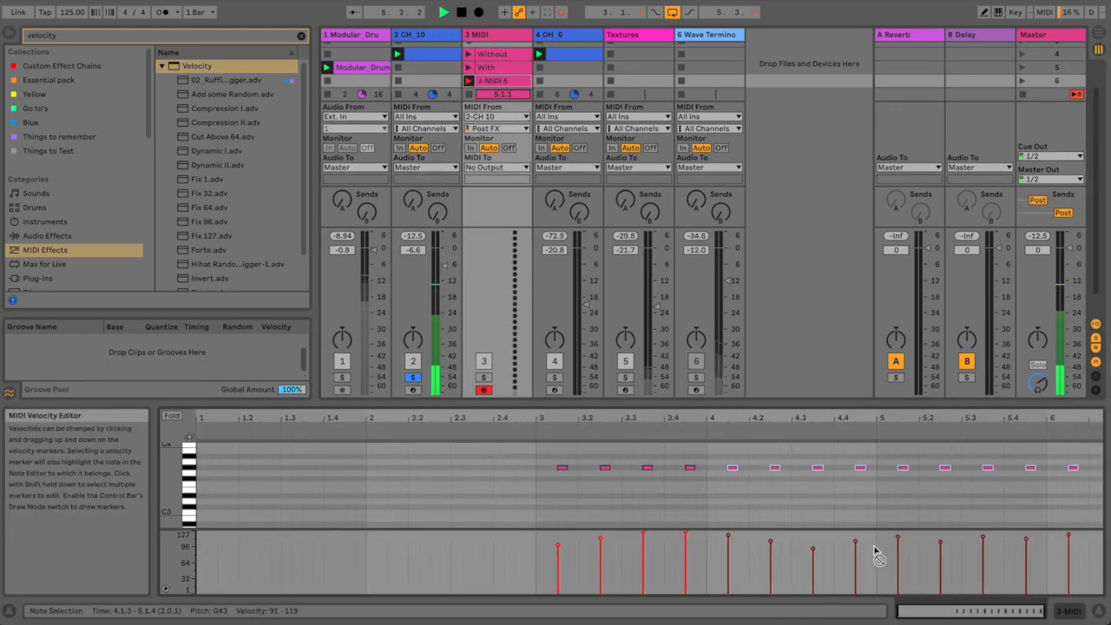
click(438, 34)
key(space)
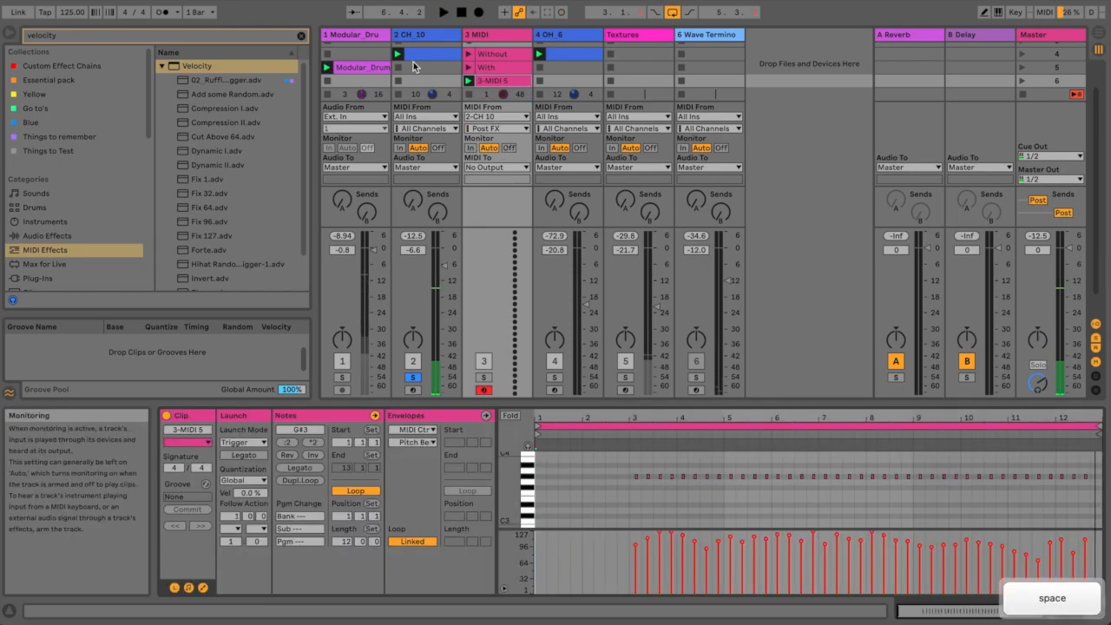
Add an LFO device to CH_10, map it to Simpler's filter frequency with a 91% minimum, and start playback
double_click(422, 34)
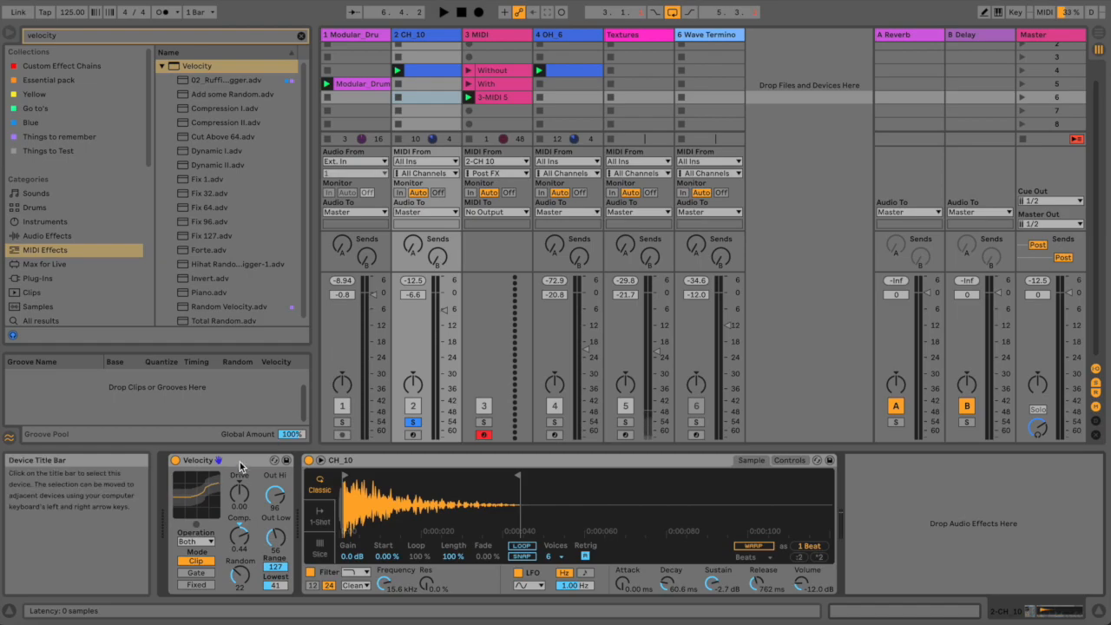
click(239, 460)
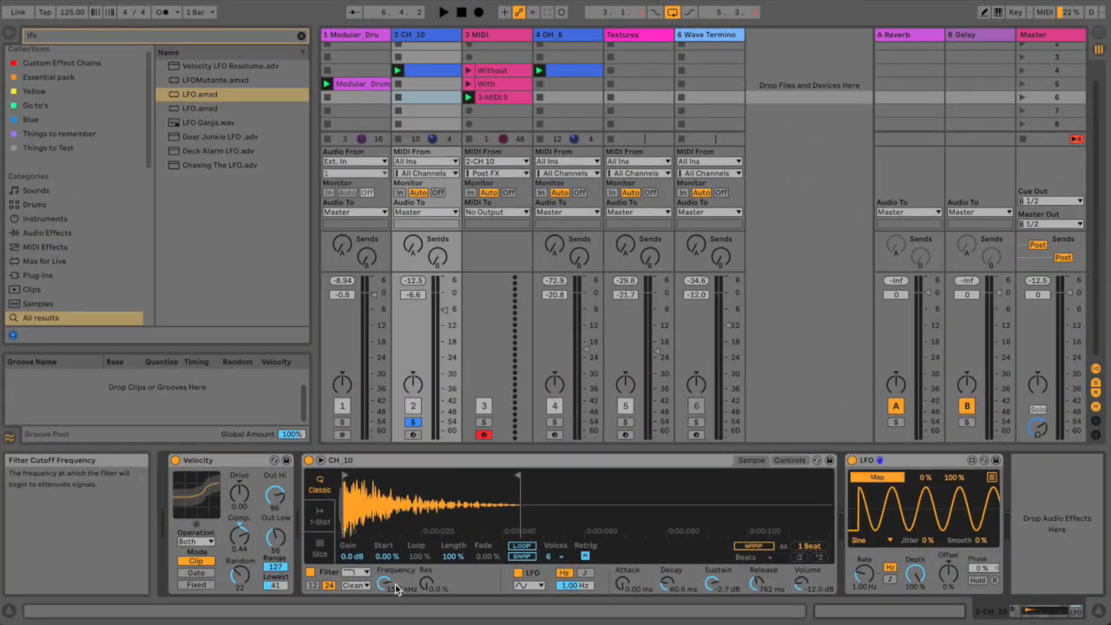
drag(926, 478, 920, 412)
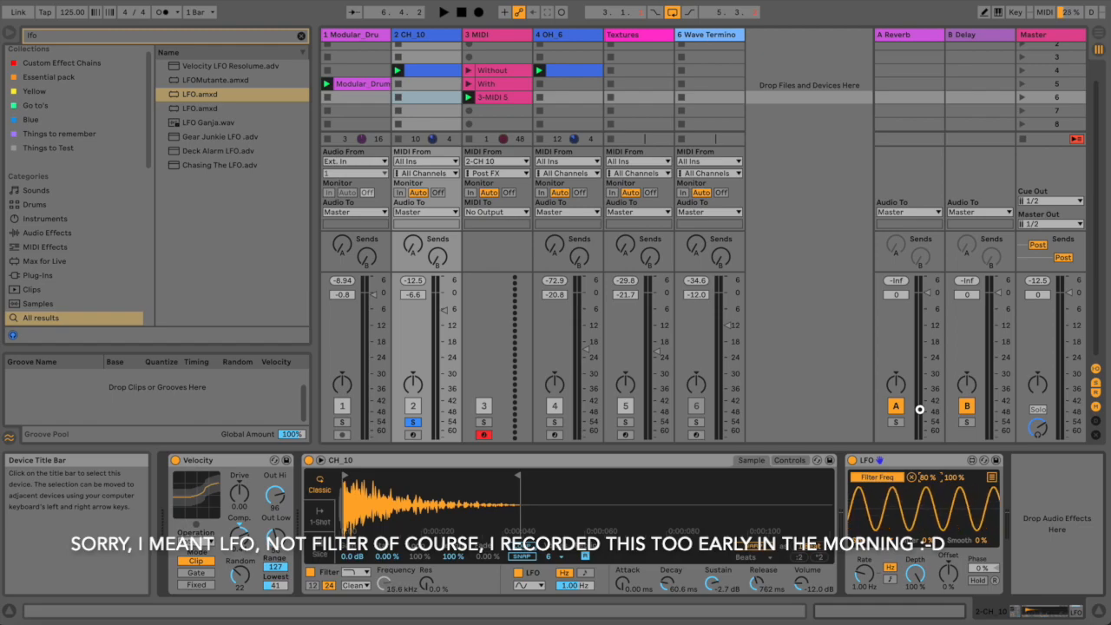
drag(919, 407, 950, 472)
key(space)
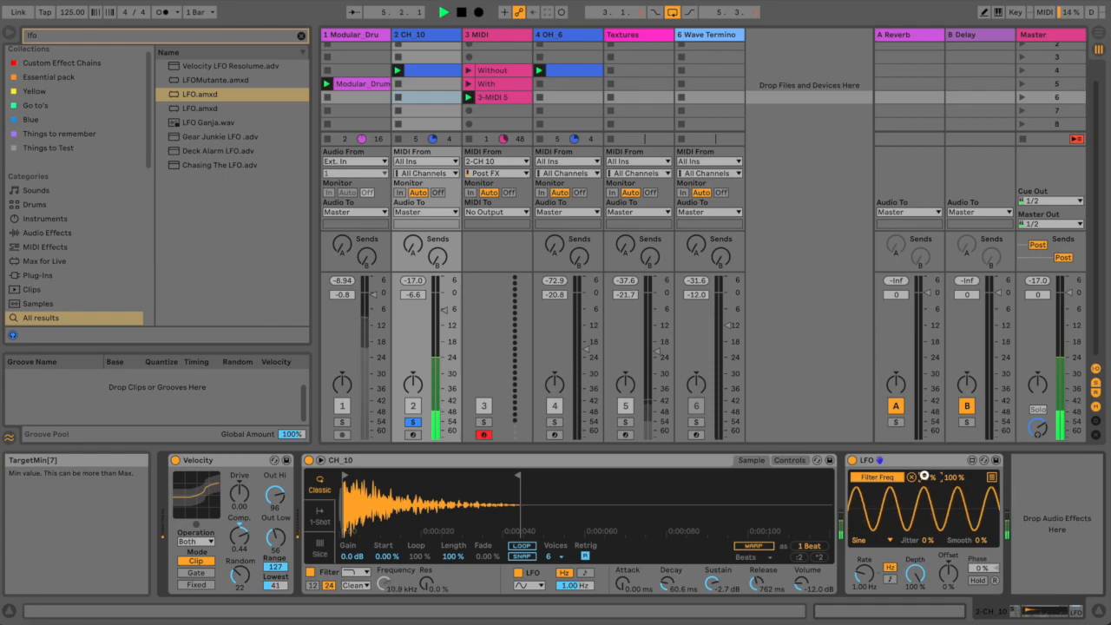
Set the LFO device to a Random waveform, beat-synced rate 1/3, Depth 83.5% and Smooth 30%, and stop playback
click(889, 580)
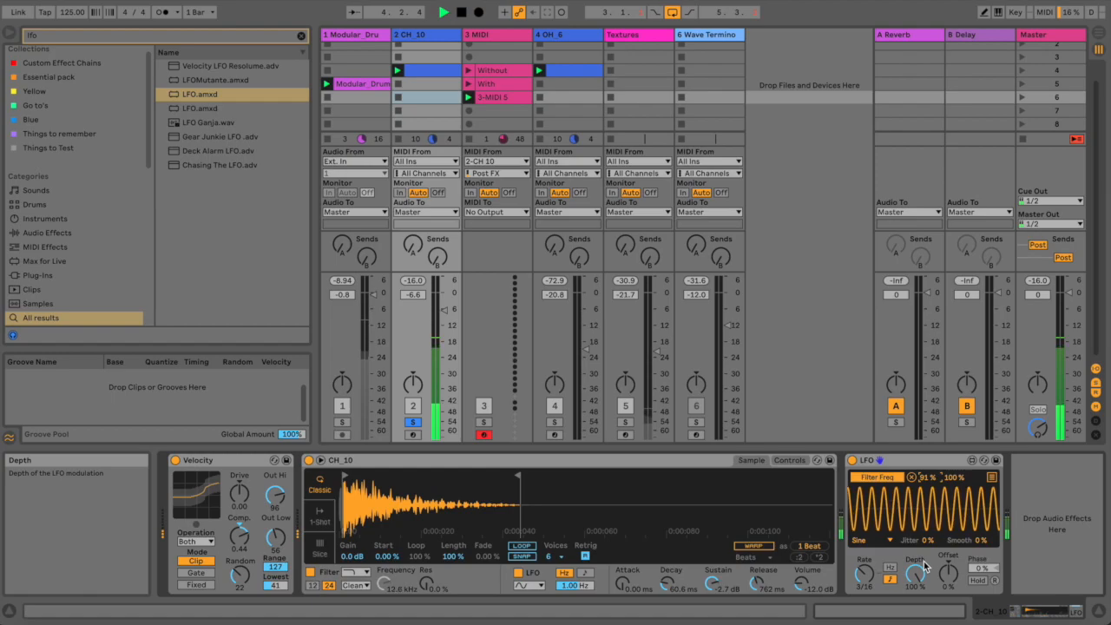
drag(922, 575, 917, 586)
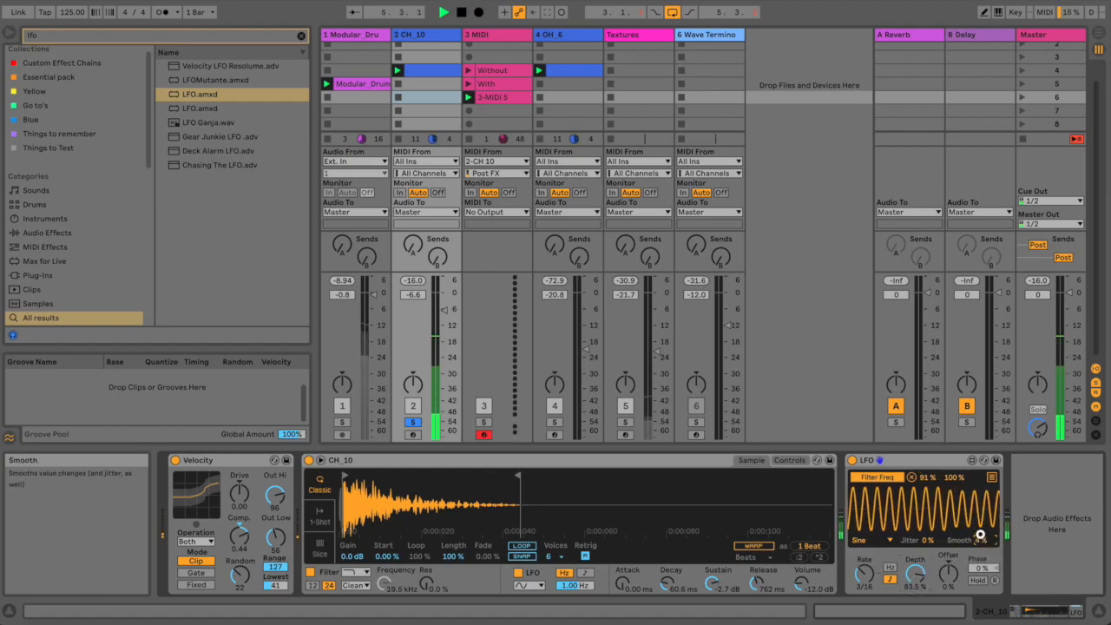
drag(980, 523, 980, 516)
mouse_move(867, 573)
mouse_down()
mouse_move(870, 590)
mouse_move(869, 555)
mouse_up()
click(868, 539)
click(875, 518)
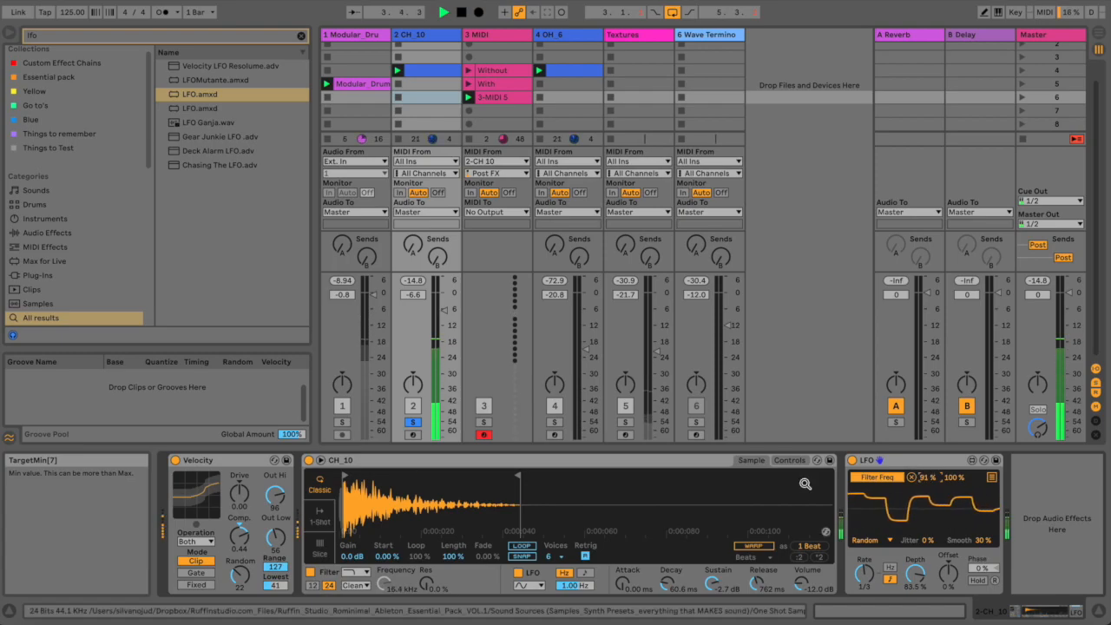
key(space)
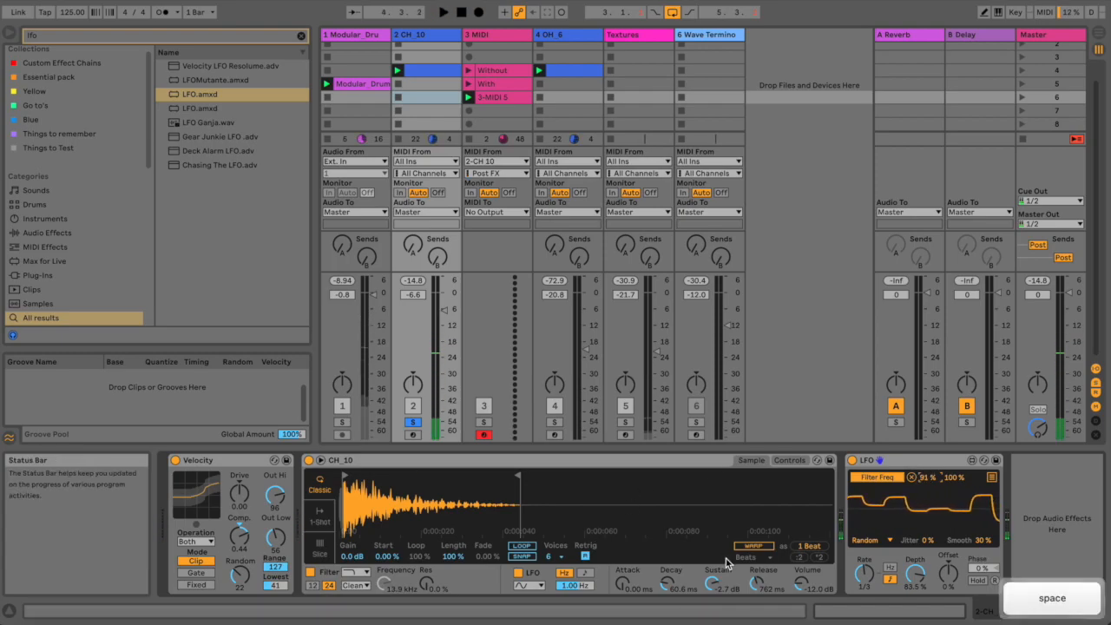
Deactivate the LFO device and set Simpler's own LFO on CH_10 to Sample & Hold, beat-synced at 3/16
click(792, 460)
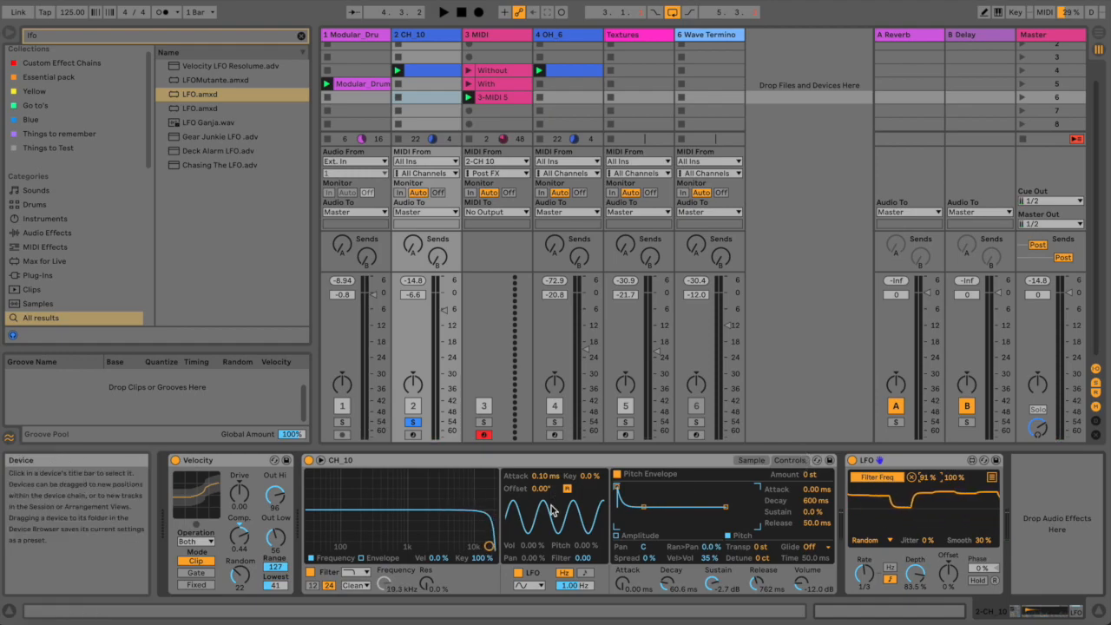
click(517, 574)
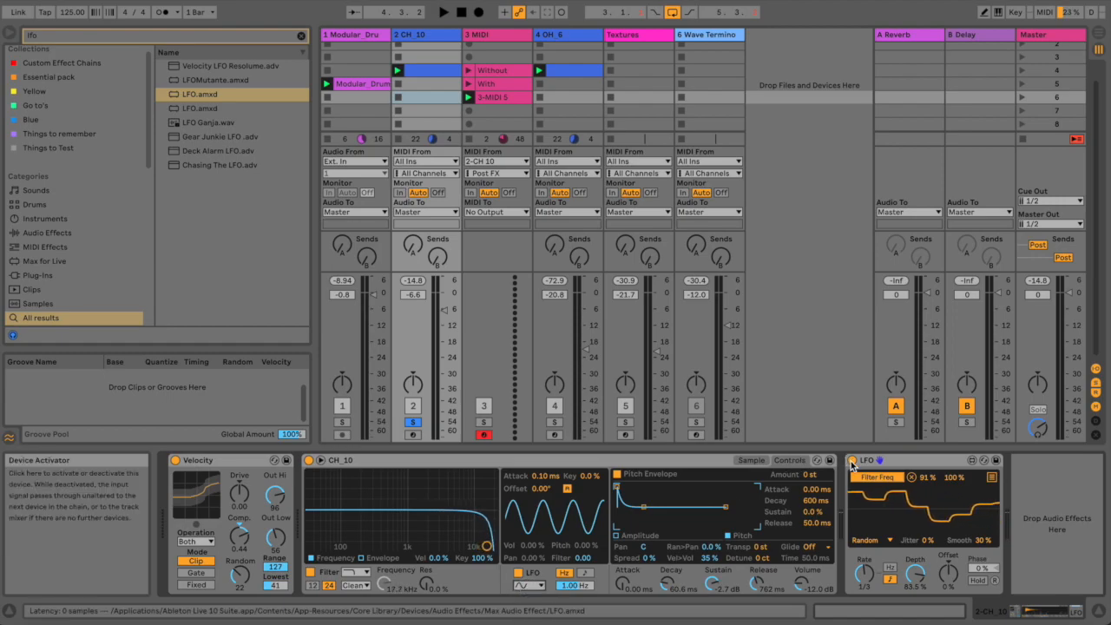
click(852, 460)
click(527, 585)
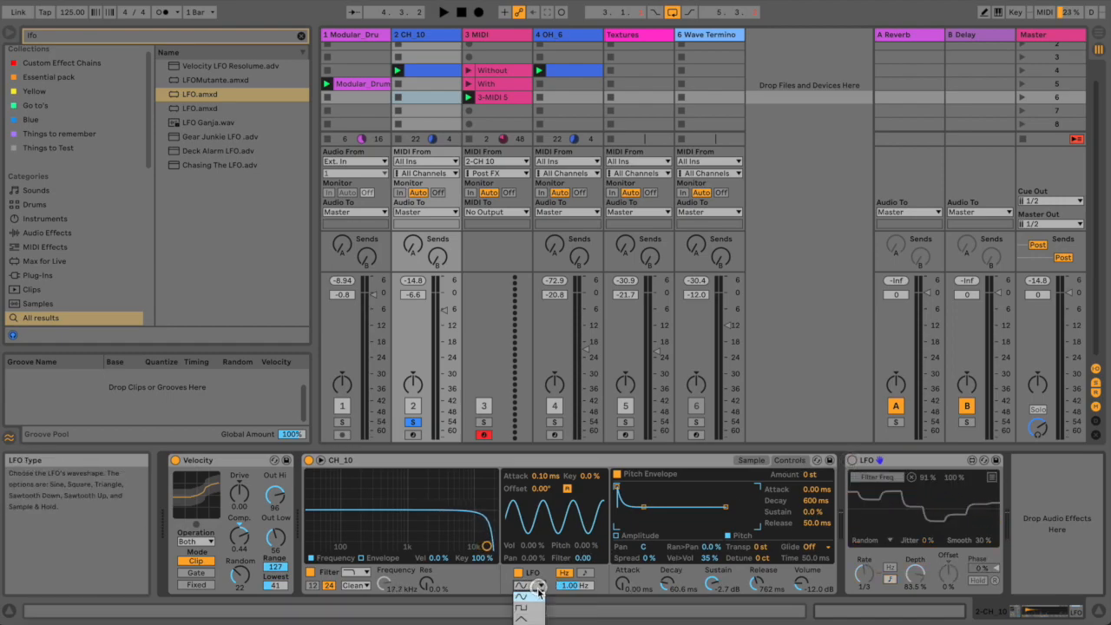
click(523, 624)
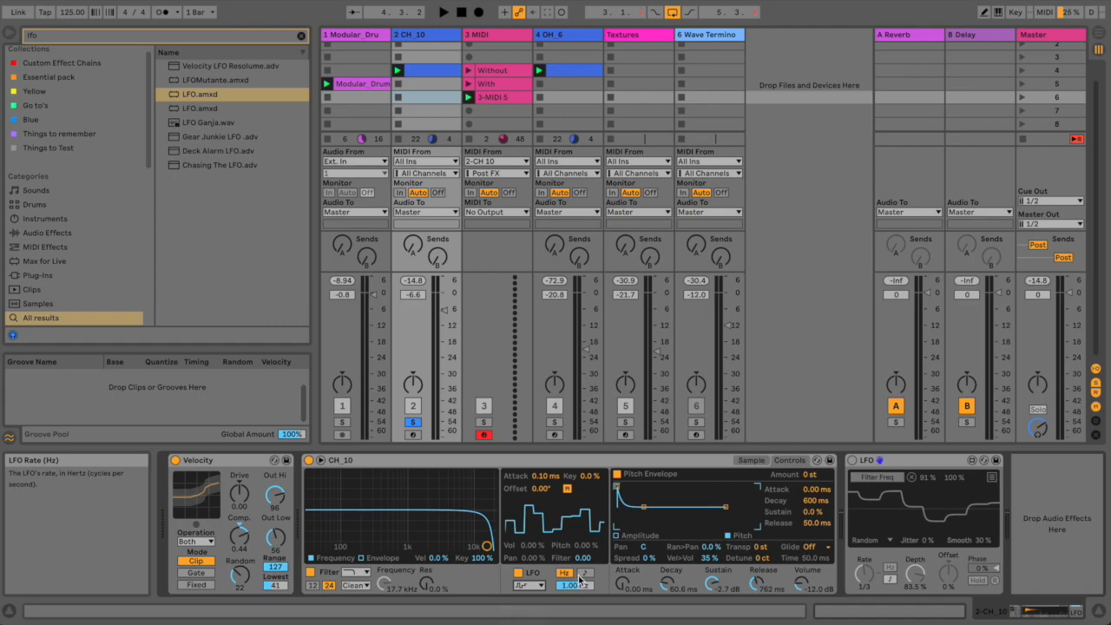
click(586, 573)
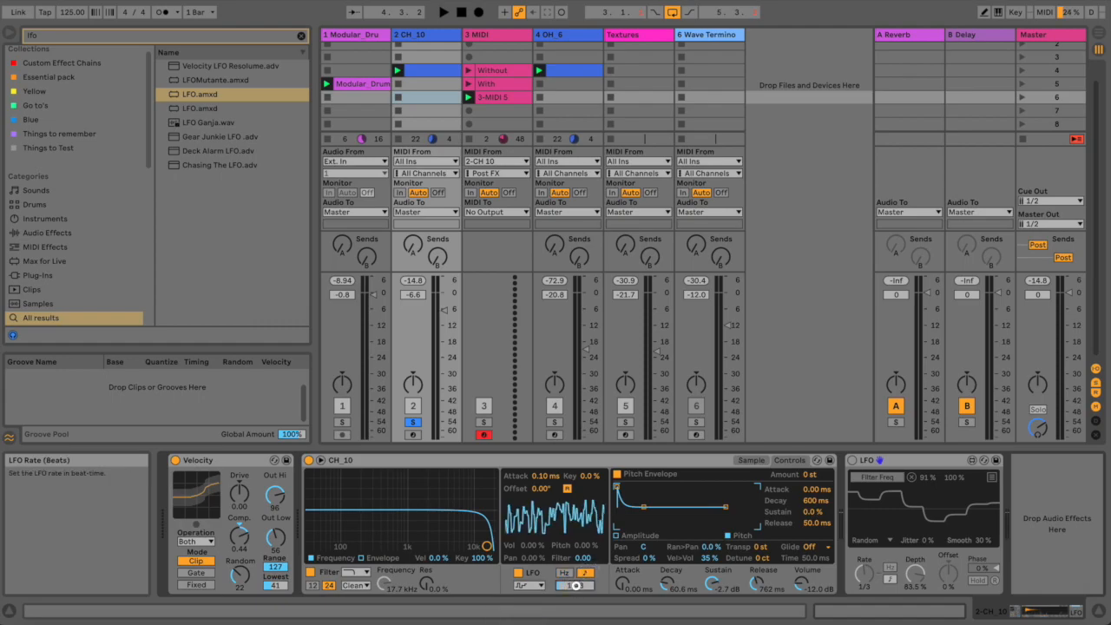
click(576, 585)
drag(576, 585, 575, 580)
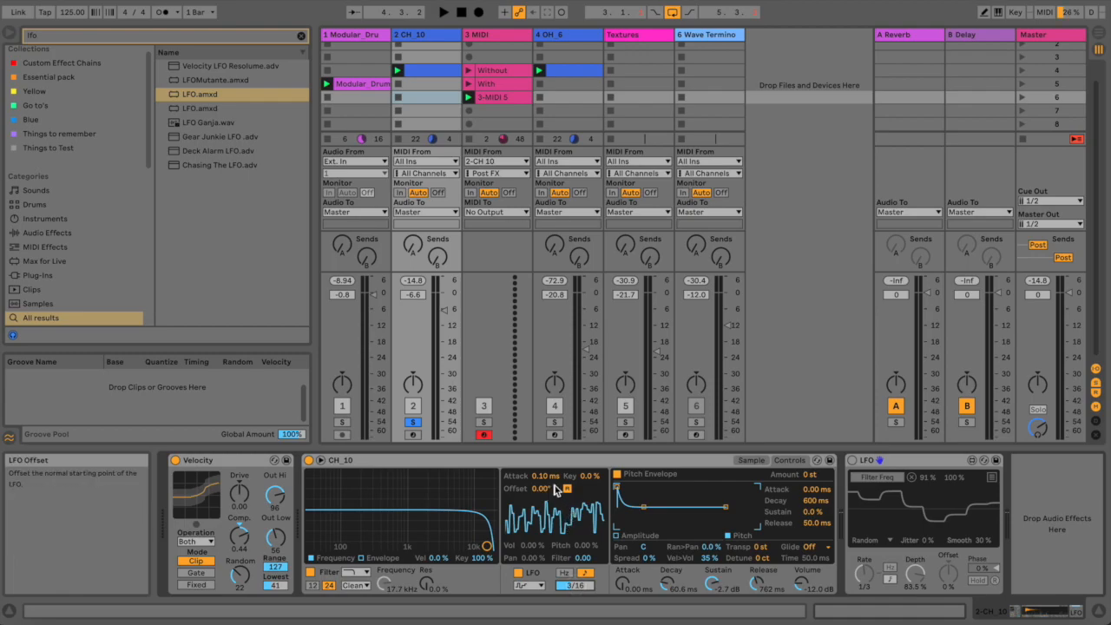
Set the filter modulation of Simpler's own LFO to 7.31 and audition CH_10
click(580, 559)
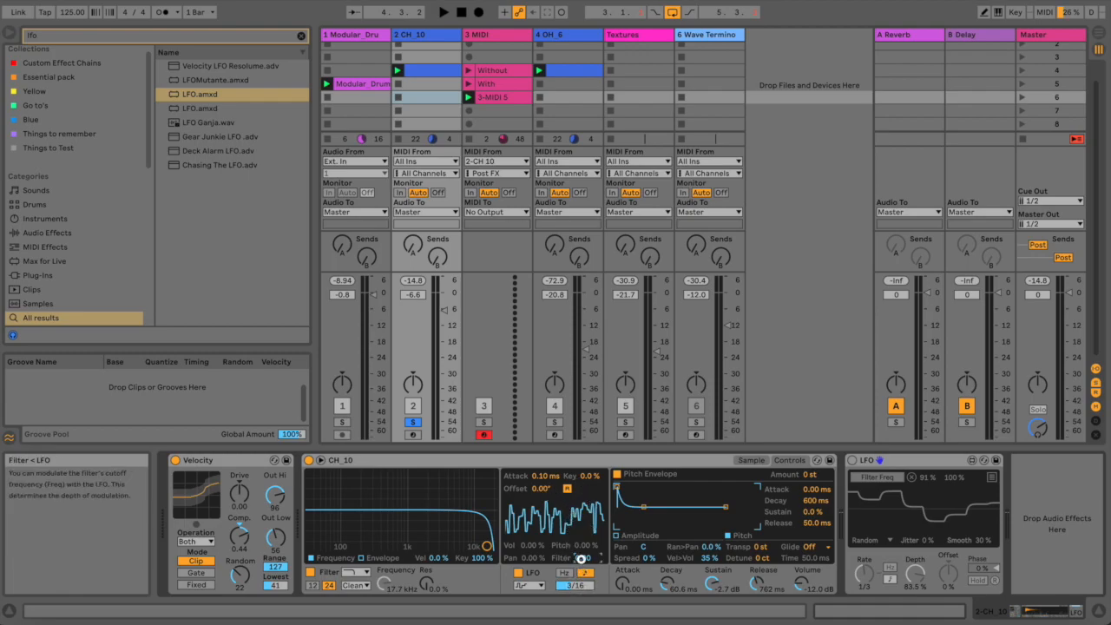
key(space)
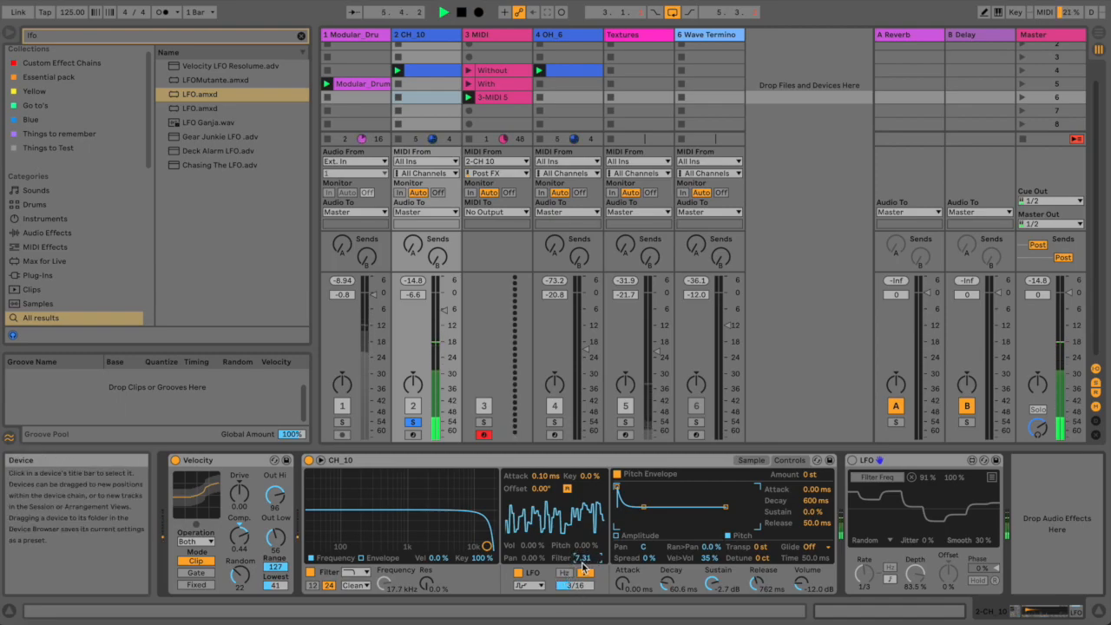
key(space)
Reactivate the LFO device and map its second slot to Simpler's Sustain with a range of 70% to 96%
click(852, 460)
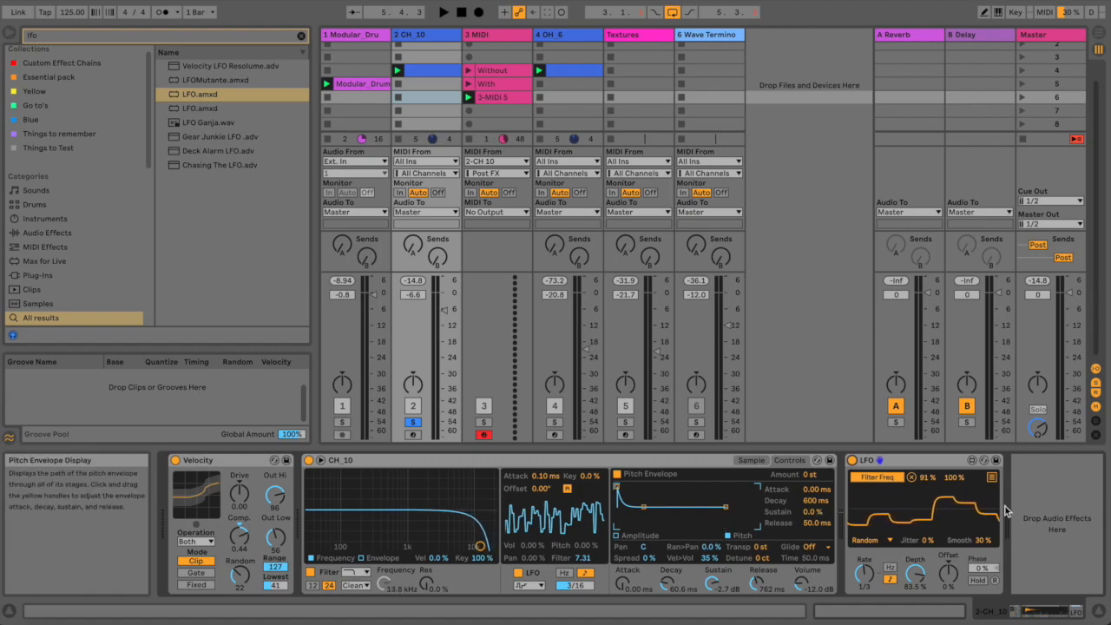
click(992, 478)
click(872, 489)
click(714, 581)
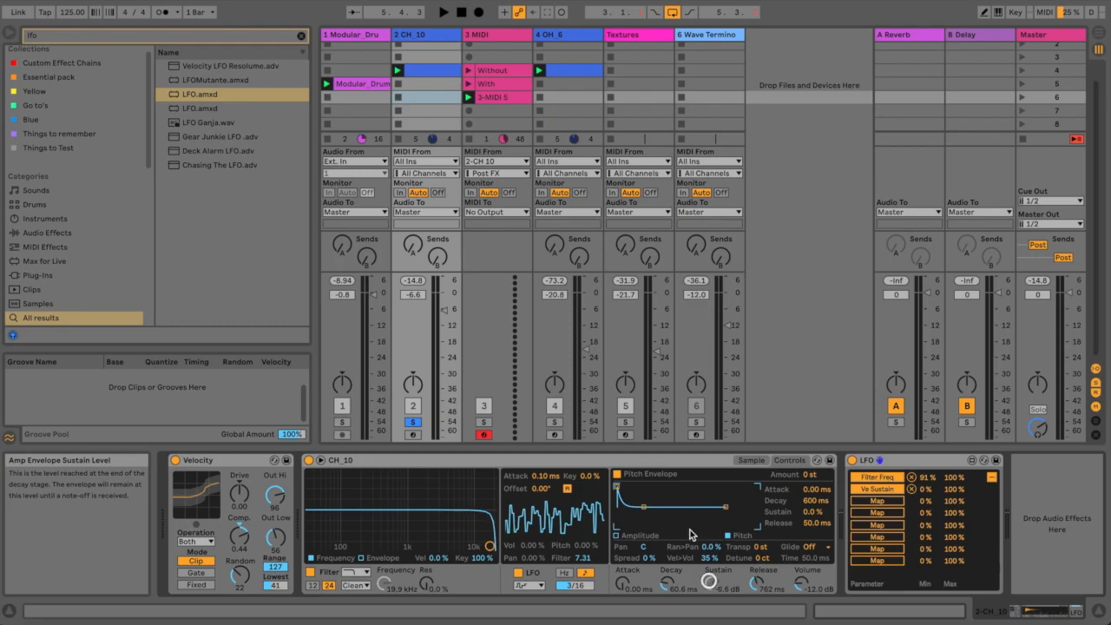
drag(925, 489, 926, 461)
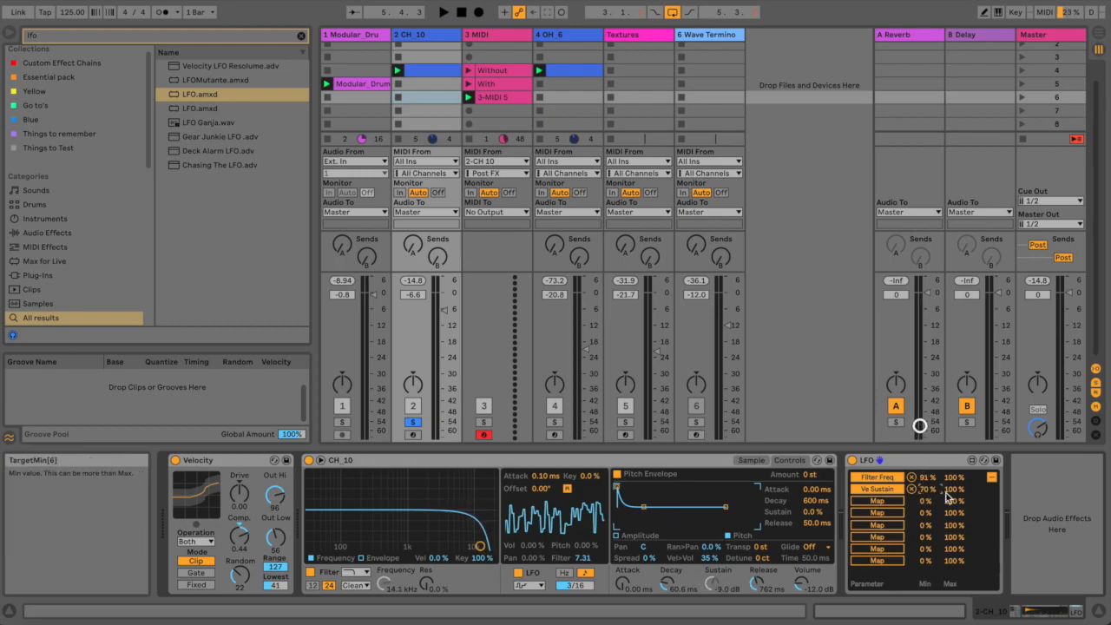
drag(934, 499, 933, 502)
During playback, set the LFO's sustain mapping range to 41% to 92% and raise CH_10's track volume to -0.8 dB
key(space)
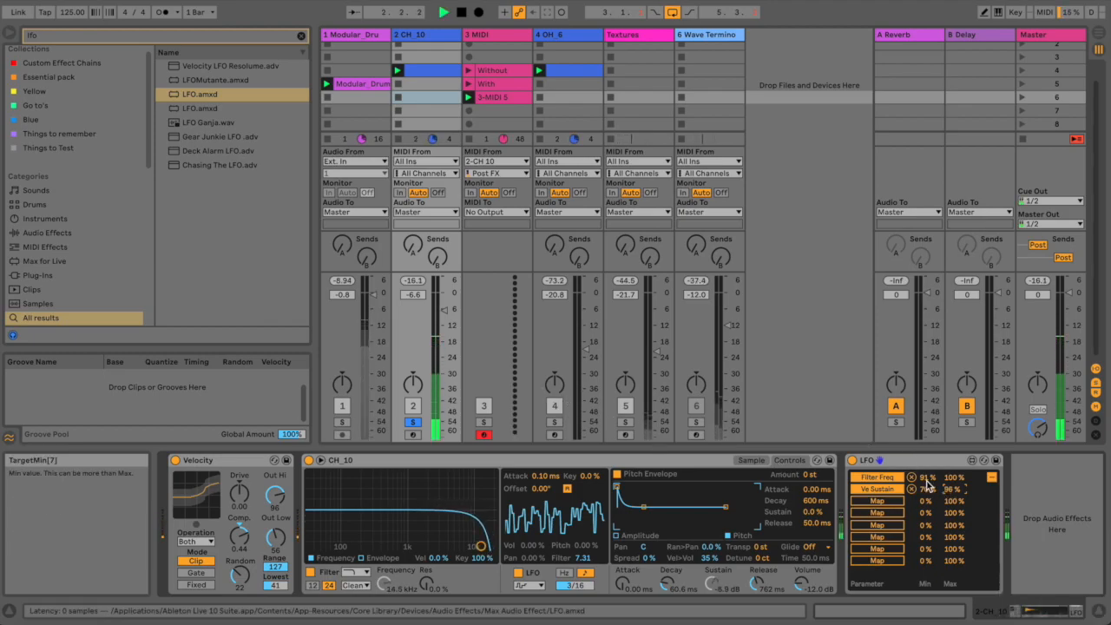
drag(929, 495, 927, 516)
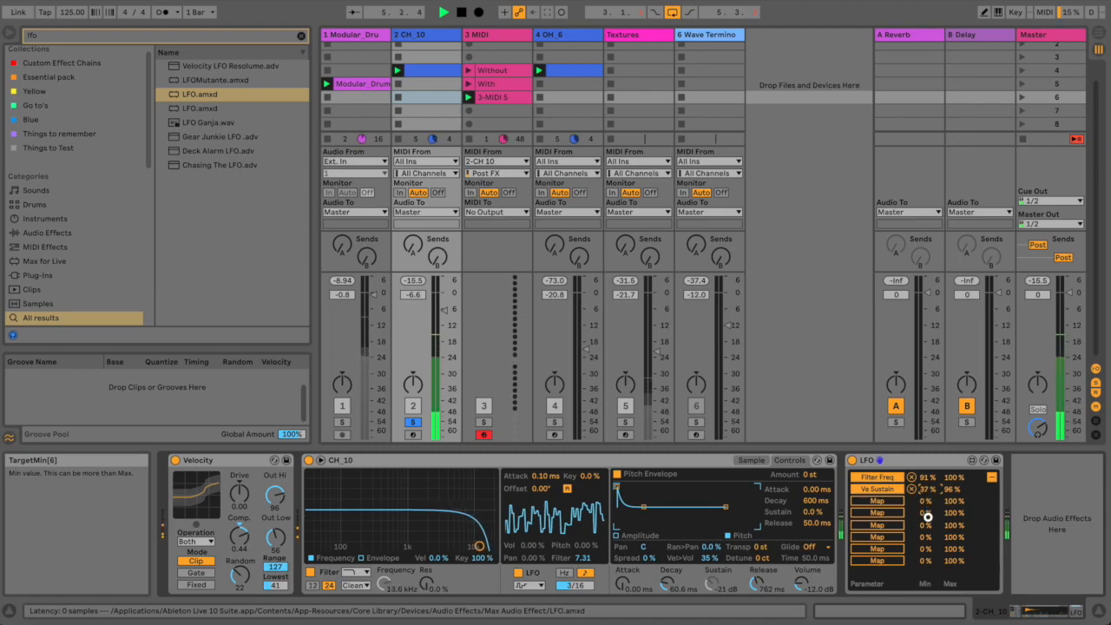
drag(928, 513, 928, 512)
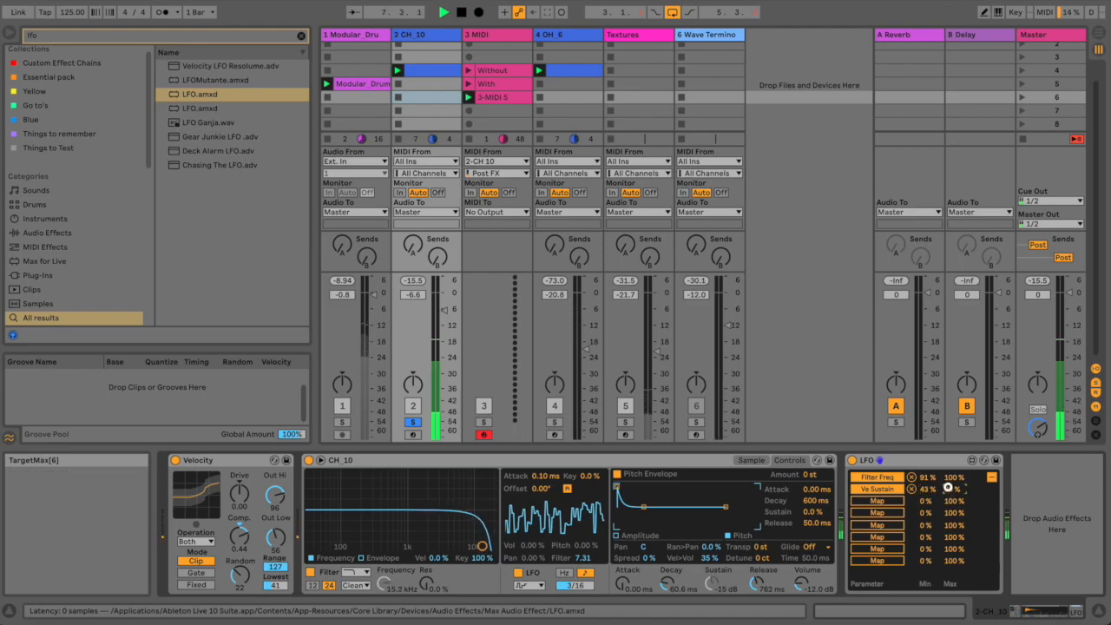
drag(440, 310, 440, 296)
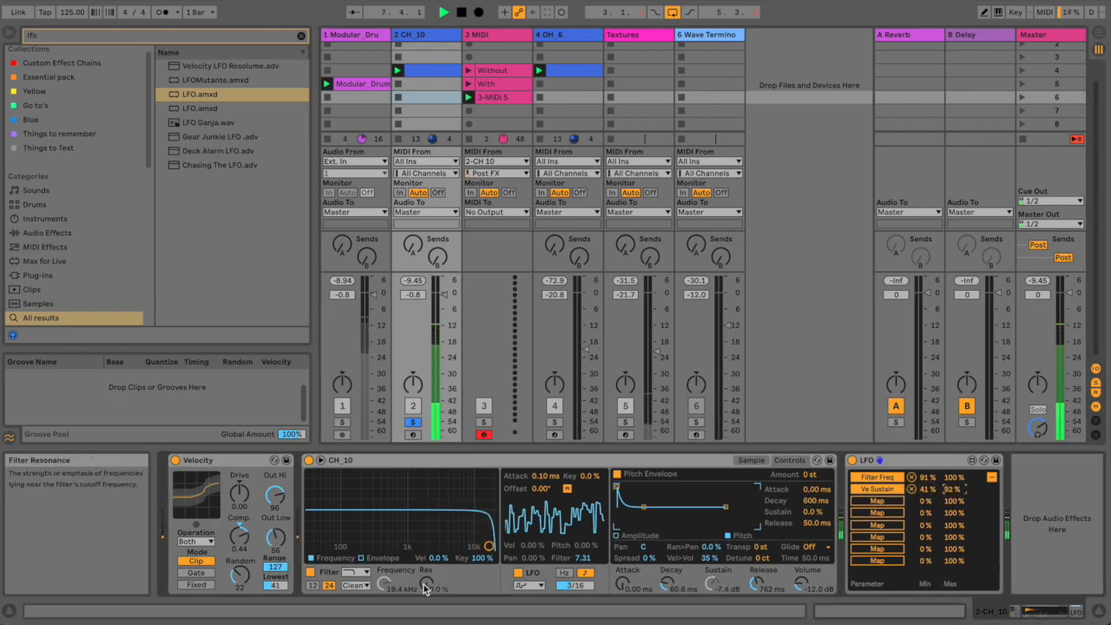
drag(423, 584, 423, 587)
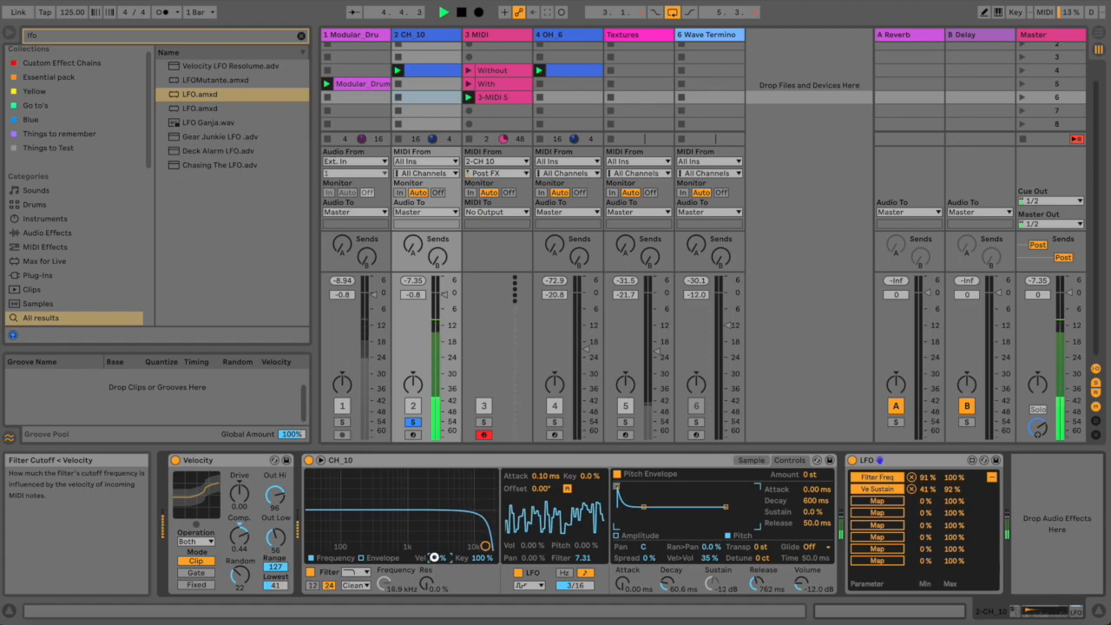
Try velocity control of Simpler's filter cutoff at 13%, 69% and 39%, auditioning CH_10 with the LFO device deactivated
drag(434, 557, 434, 567)
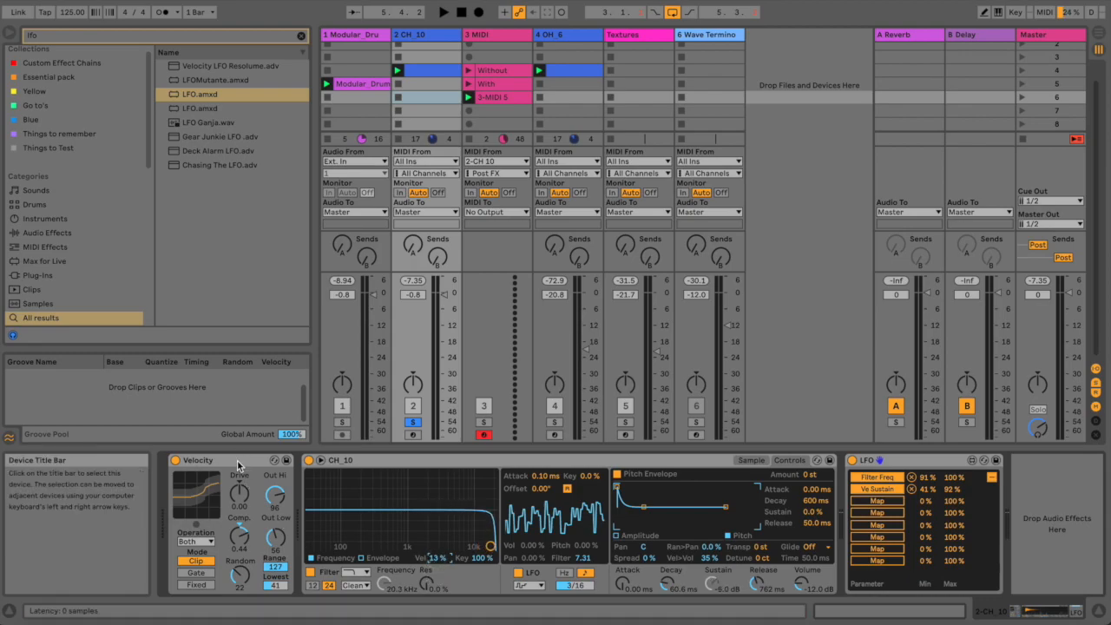
drag(435, 558, 435, 566)
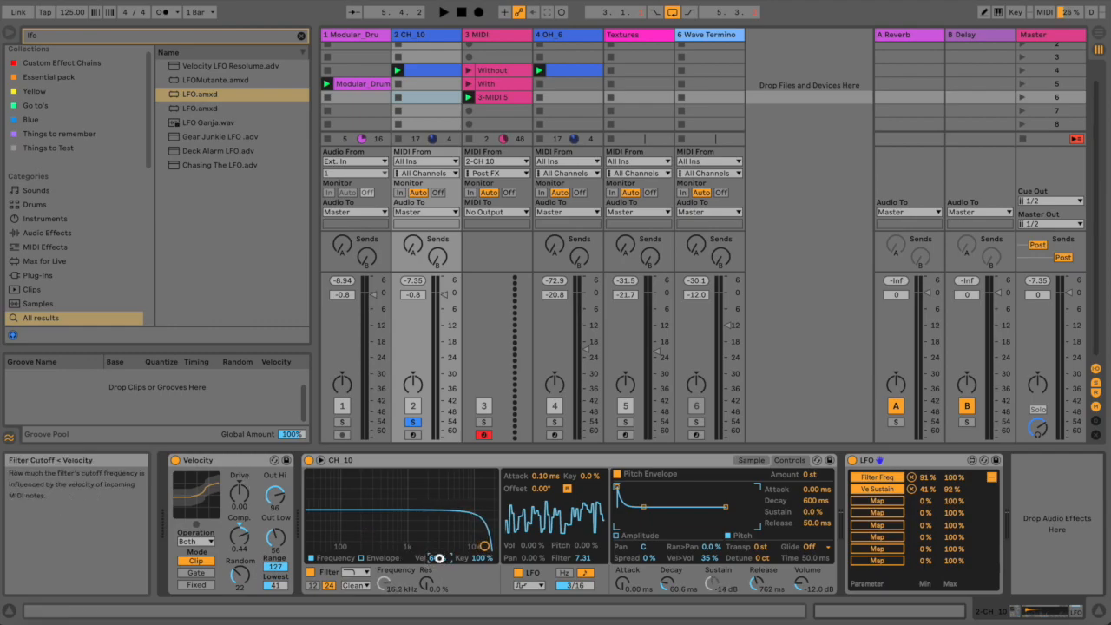
key(space)
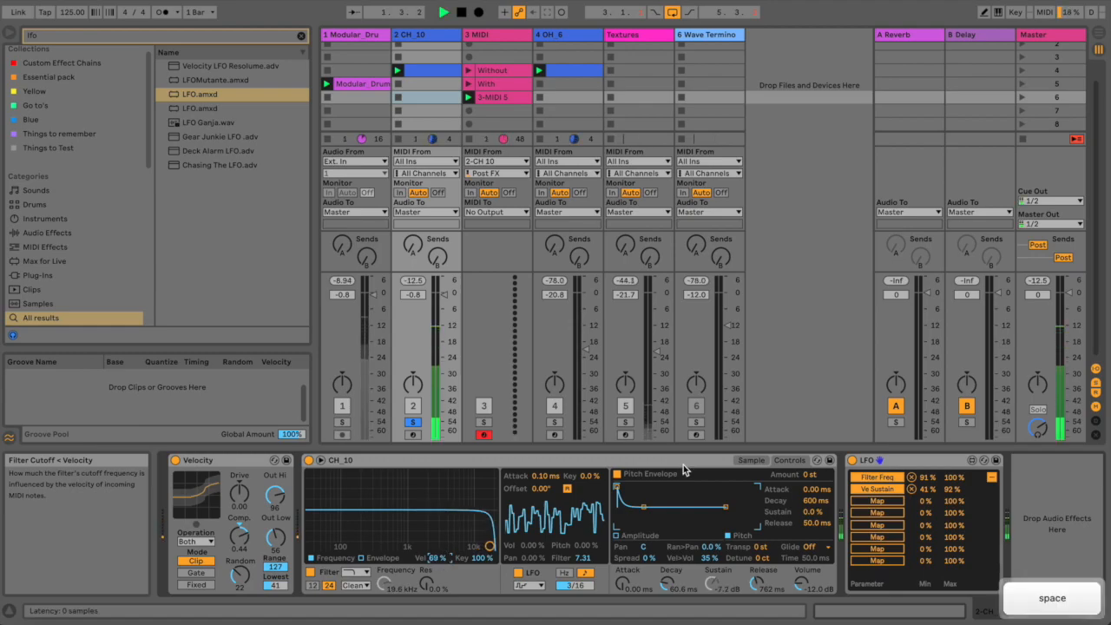
click(852, 460)
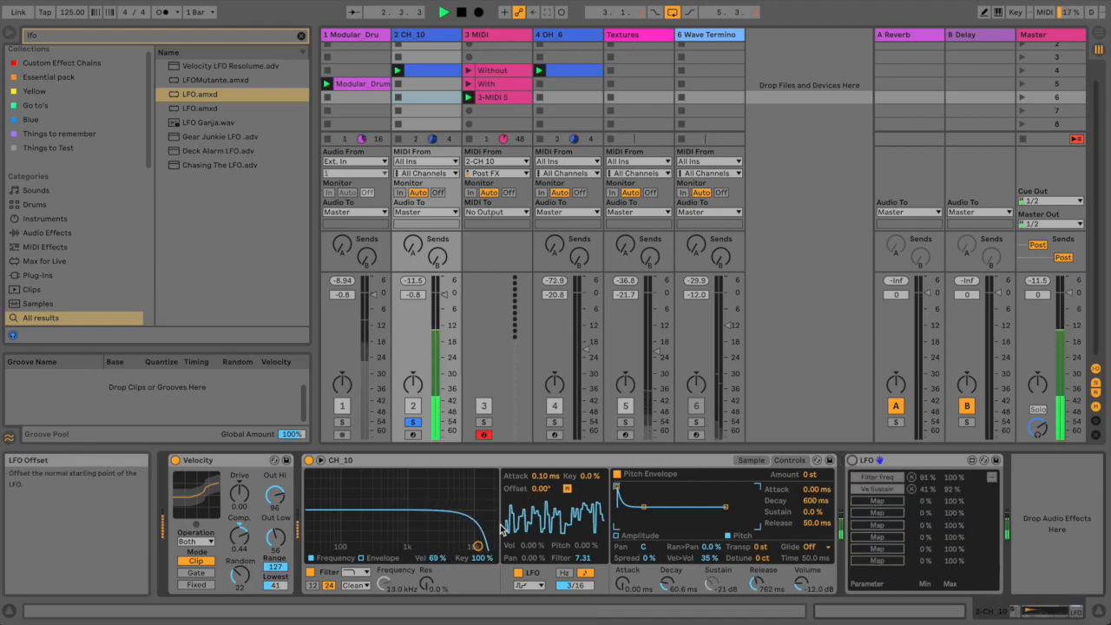
drag(434, 555, 434, 558)
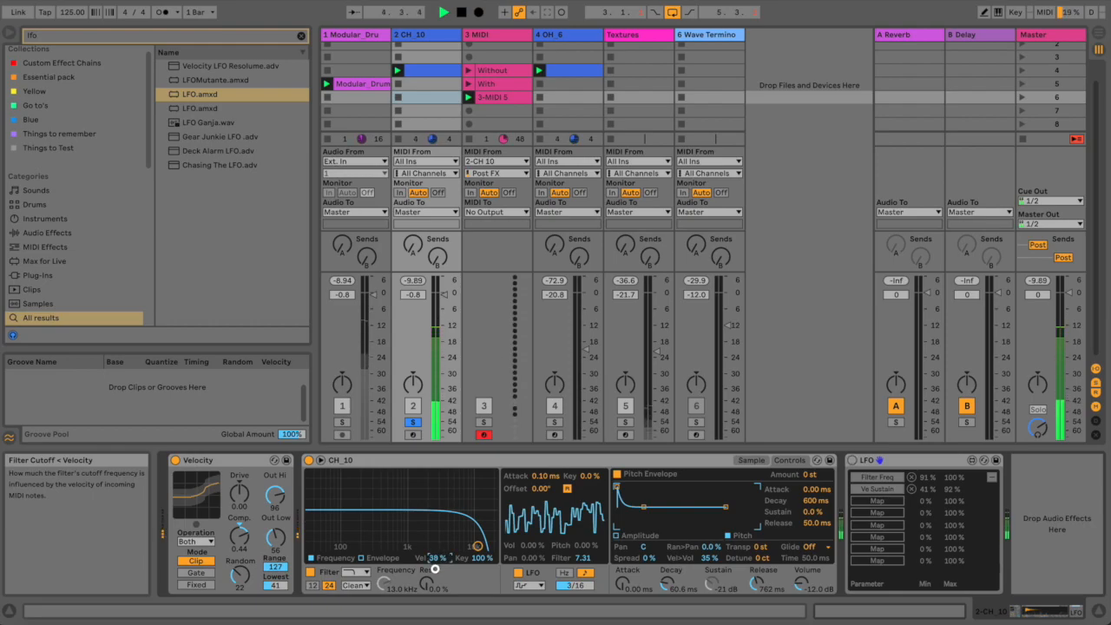
key(space)
key(space)
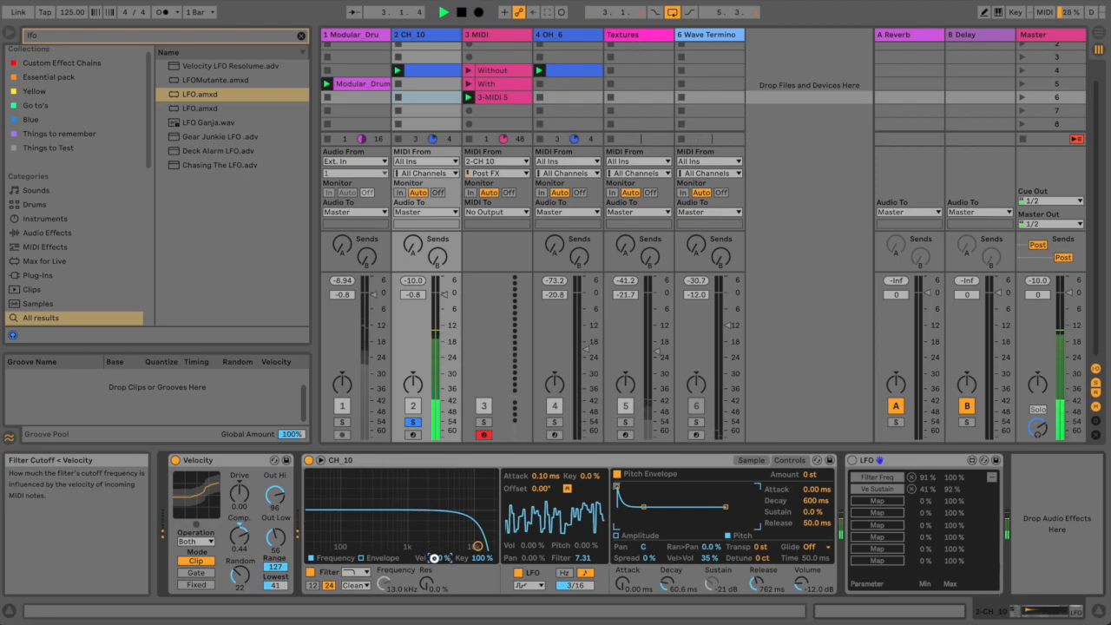
Try a square wave on Simpler's LFO, set its rate to 3/8 and Pan to 34.4%, and switch the waveform to sine
key(space)
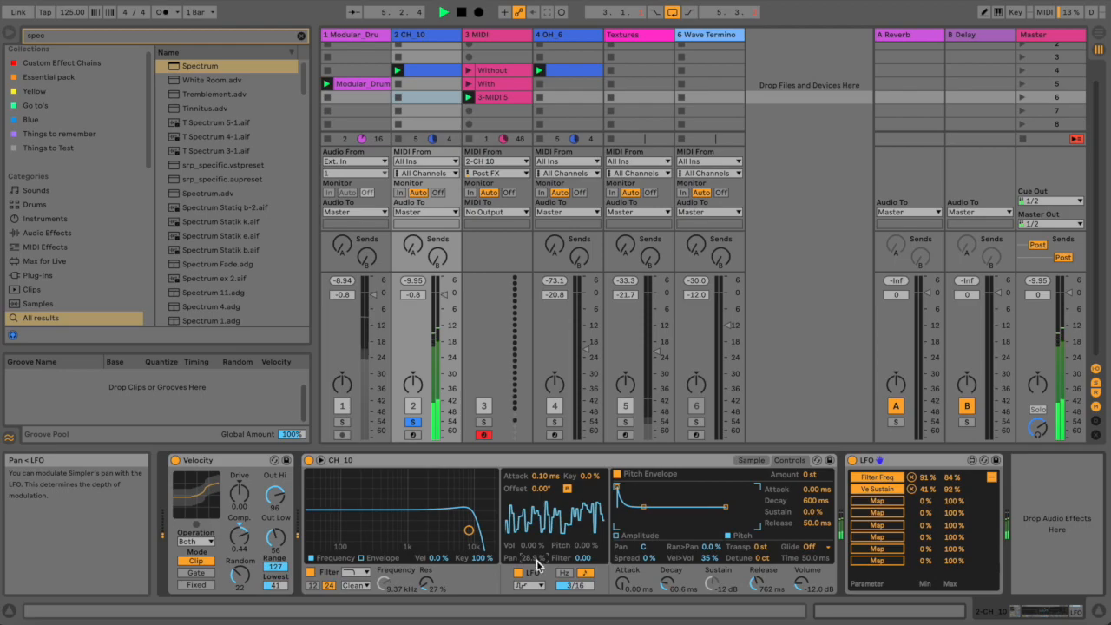
click(529, 585)
click(534, 600)
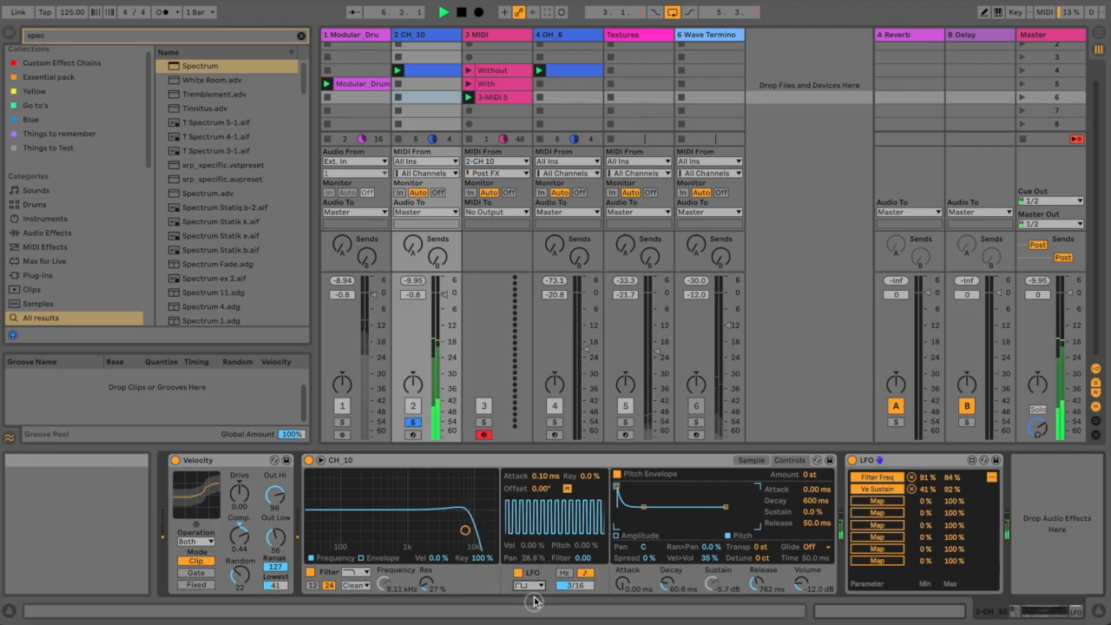
drag(560, 589, 561, 586)
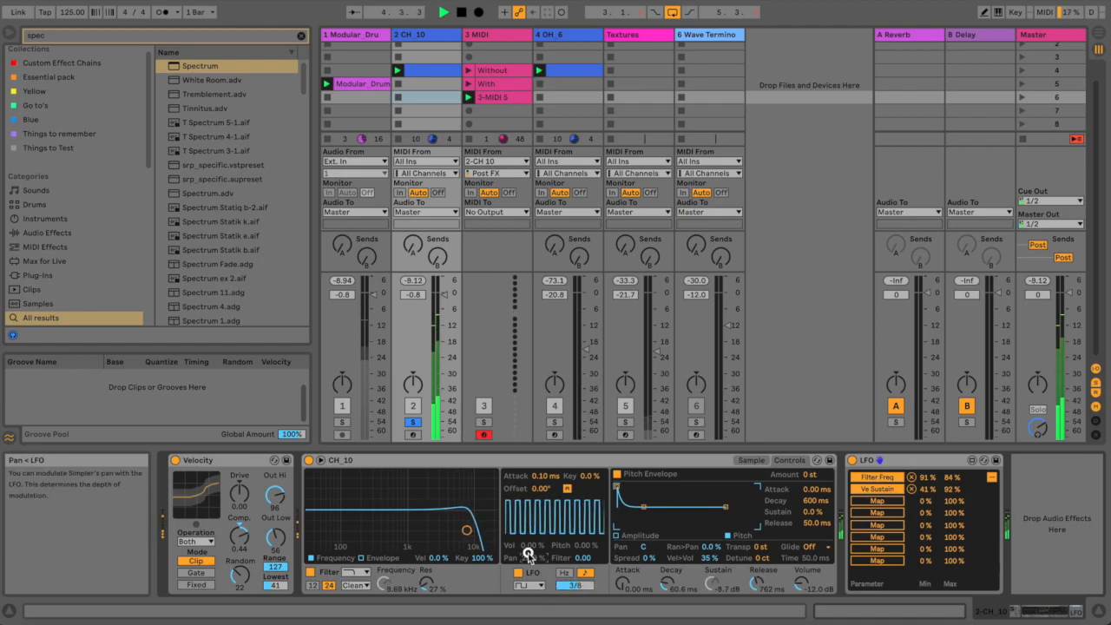
click(529, 585)
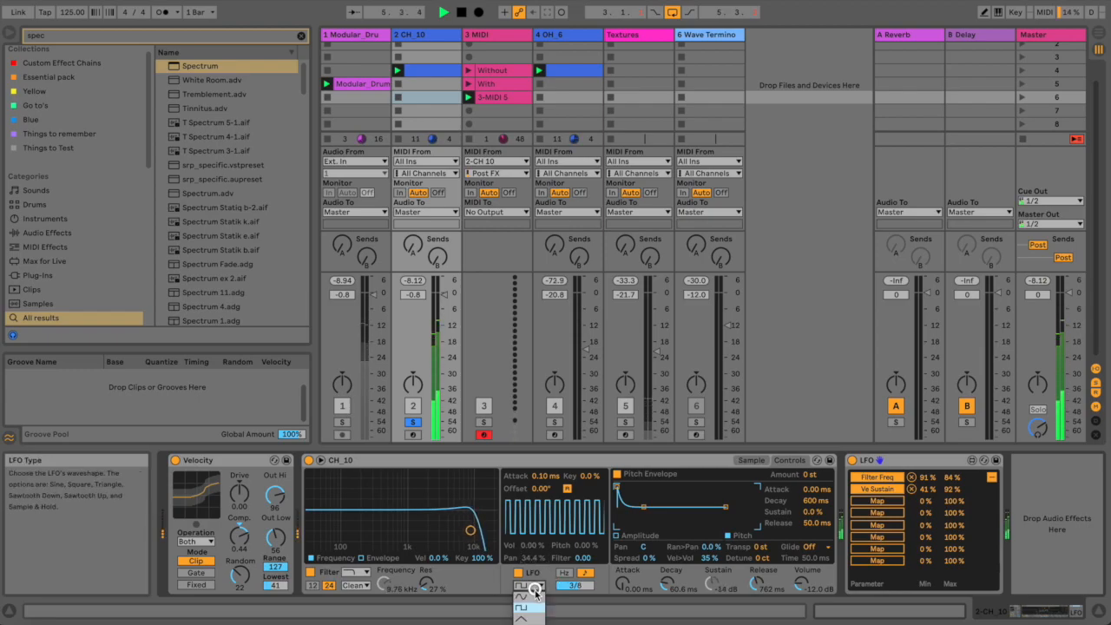
click(528, 590)
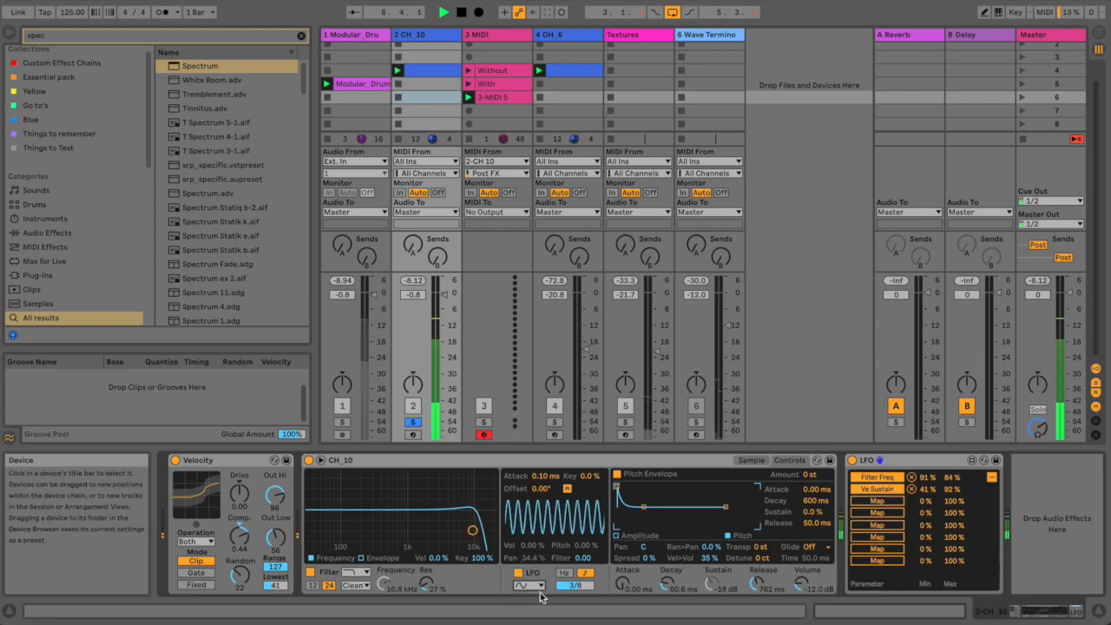
Try Simpler's Spread at 3%, and map the LFO device's third slot to Spread with a range of 0% to 4%, auditioning CH_10
key(space)
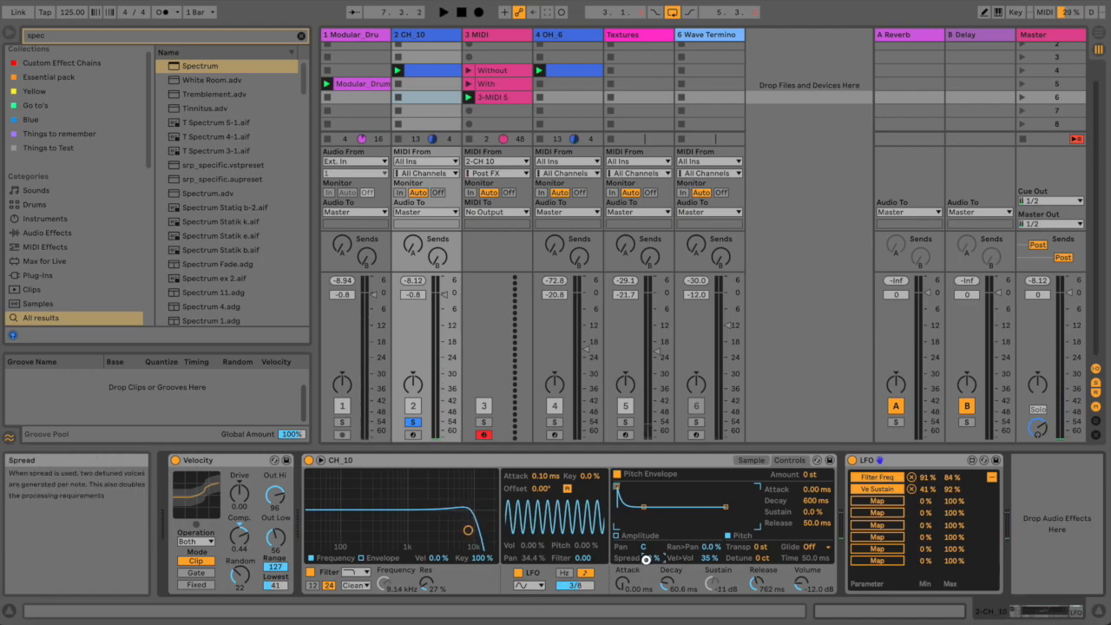
key(space)
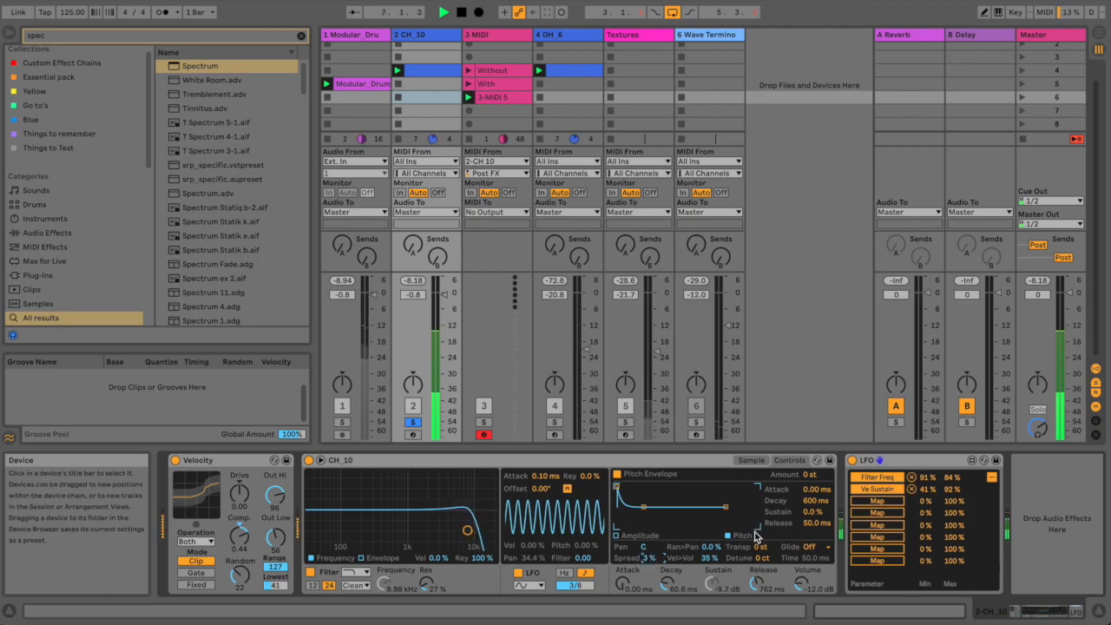
key(space)
click(900, 500)
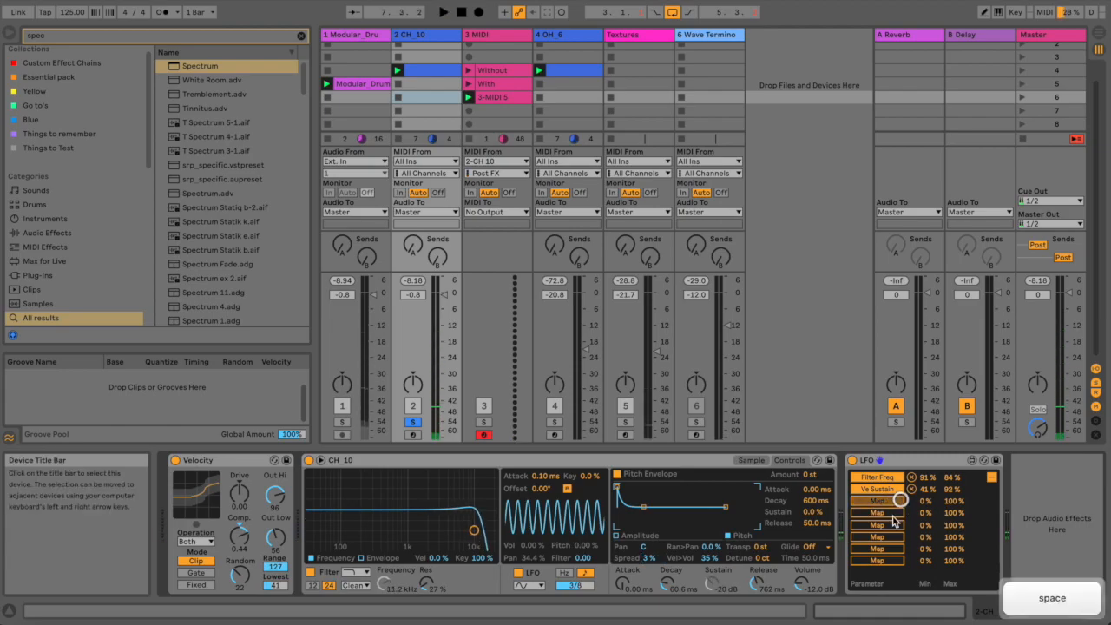
click(651, 560)
drag(954, 501, 952, 560)
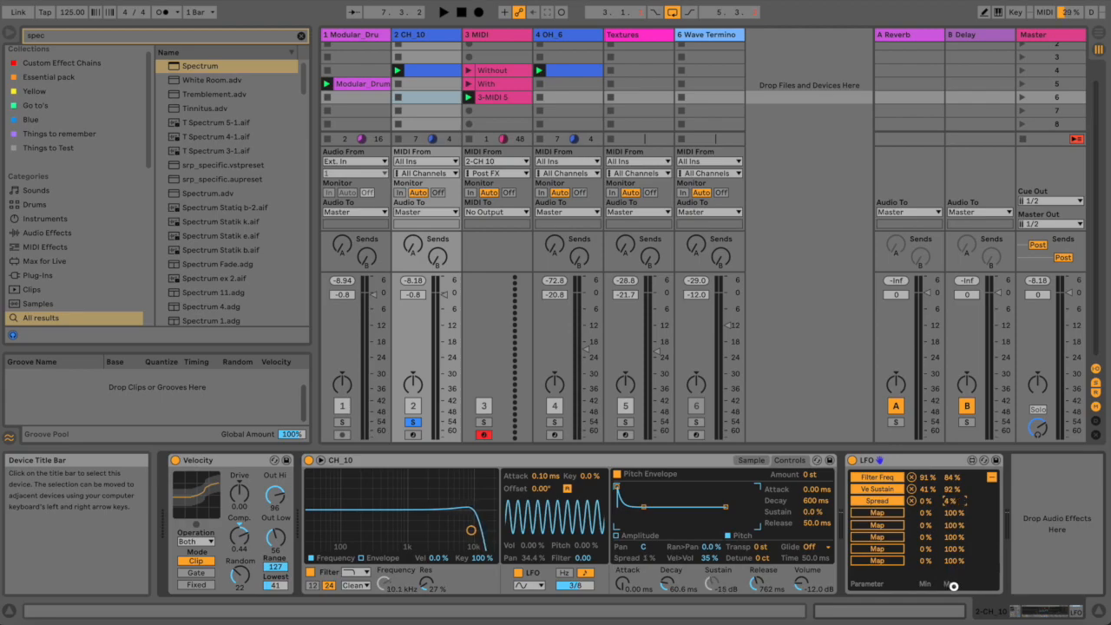
key(space)
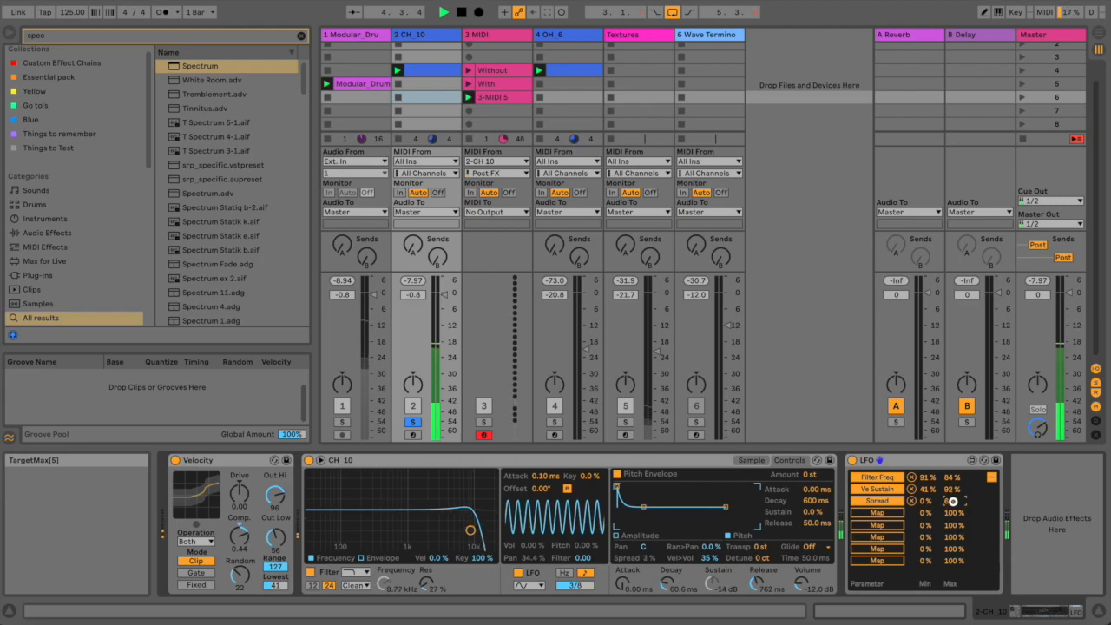
key(space)
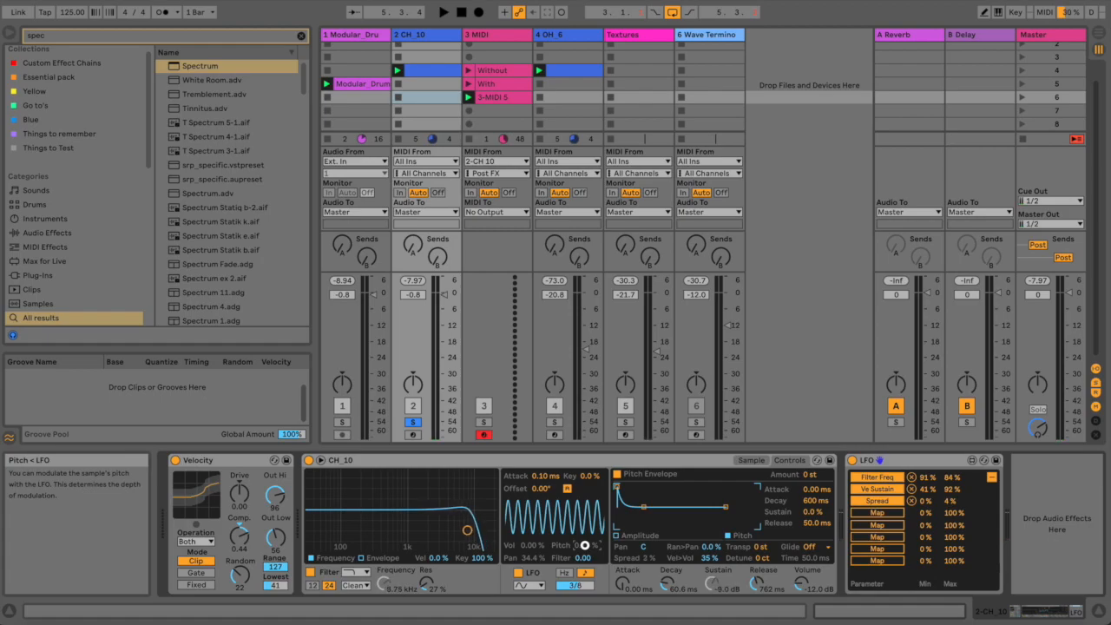
Switch Simpler's LFO waveform to Sample & Hold and reduce its Pan amount to 19.5% during playback
click(527, 585)
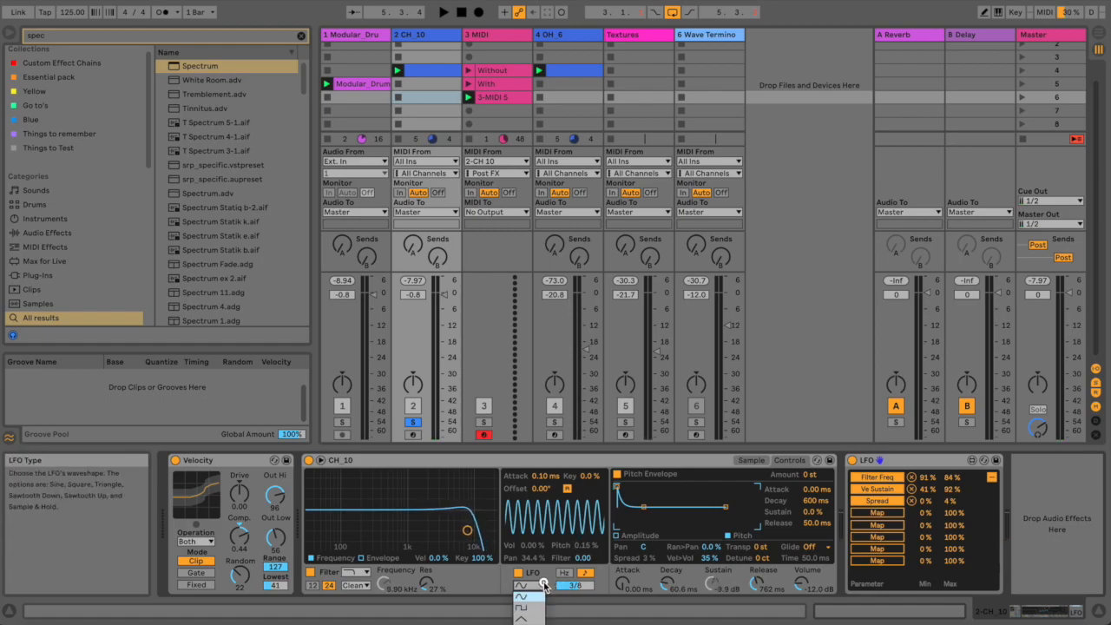
click(525, 619)
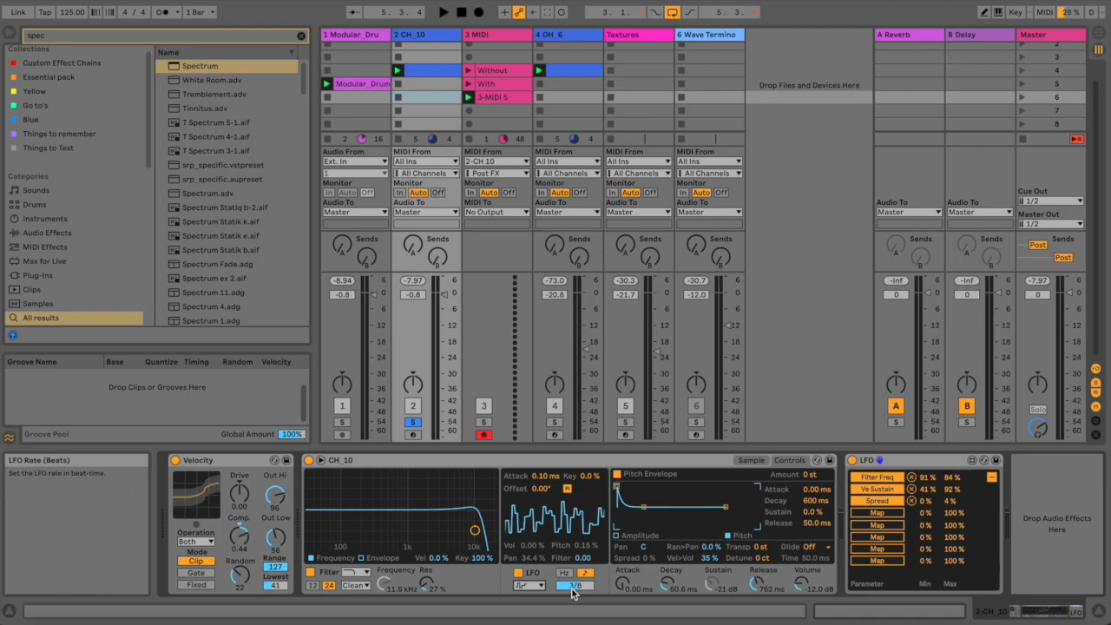
key(space)
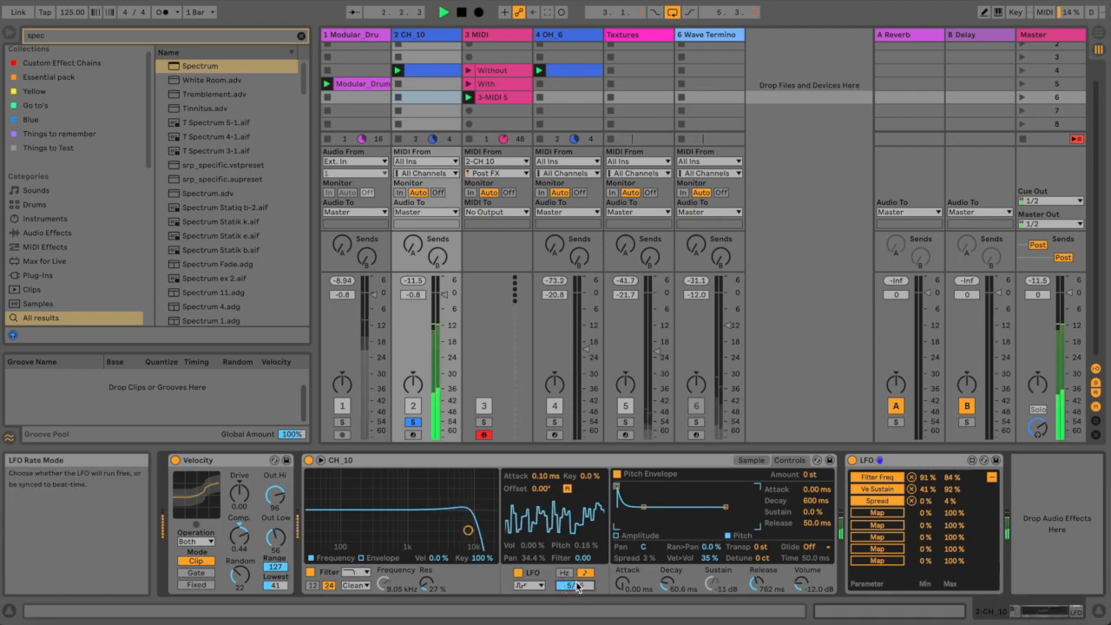
drag(537, 558, 535, 560)
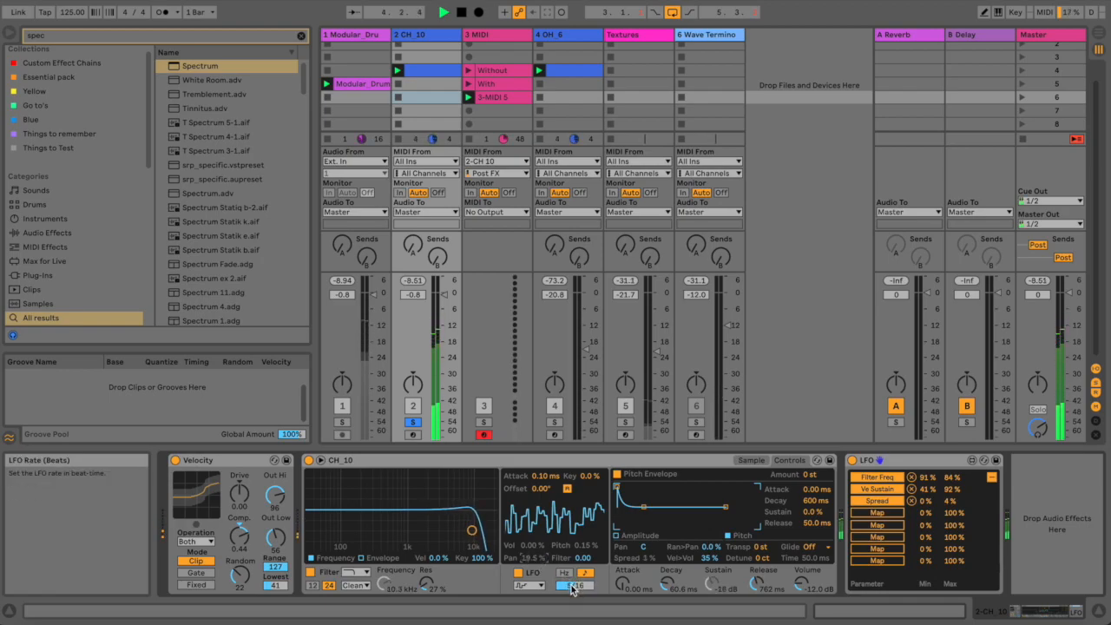
Set Simpler's LFO Pitch amount to 2.44% and its rate to 1/3 while auditioning, and stop playback
drag(582, 548, 580, 546)
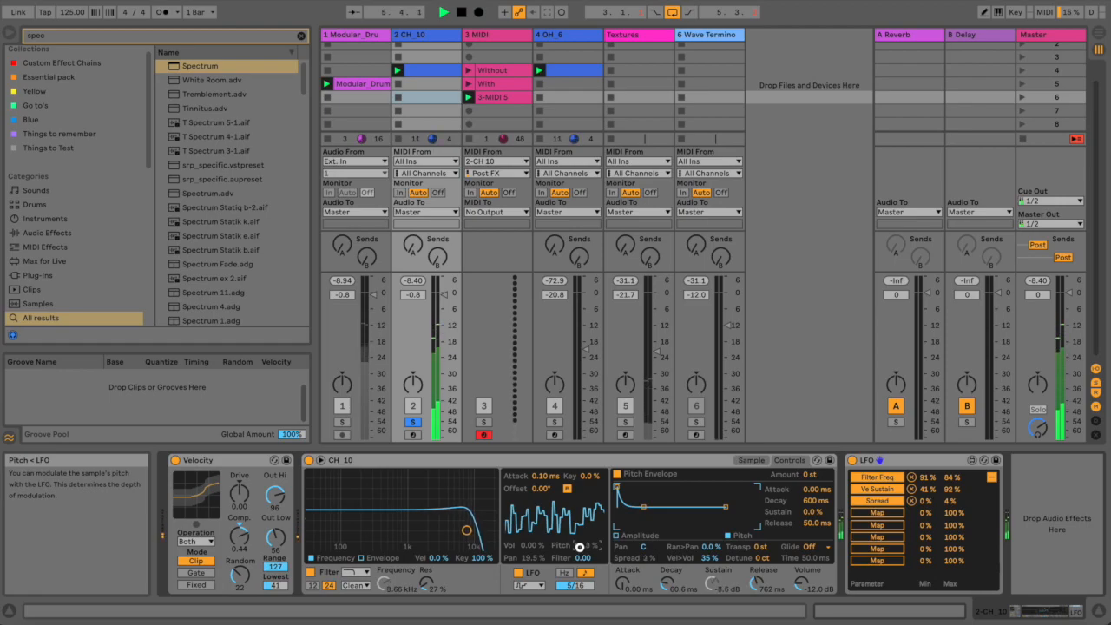
drag(580, 546, 580, 547)
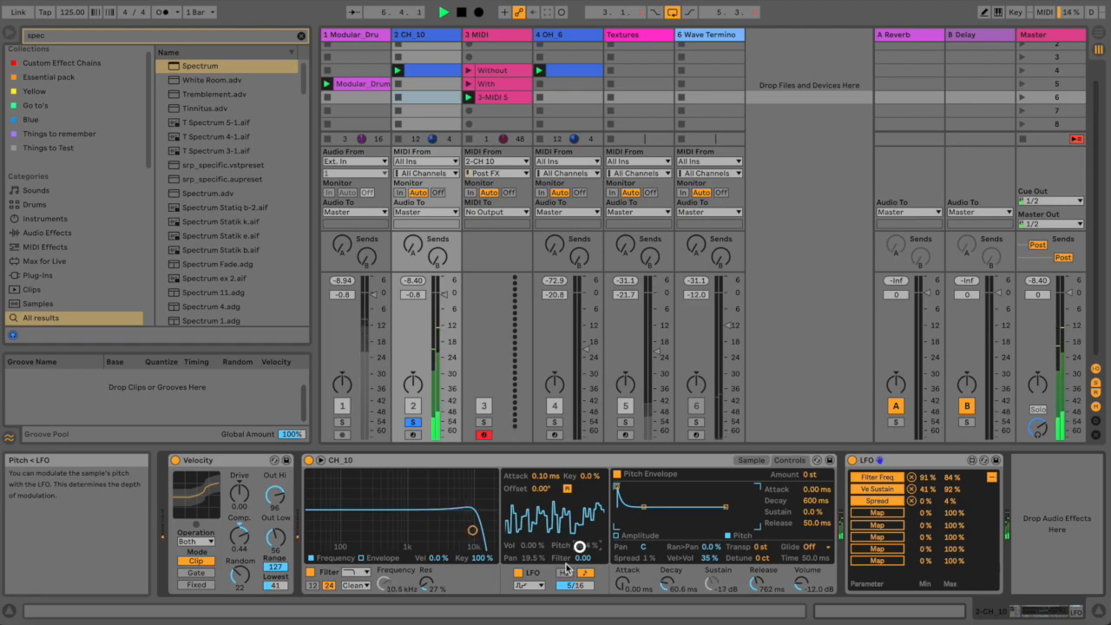
drag(571, 586, 571, 586)
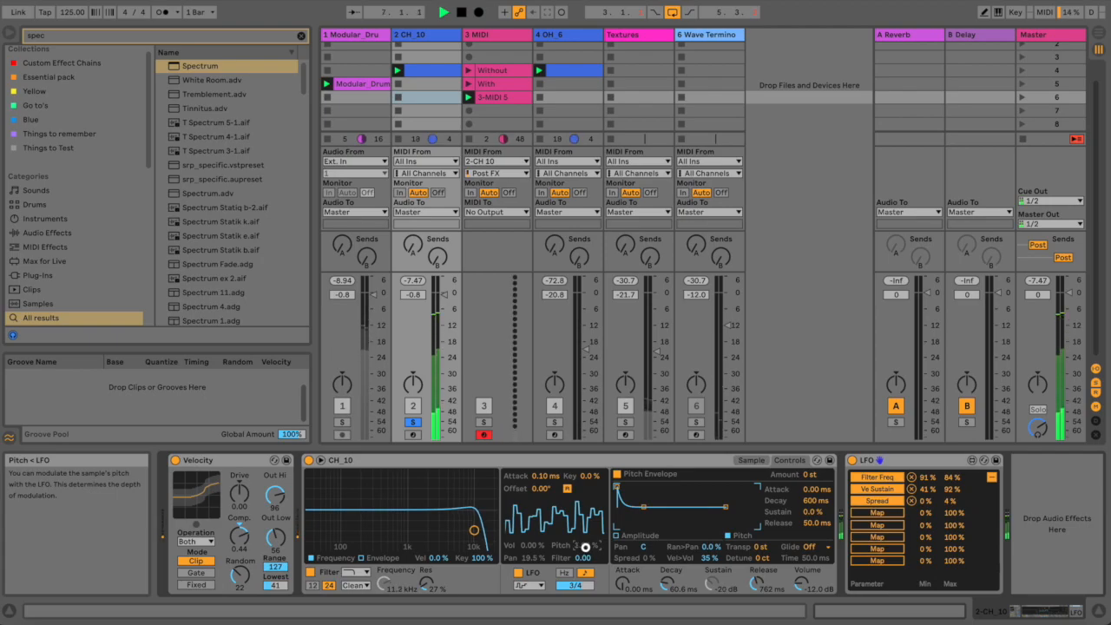
drag(568, 592, 568, 598)
key(space)
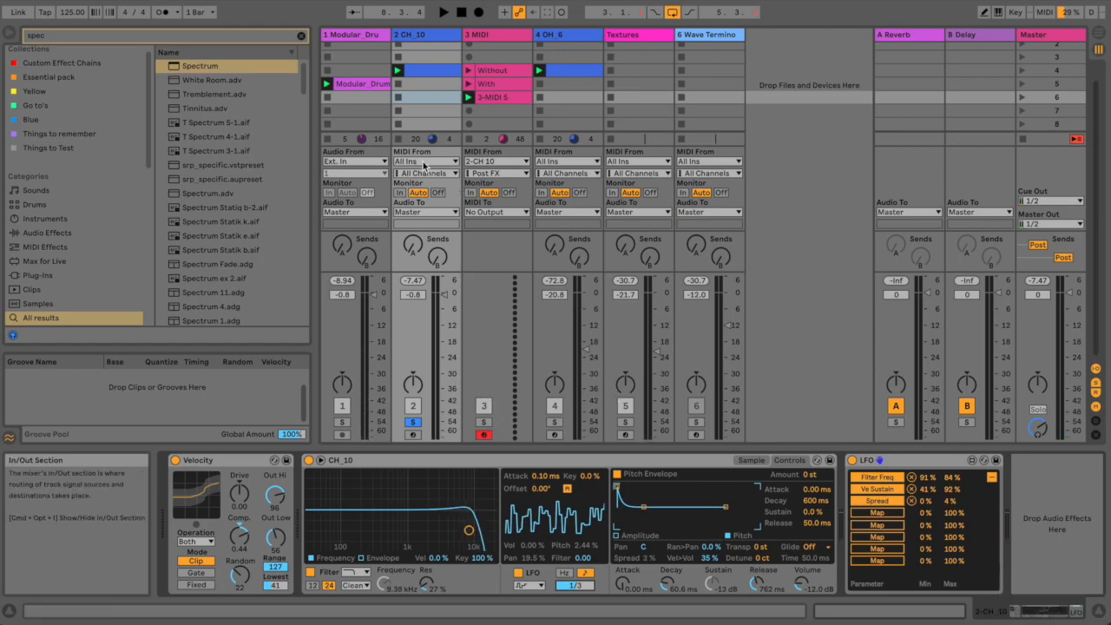
Search the browser for "filter" and add Filter Delay to the CH_10 track
click(302, 35)
text(filter)
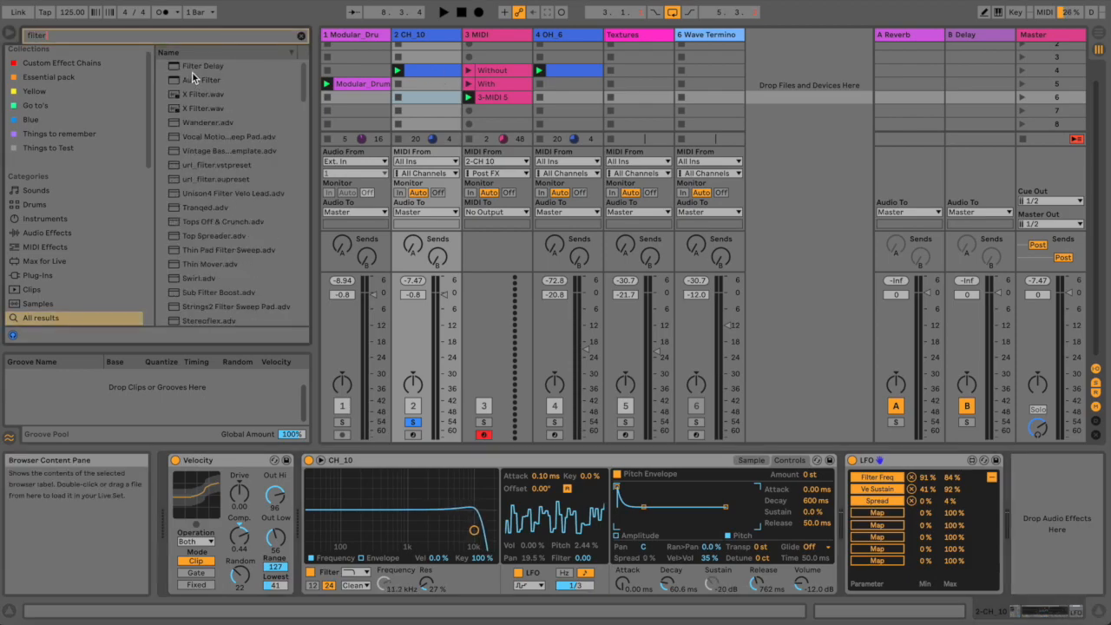
drag(194, 68, 415, 59)
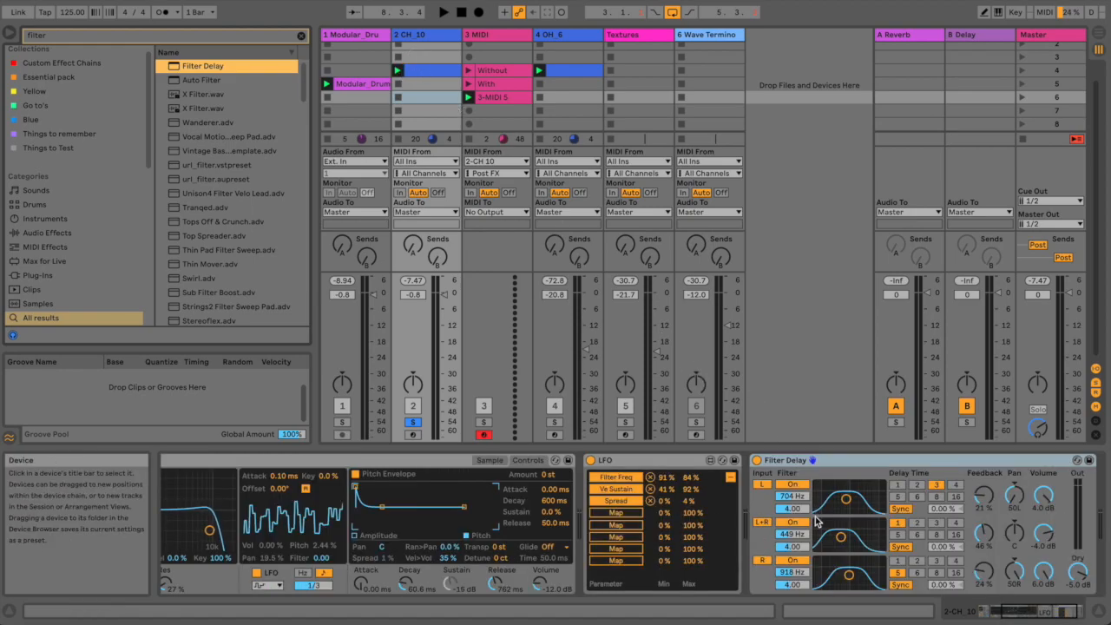
During playback, set Filter Delay's L+R filter to 981 Hz and 3.00, Dry to 0.0 dB, and L, L+R and R volumes to -20, -18 and -20 dB
key(space)
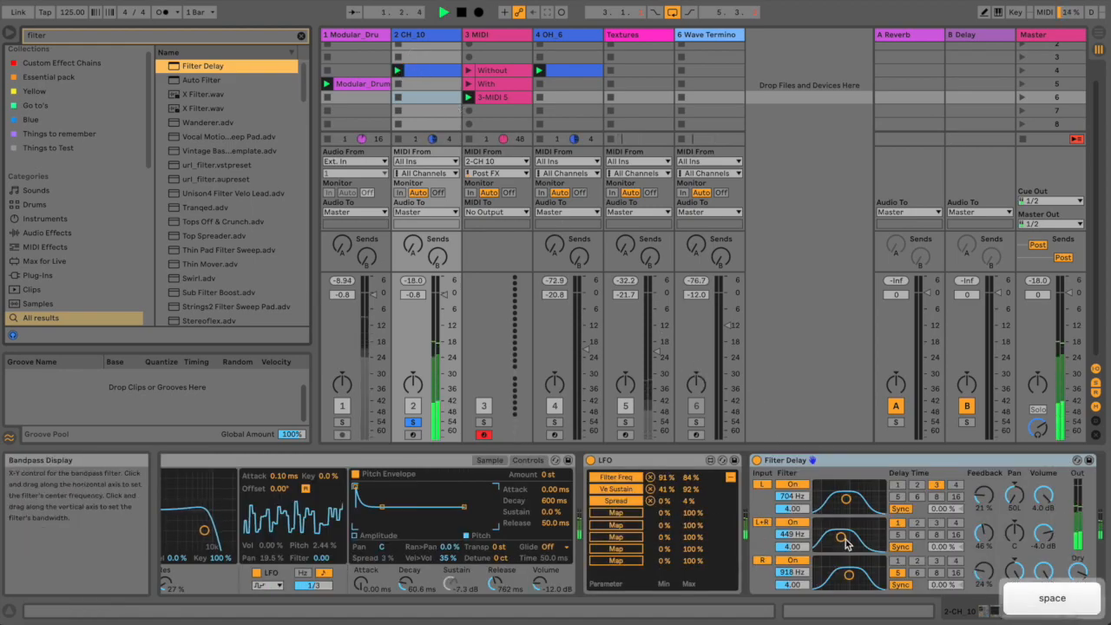
drag(842, 540, 849, 539)
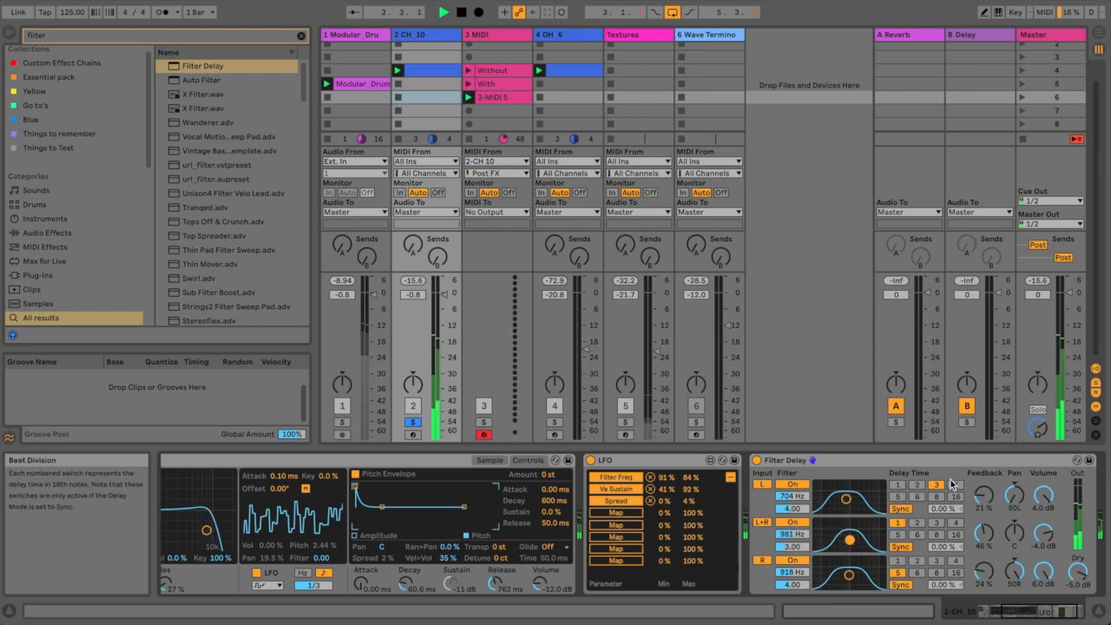
drag(1077, 573, 1077, 570)
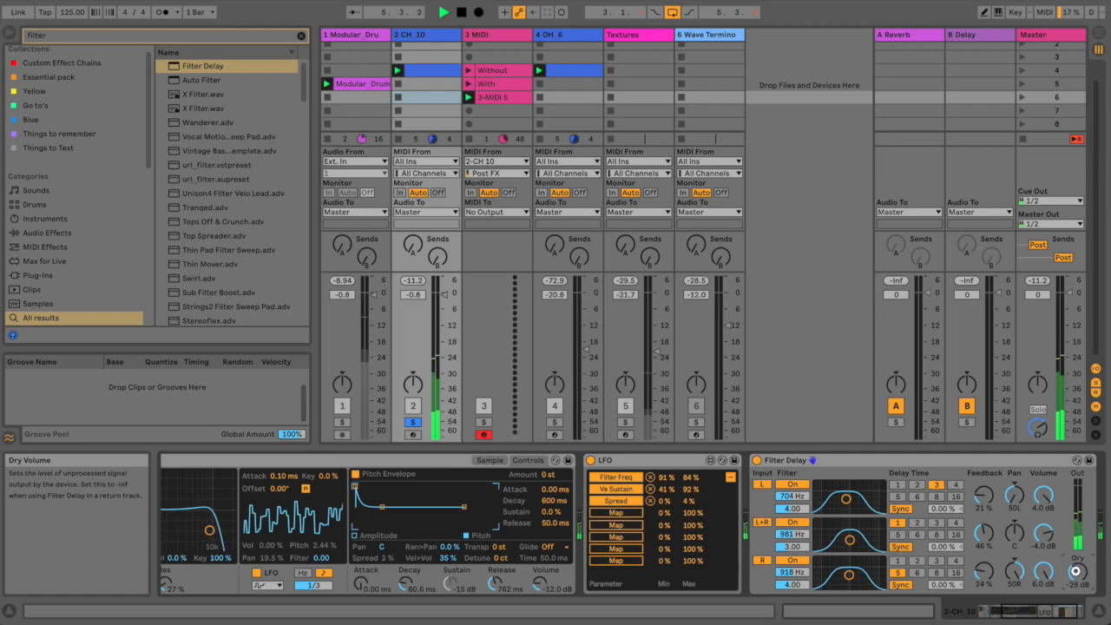
drag(1075, 565, 1050, 538)
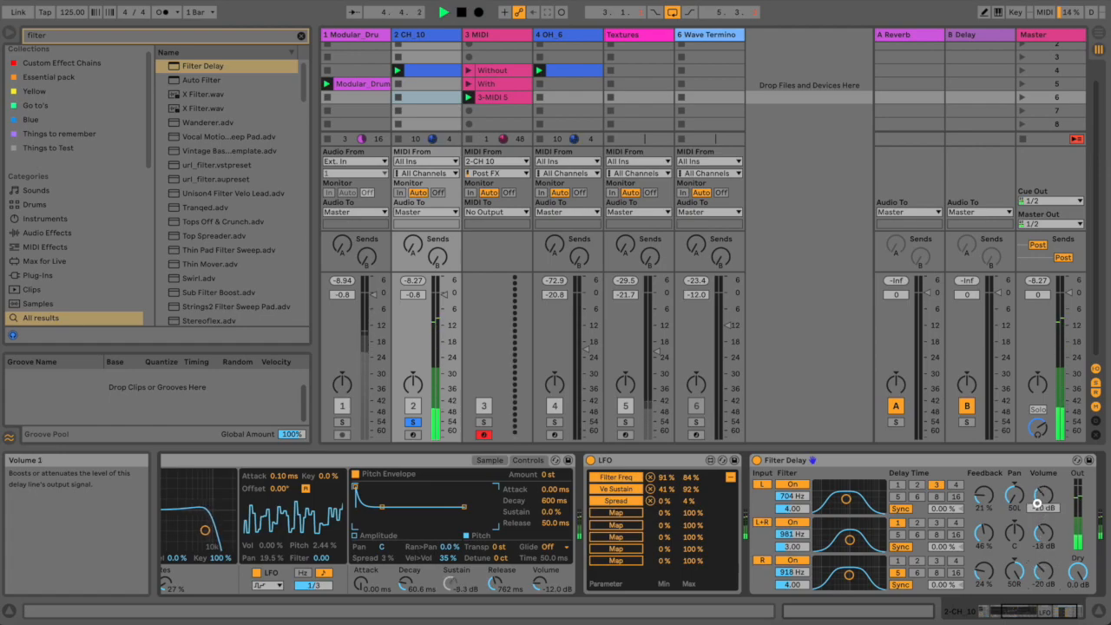
Set Filter Delay's L delay time to 2 sixteenths with a -1.00% offset, and the R line's offset to 1.56%
click(918, 485)
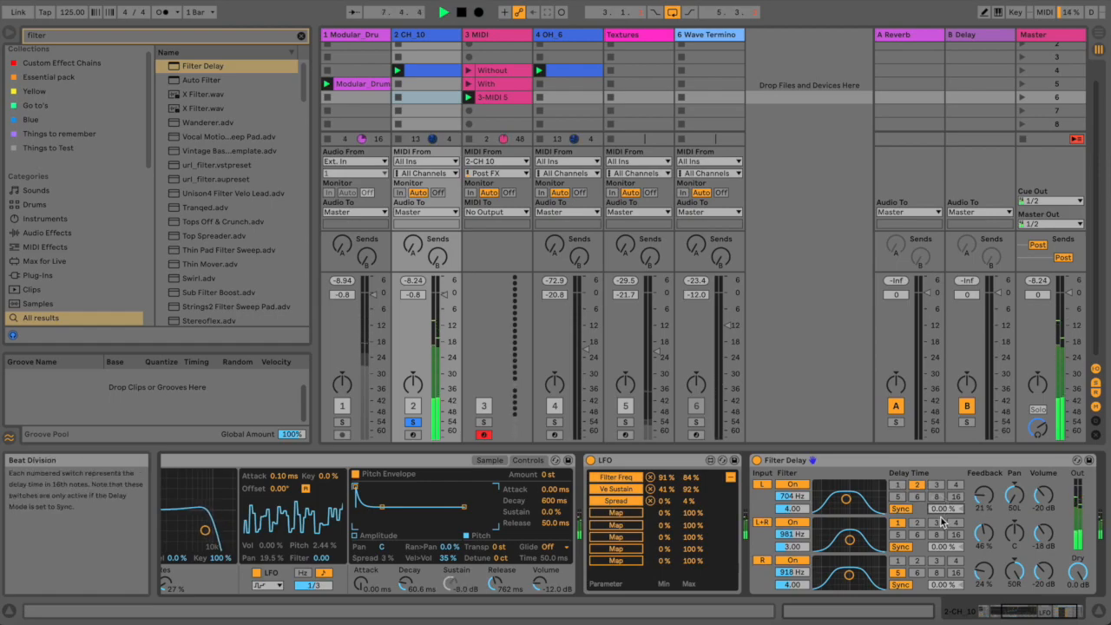
text(-1)
key(Return)
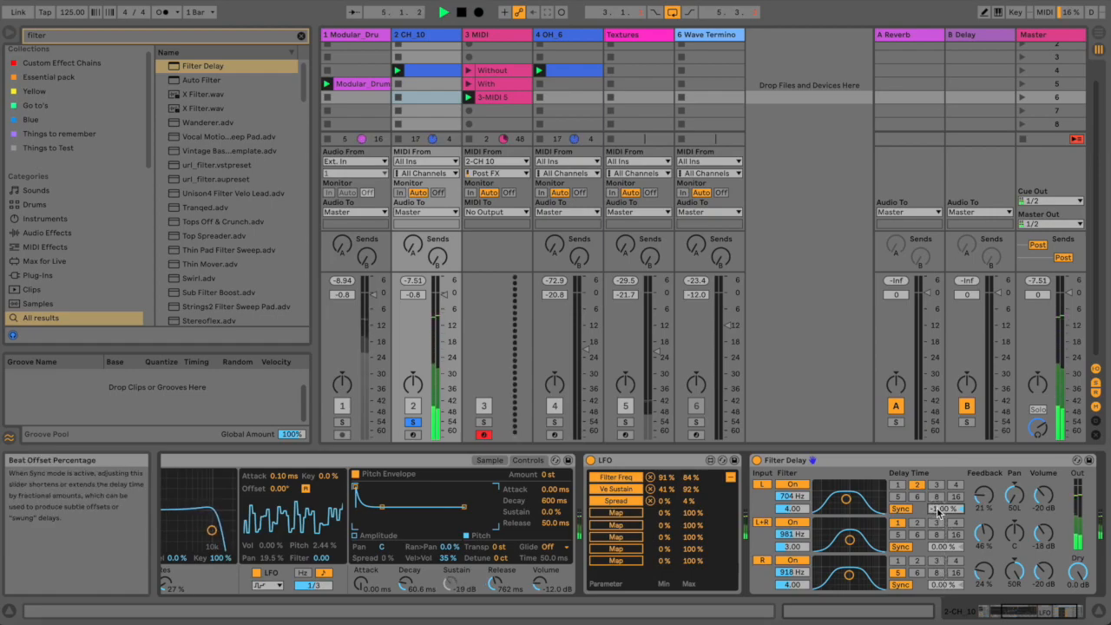
text(0)
key(Return)
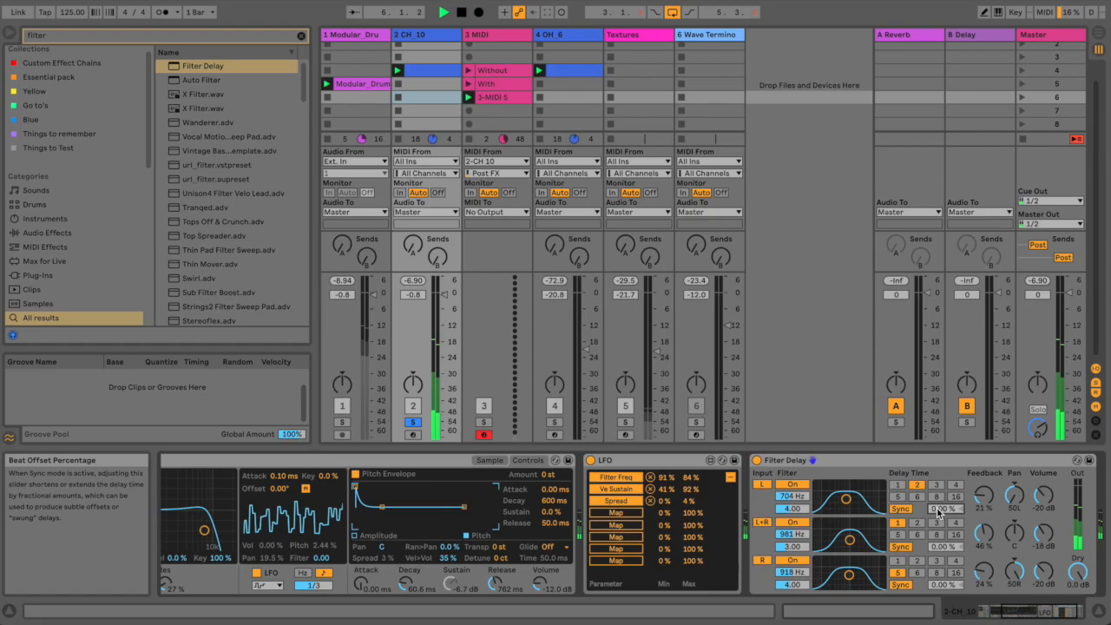
text(-1)
key(Return)
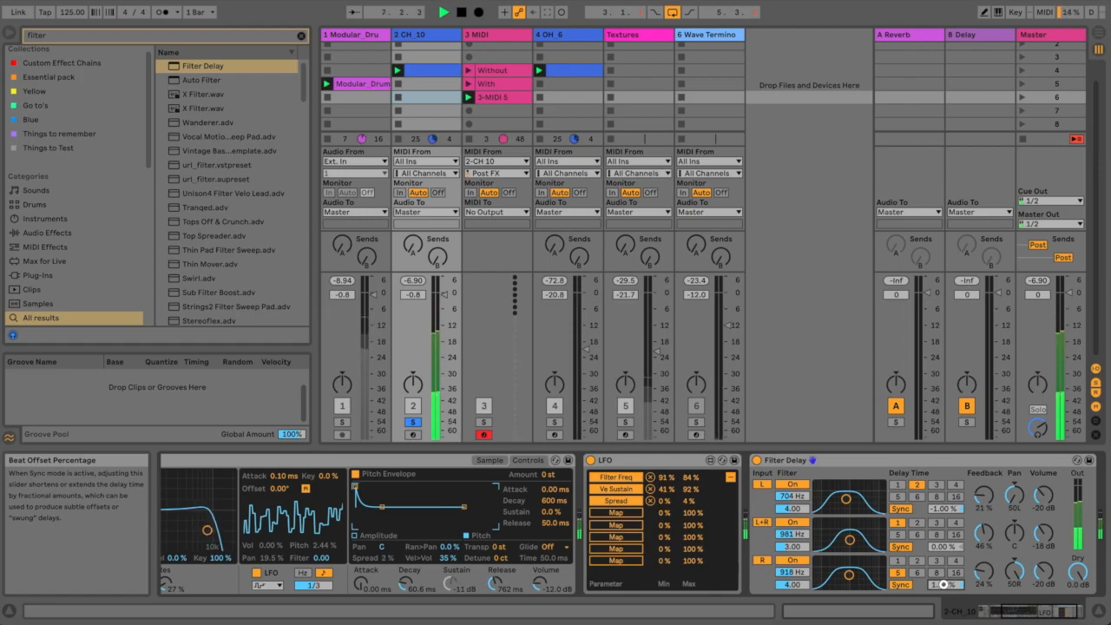
Raise Filter Delay's L and R volumes to -18 dB, compare the sound with the device bypassed, and stop playback
drag(1079, 571, 1081, 582)
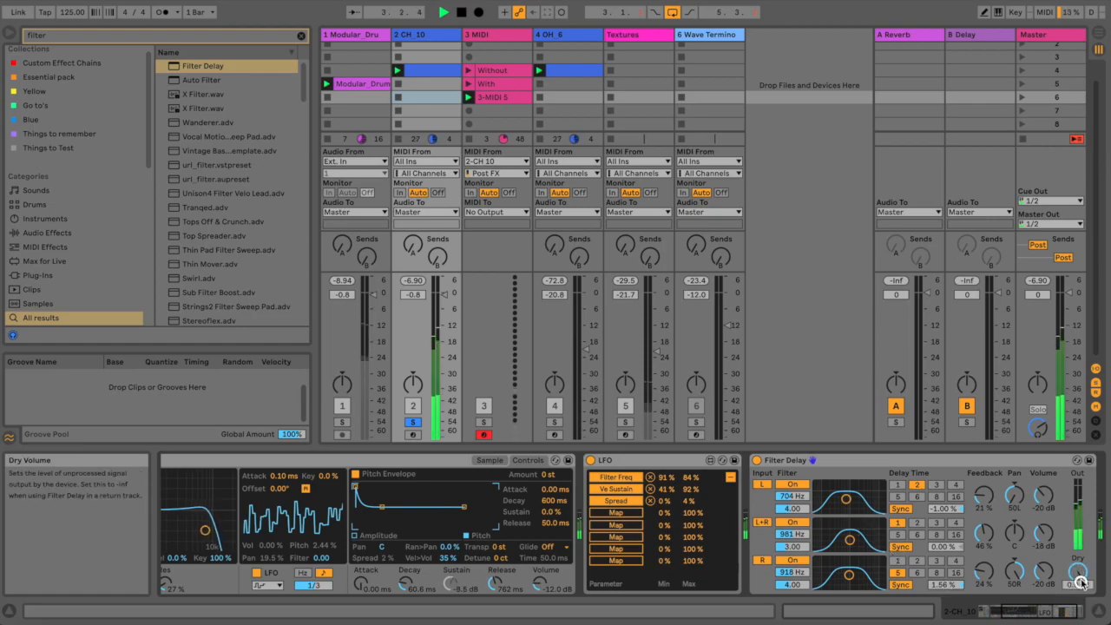
drag(1044, 506, 1043, 502)
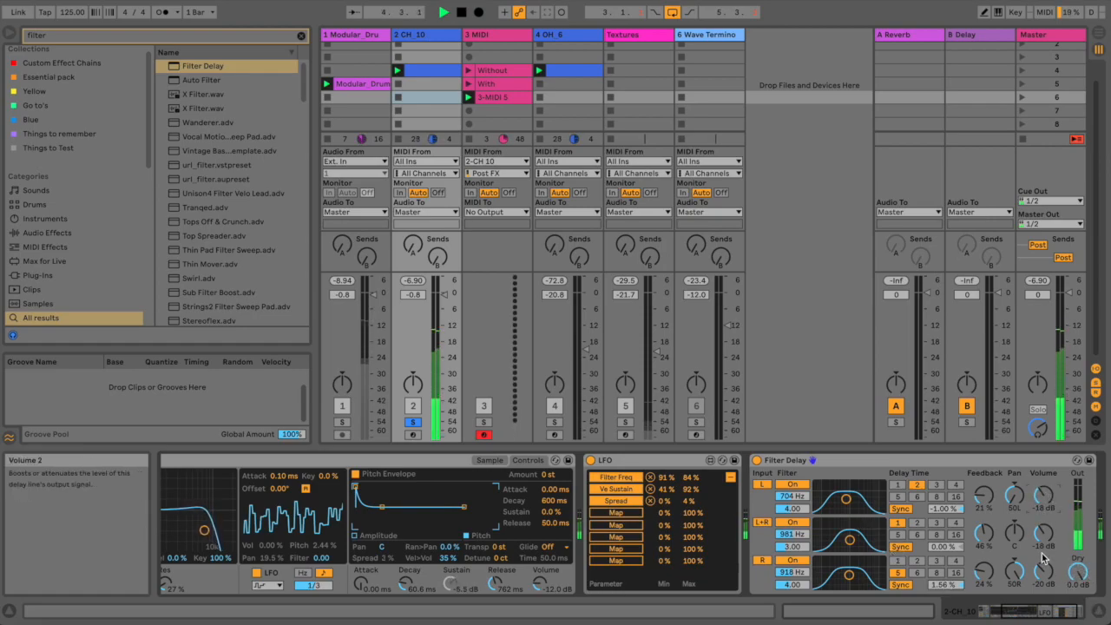
drag(1043, 574, 1044, 573)
click(760, 463)
click(760, 463)
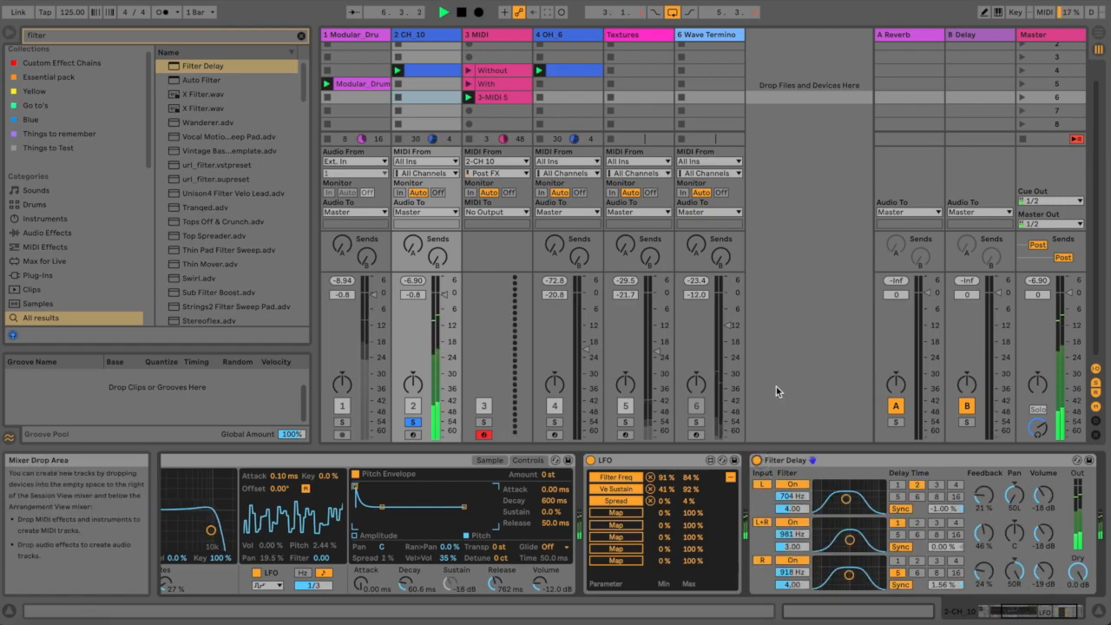
key(space)
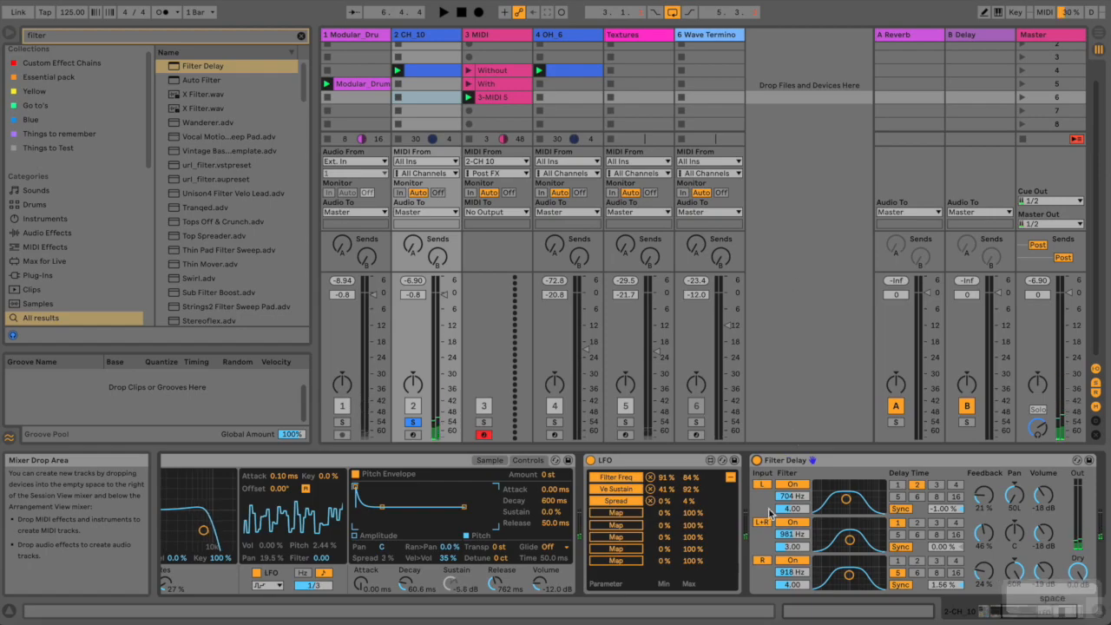
Enter key mapping mode and assign M to the device activators of Filter Delay and LFO
click(1020, 614)
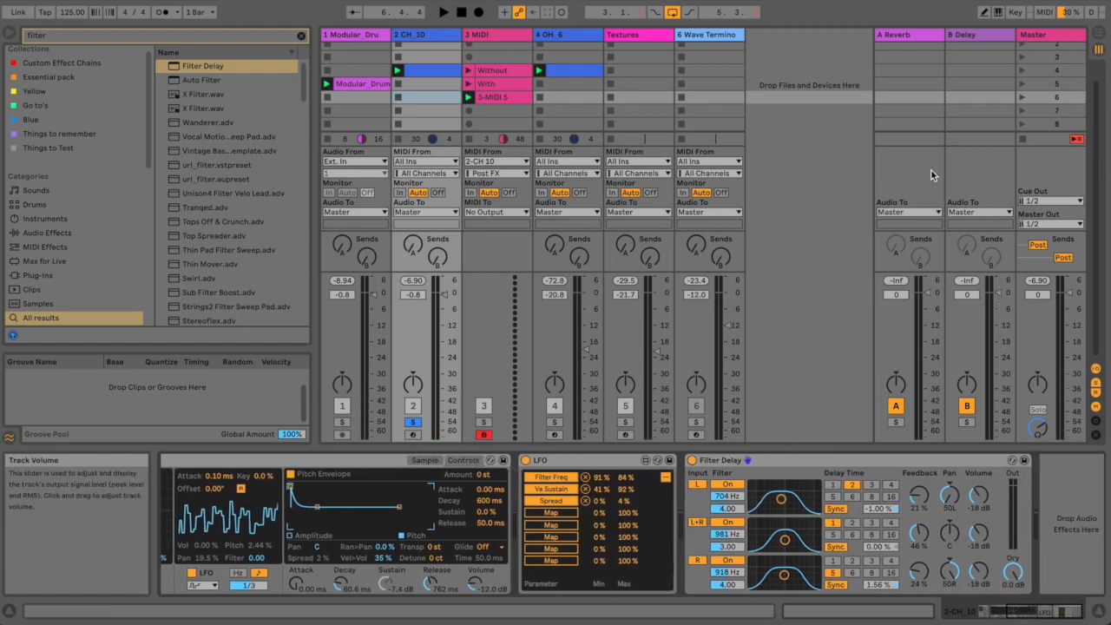
click(1016, 13)
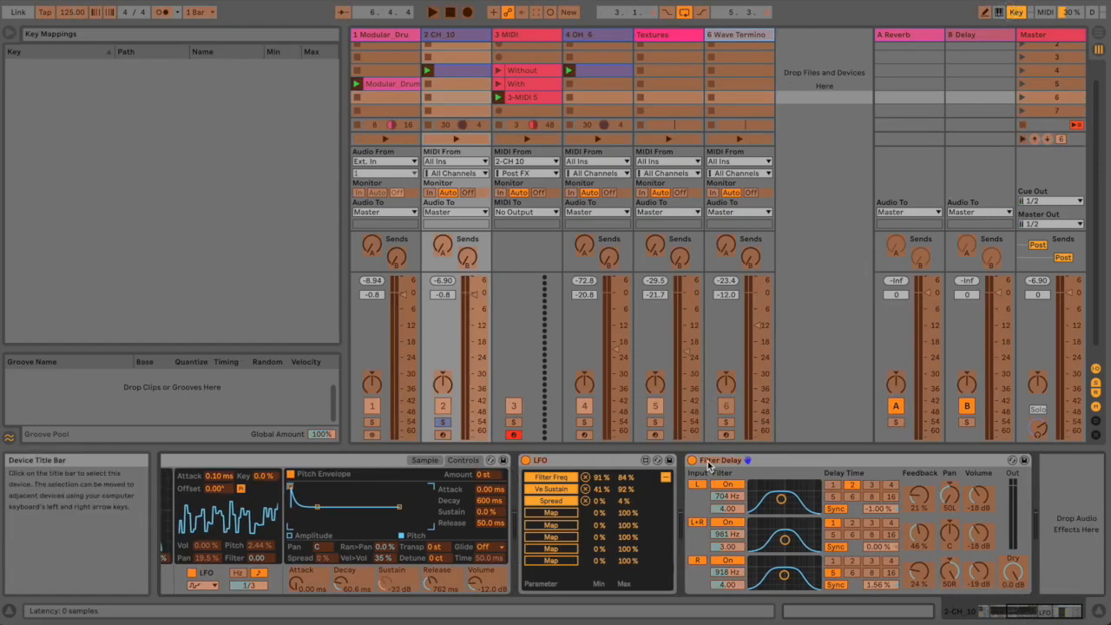
click(693, 461)
key(m)
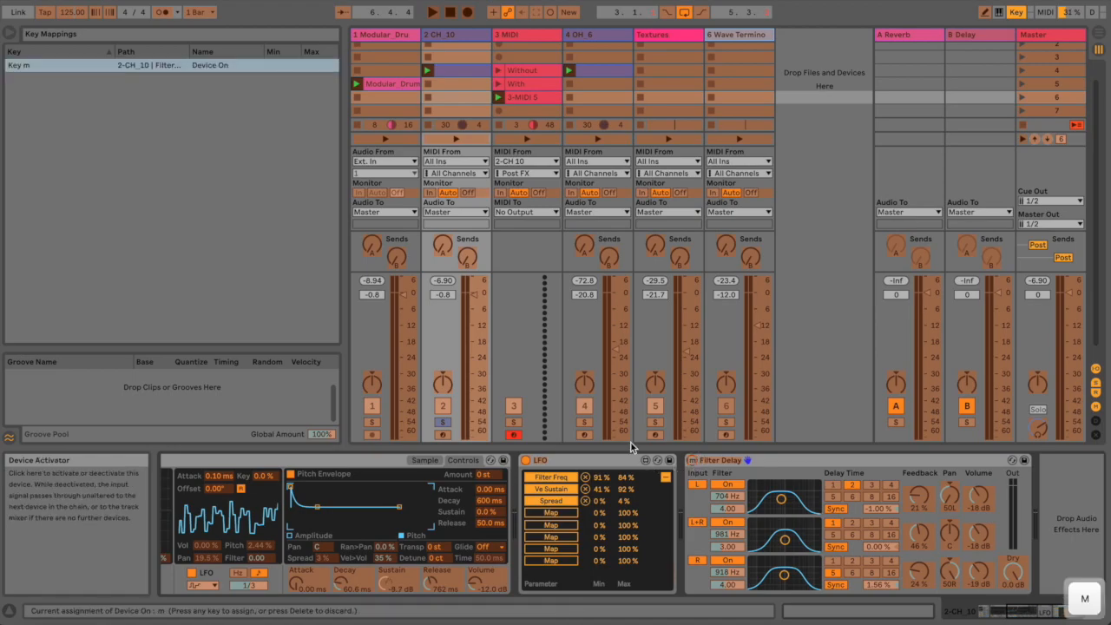
click(527, 461)
key(m)
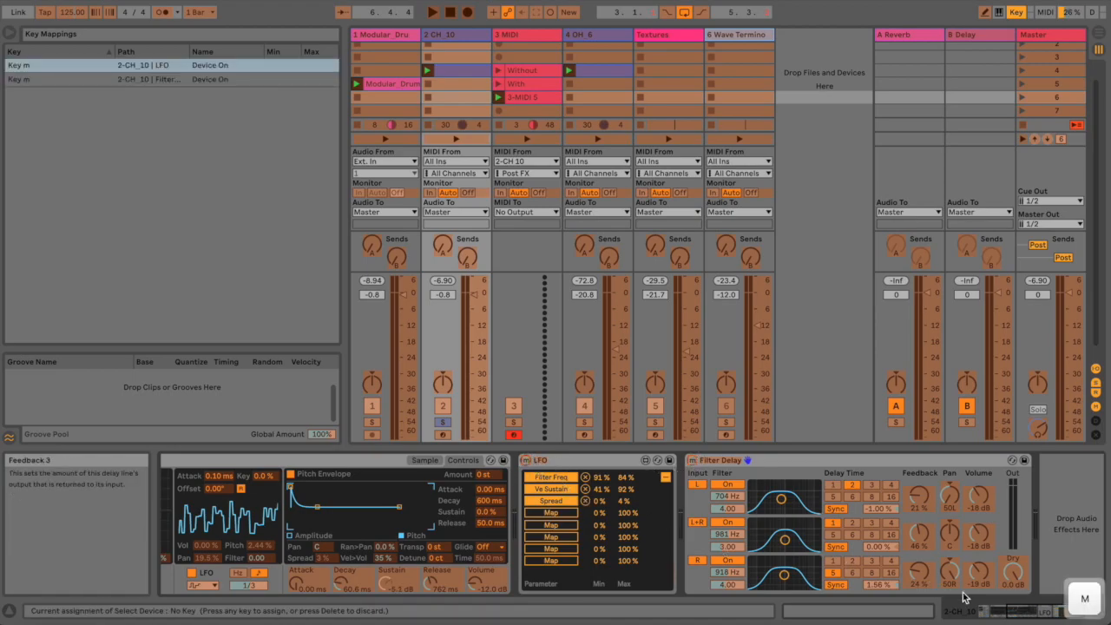
Assign M to the Velocity device's activator too, leave key mapping mode and start playback
drag(1038, 616, 962, 608)
click(177, 464)
key(m)
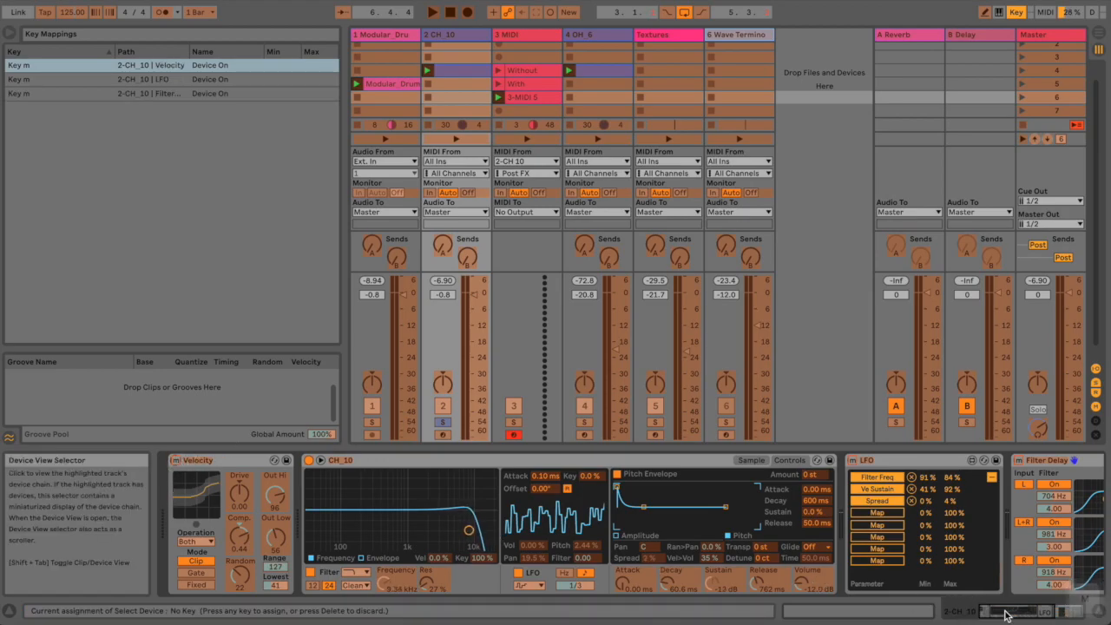
drag(976, 608, 1041, 607)
click(1017, 11)
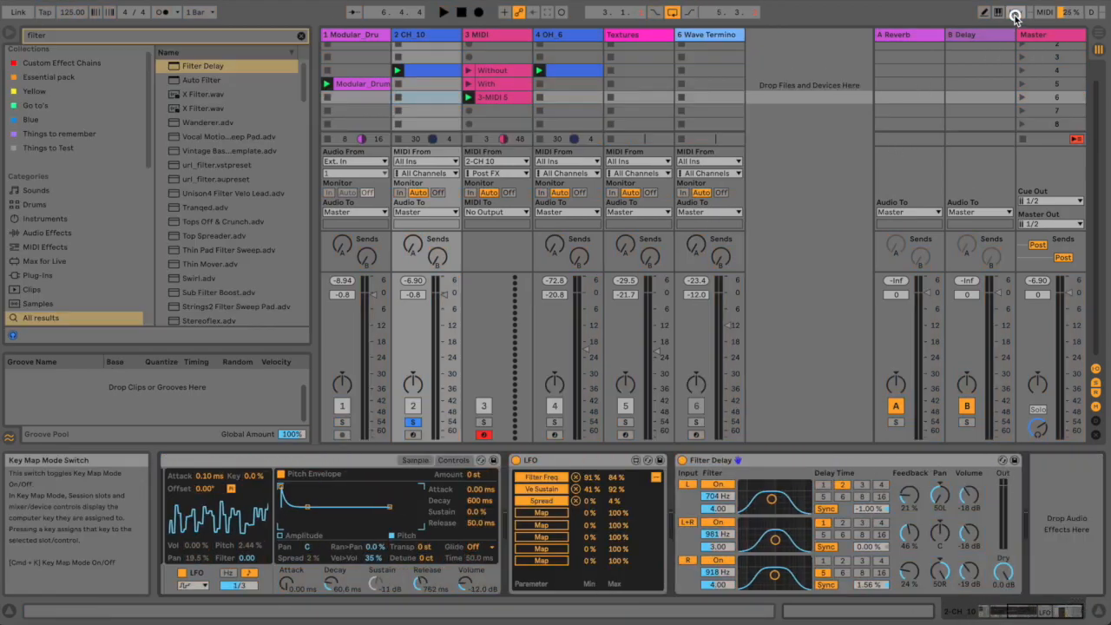
key(space)
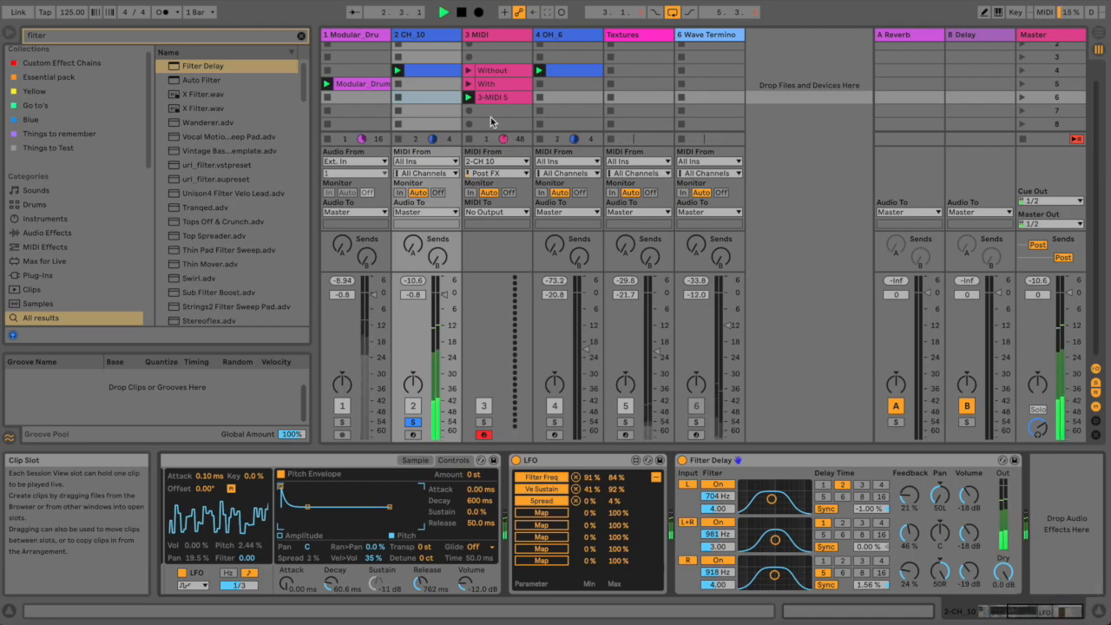
Compare the CH_10 hi-hat with the mapped Velocity, LFO and Filter Delay devices switched off and on during playback
key(ctrl+m)
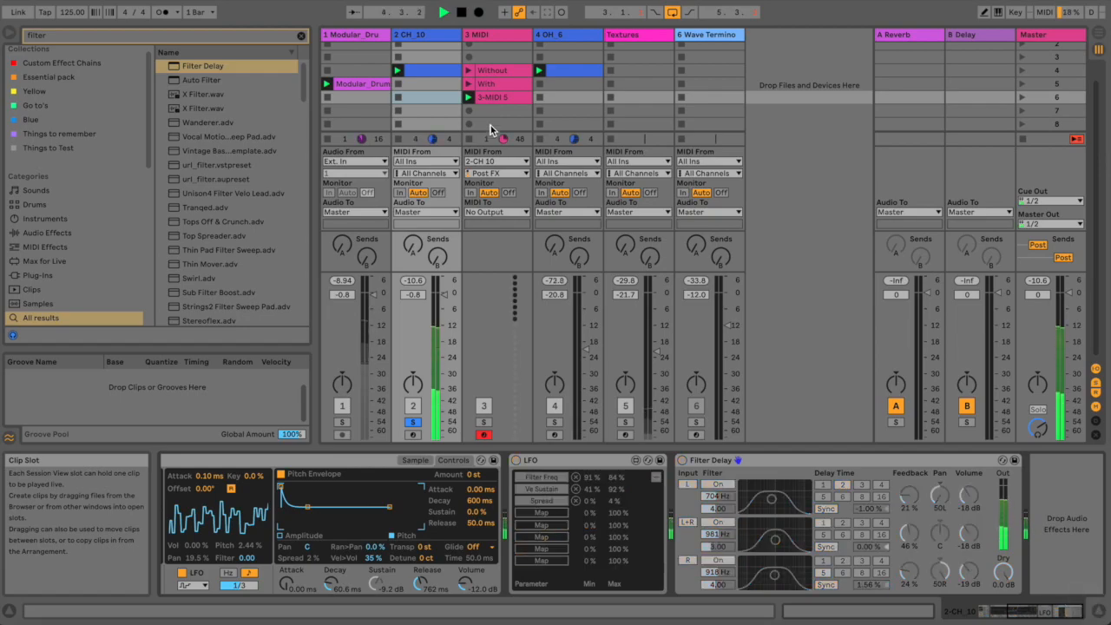
click(990, 612)
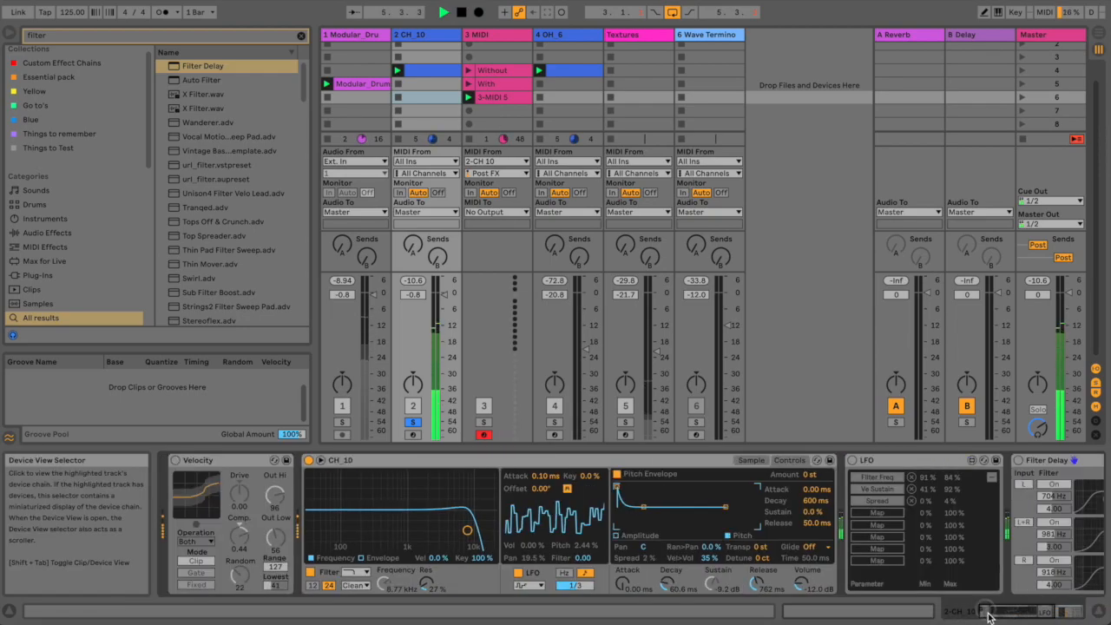
key(ctrl+m)
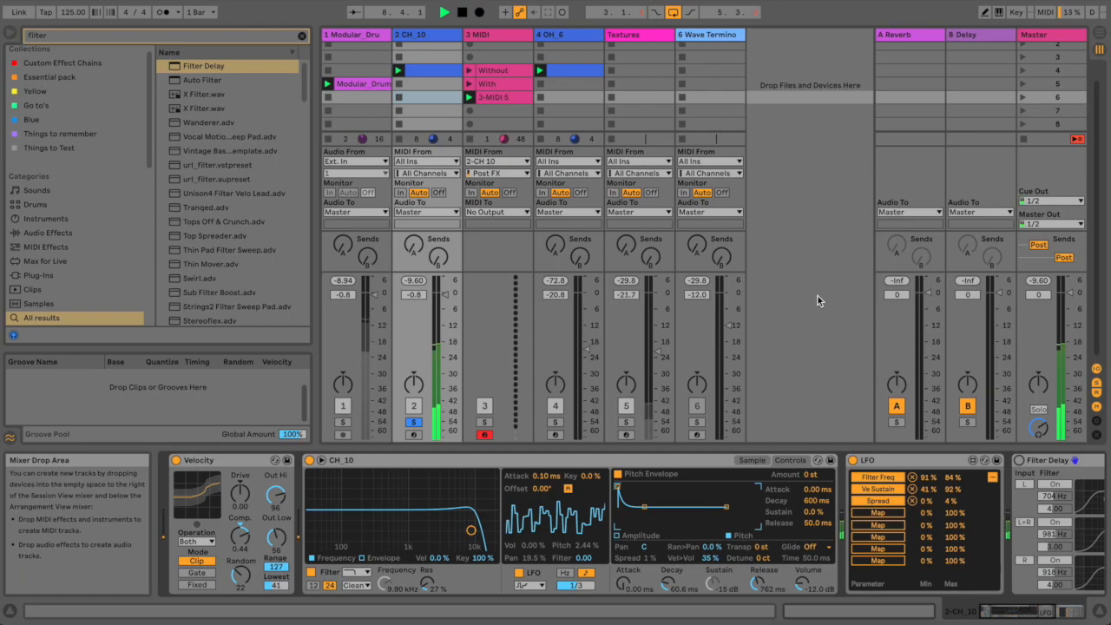
key(ctrl+m)
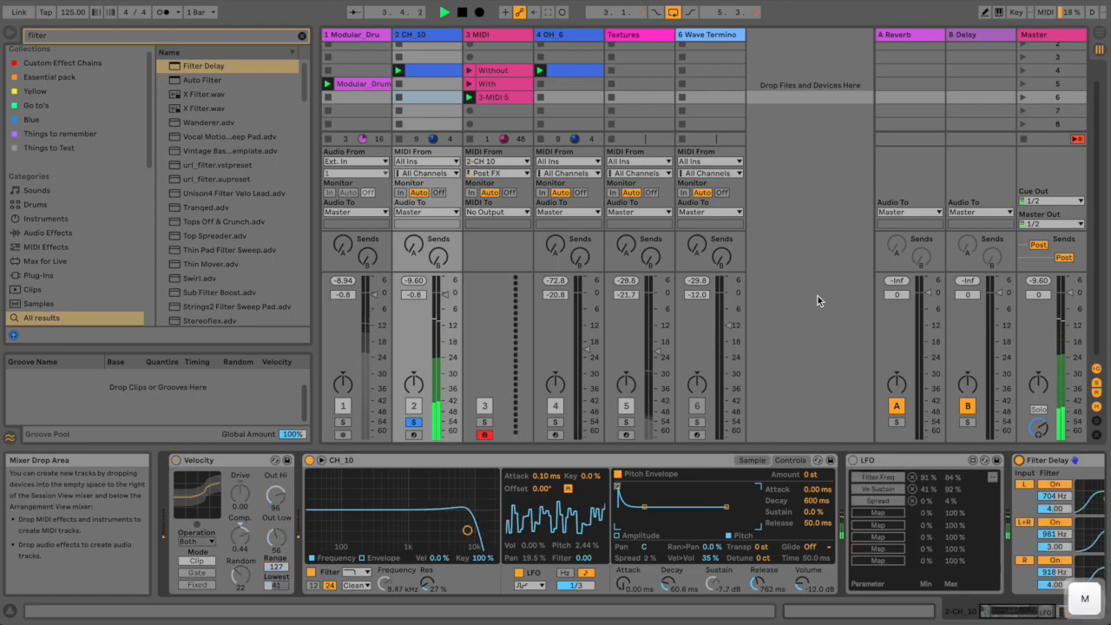
key(ctrl+m)
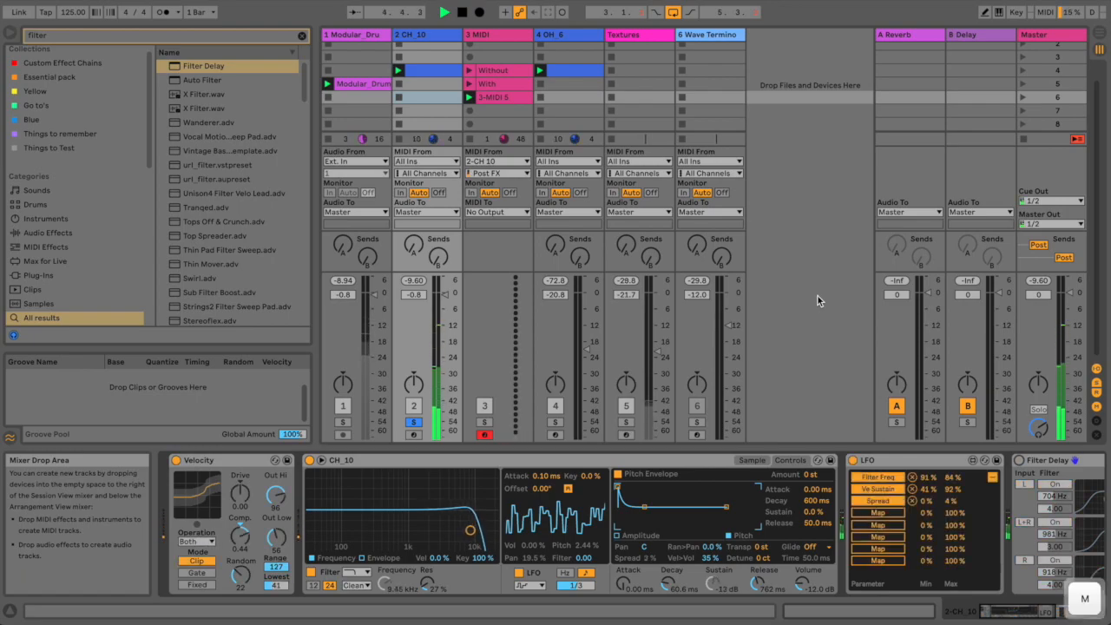
Delete Filter Delay from the CH_10 track, compare the hi-hat with Velocity and LFO off and on, and stop playback
click(1035, 464)
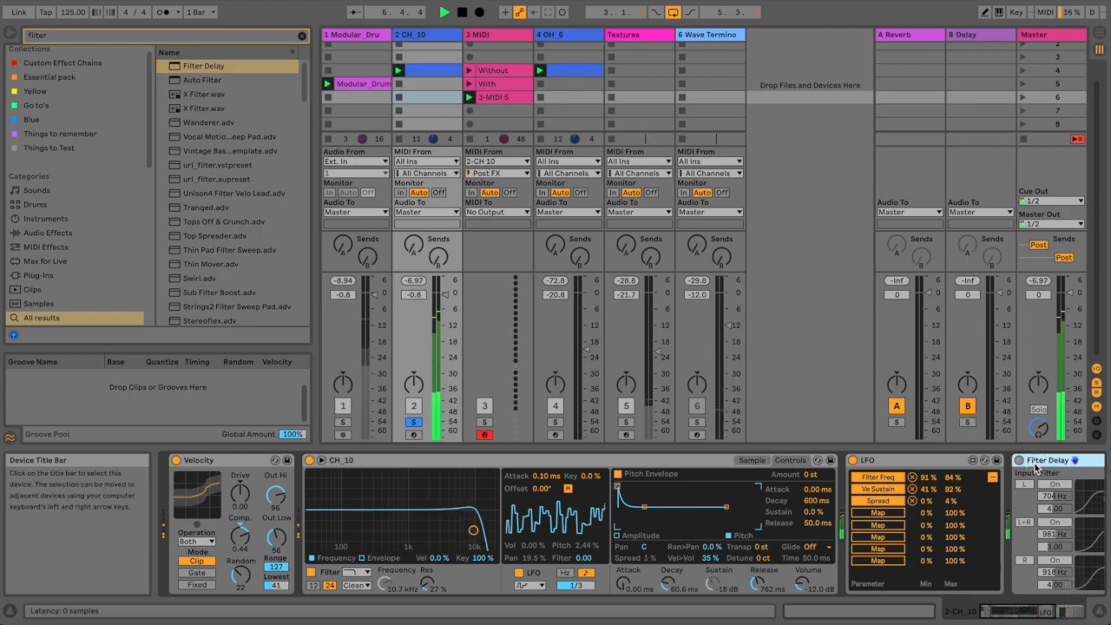
key(BackSpace)
key(ctrl+m)
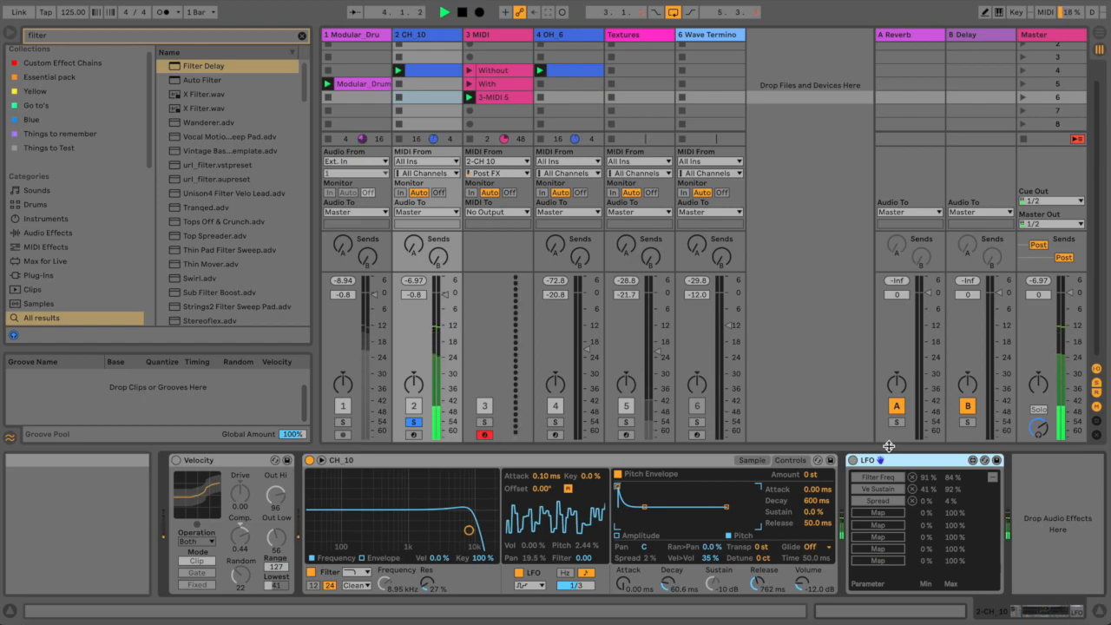
key(ctrl+m)
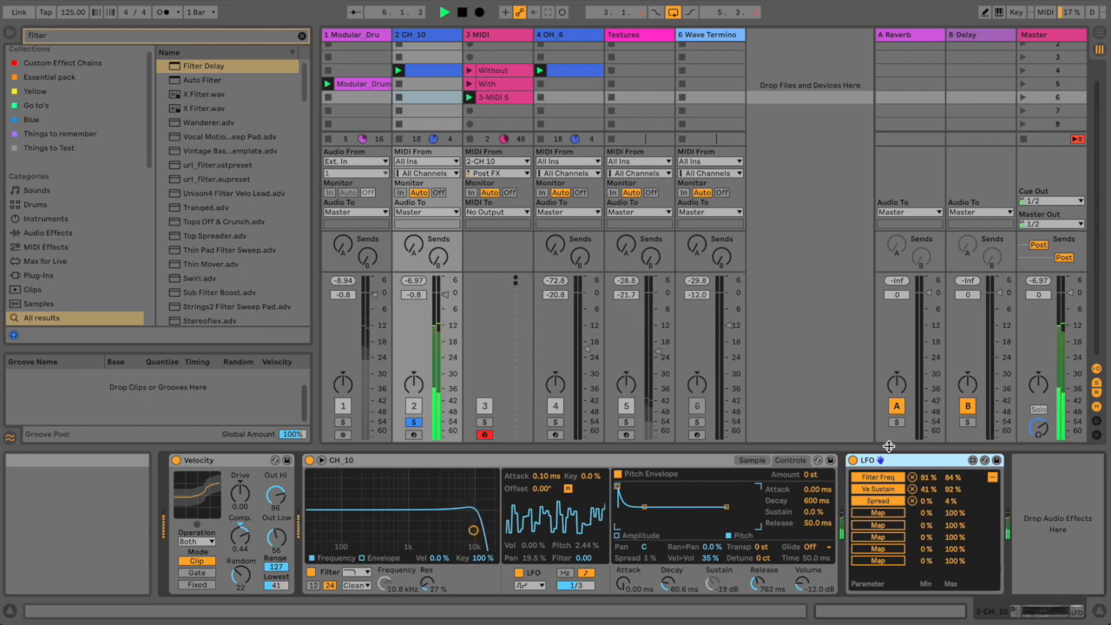
key(space)
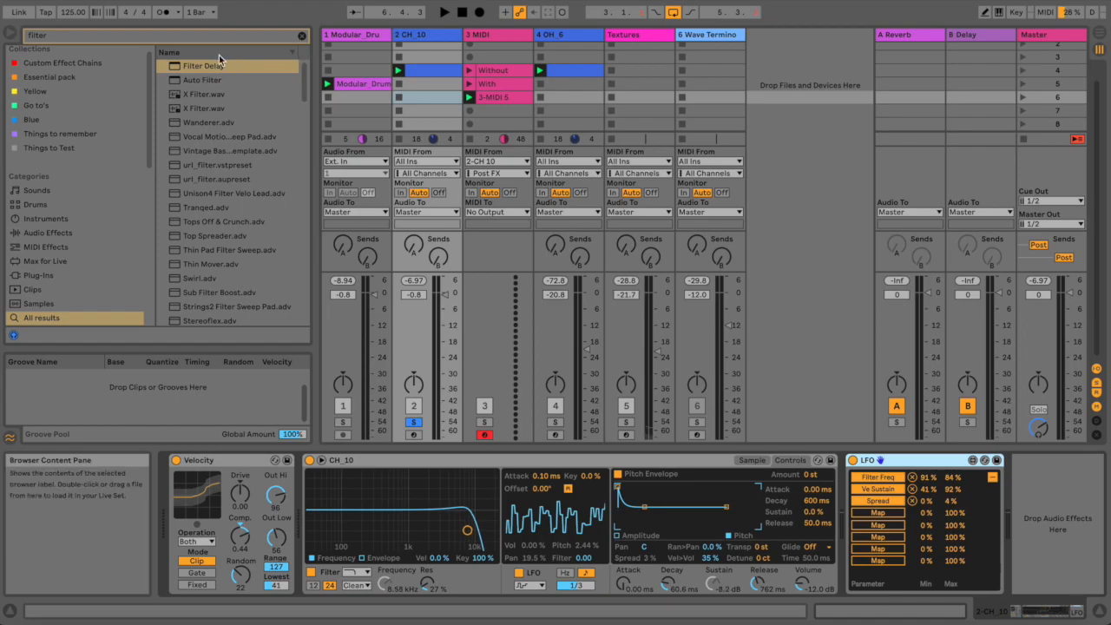
Undo the deletion of Filter Delay and restart playback
key(super+z)
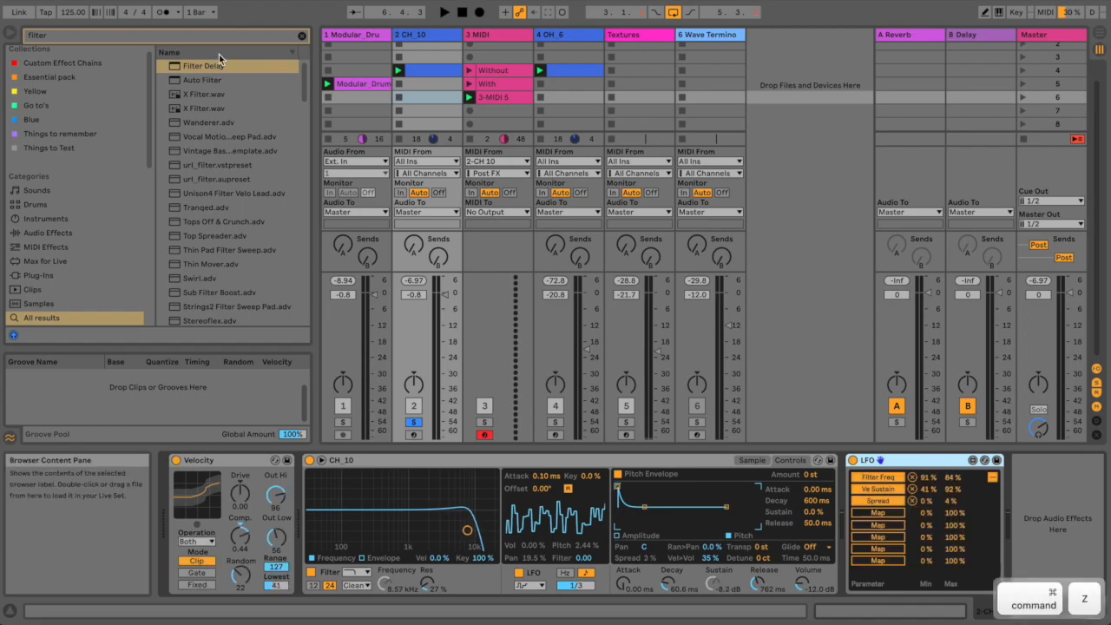
double_click(219, 56)
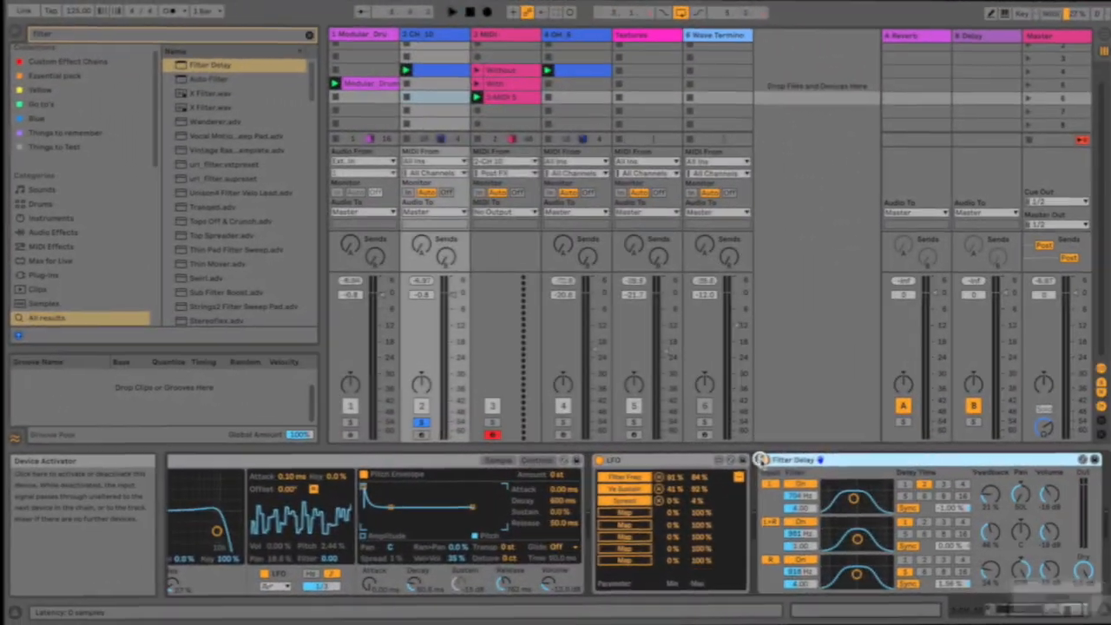
key(space)
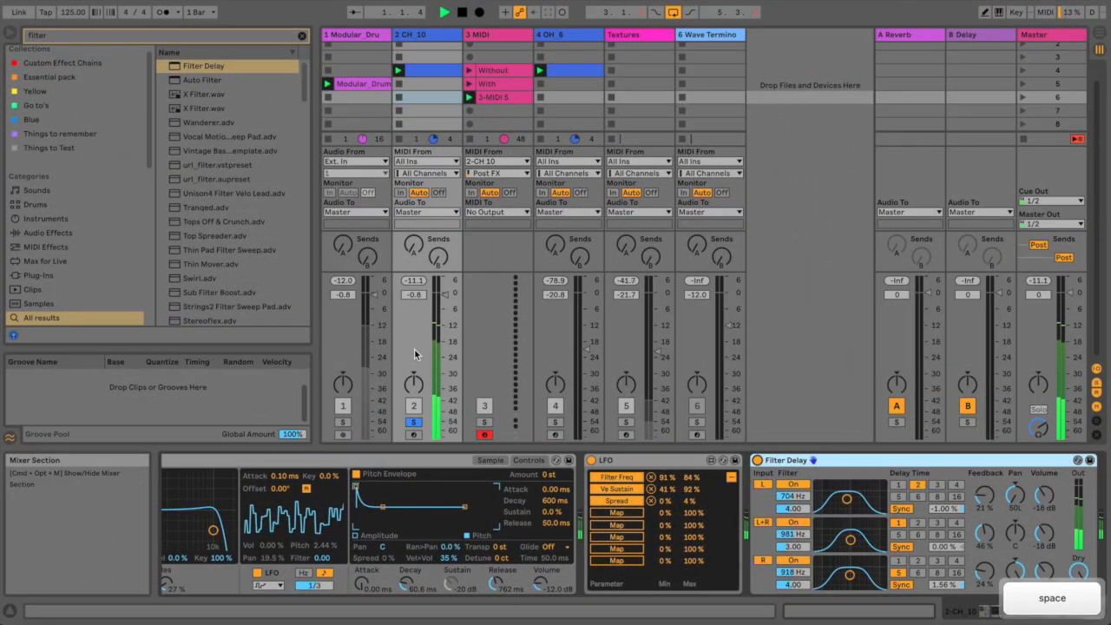
Solo the Modular_Dru track alongside CH_10 and compare the groove with the mapped devices bypassed and active
click(343, 421)
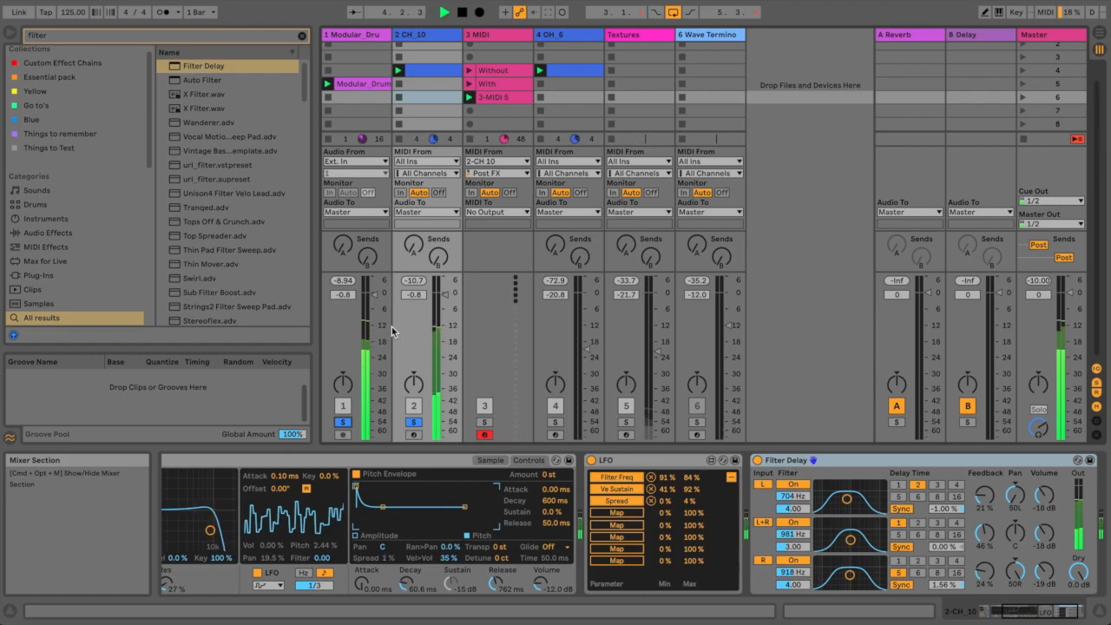
key(m)
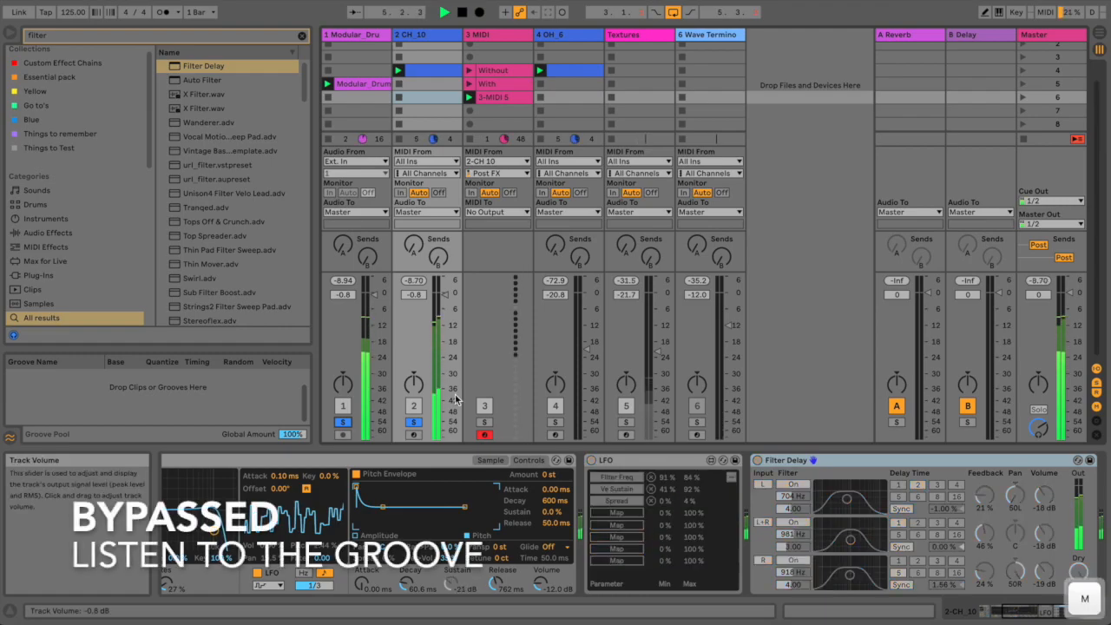
click(1024, 611)
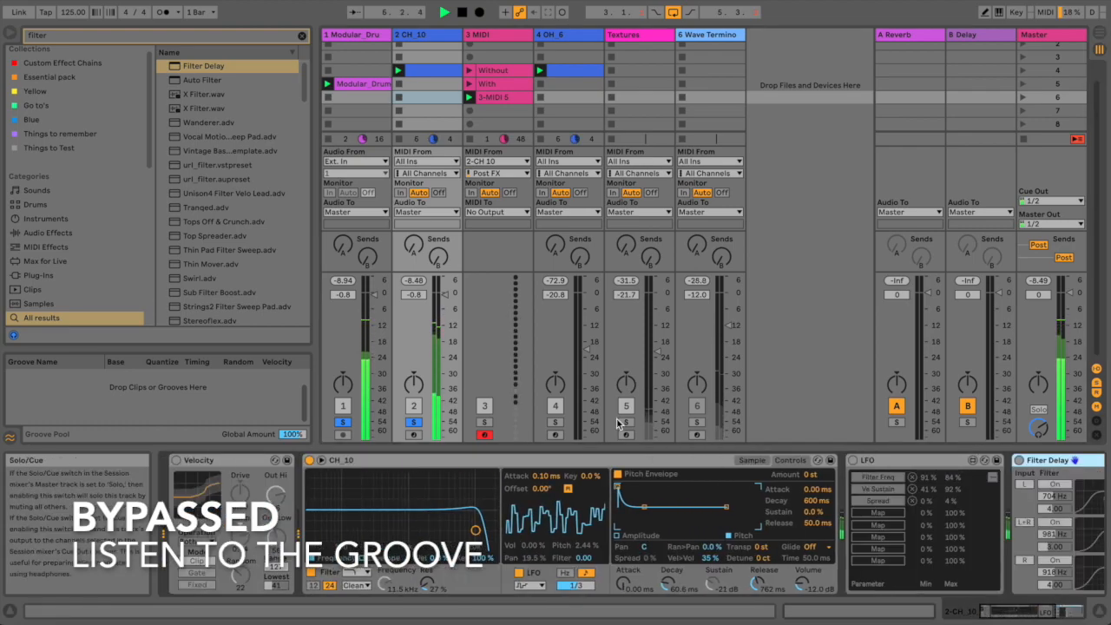
key(0)
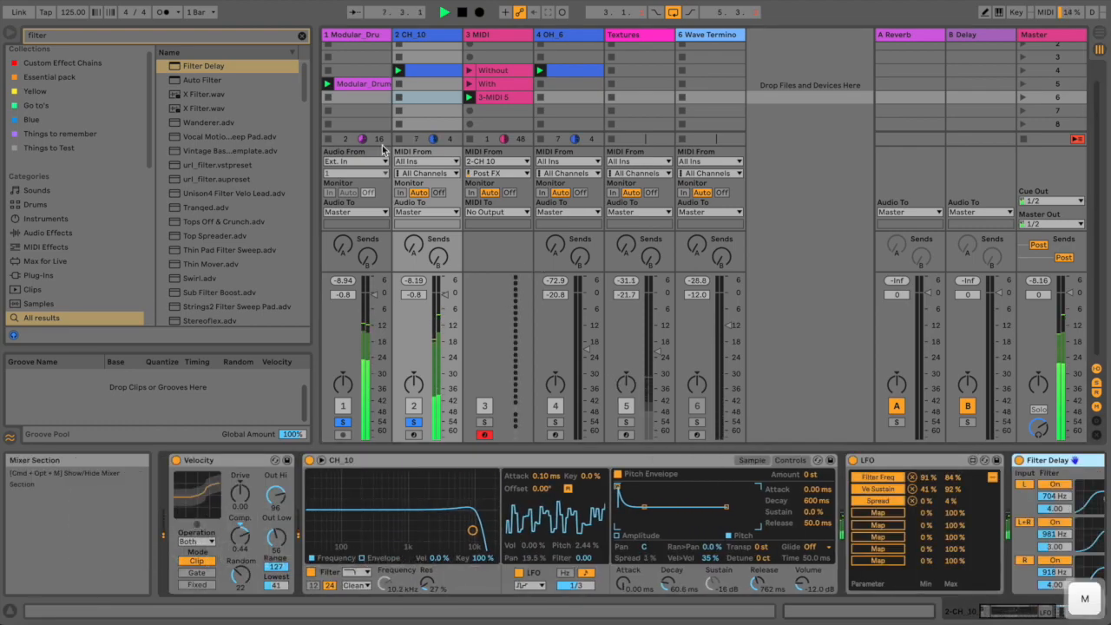
Duplicate the CH_10 track and hot-swap the duplicate's sample for CH_12.aif
key(super+d)
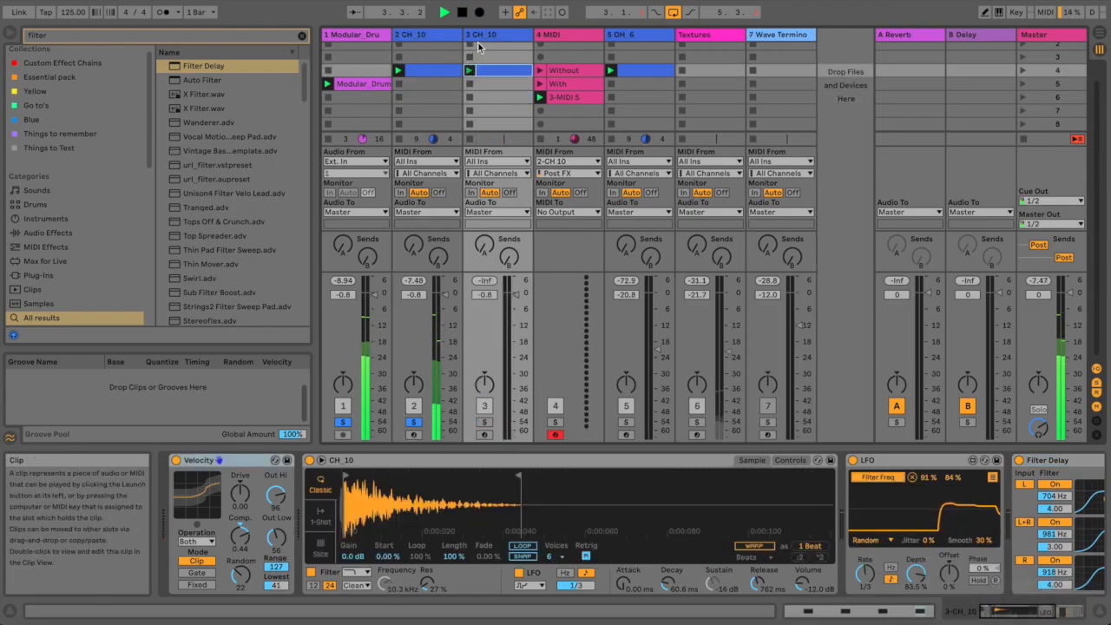
click(478, 37)
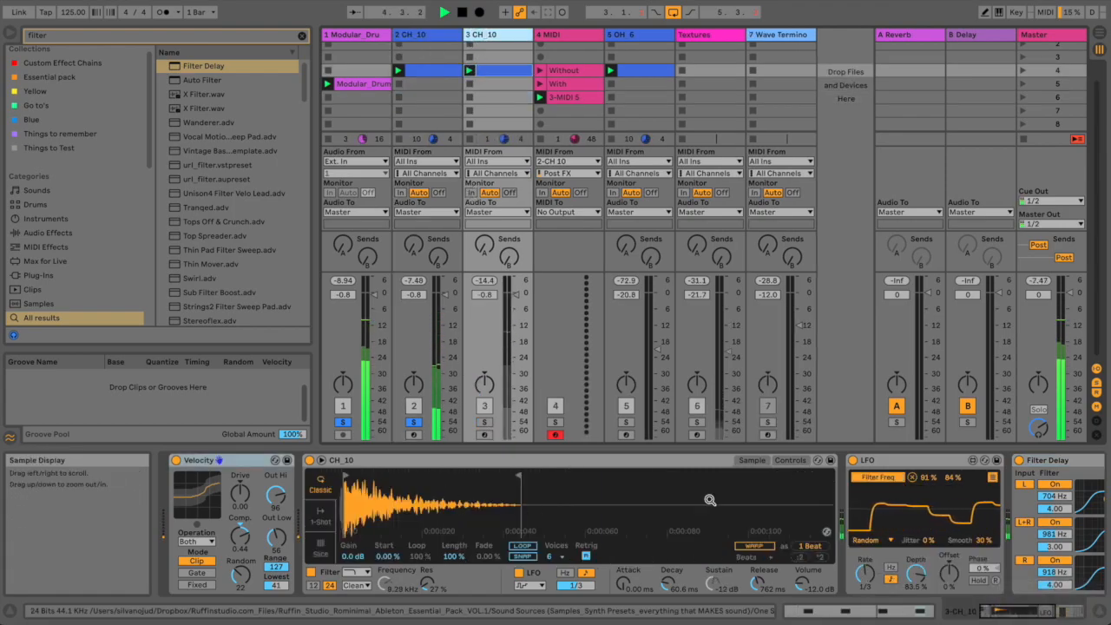
click(826, 532)
double_click(230, 308)
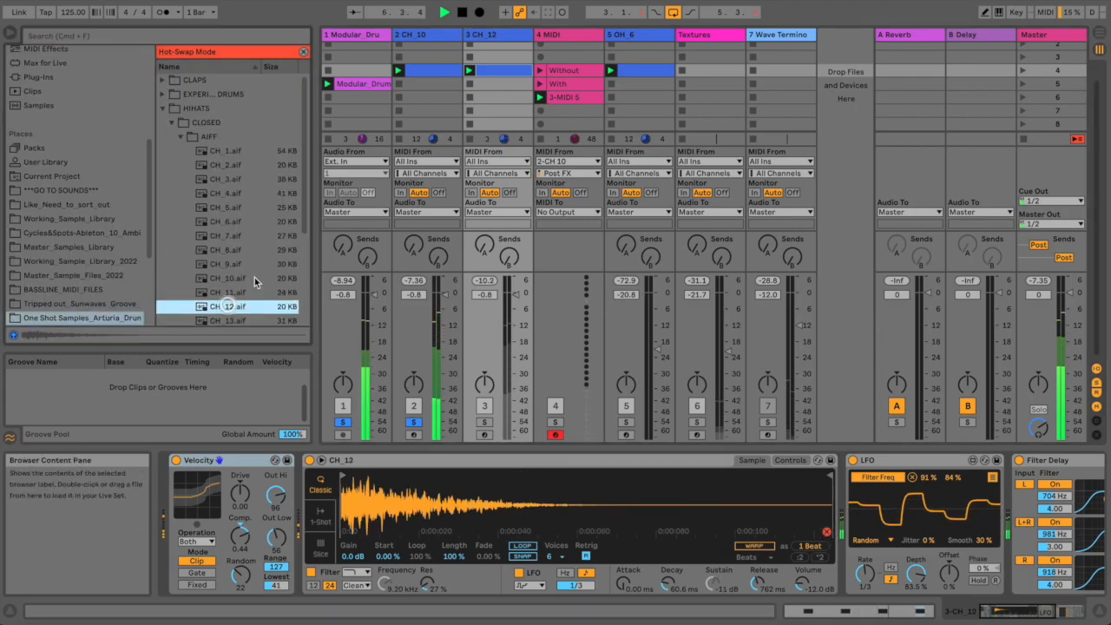
Add the CH_12 track to the solo at a volume of -13.0 dB, and set its LFO to rate 3/16 and depth 77.2%
click(483, 422)
drag(512, 297, 511, 314)
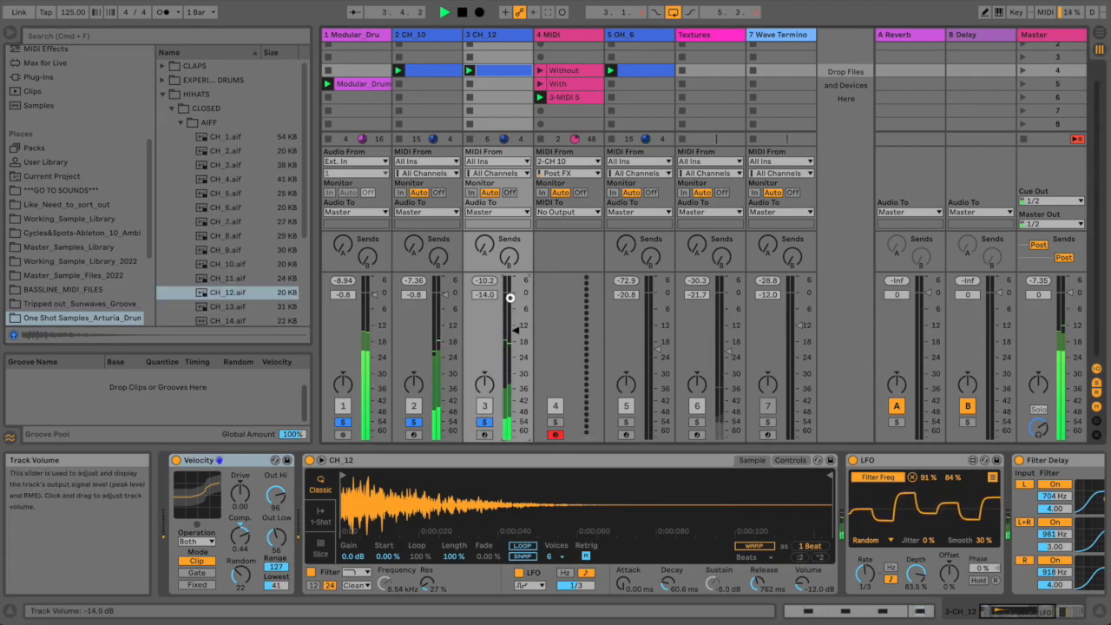
drag(512, 296, 511, 292)
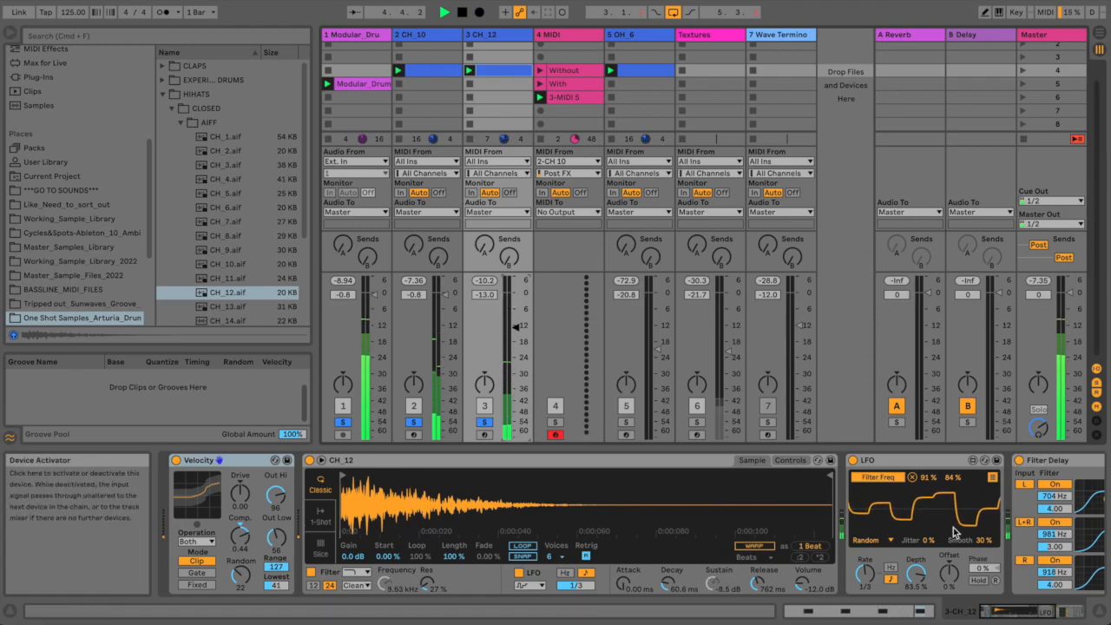
drag(872, 580, 917, 583)
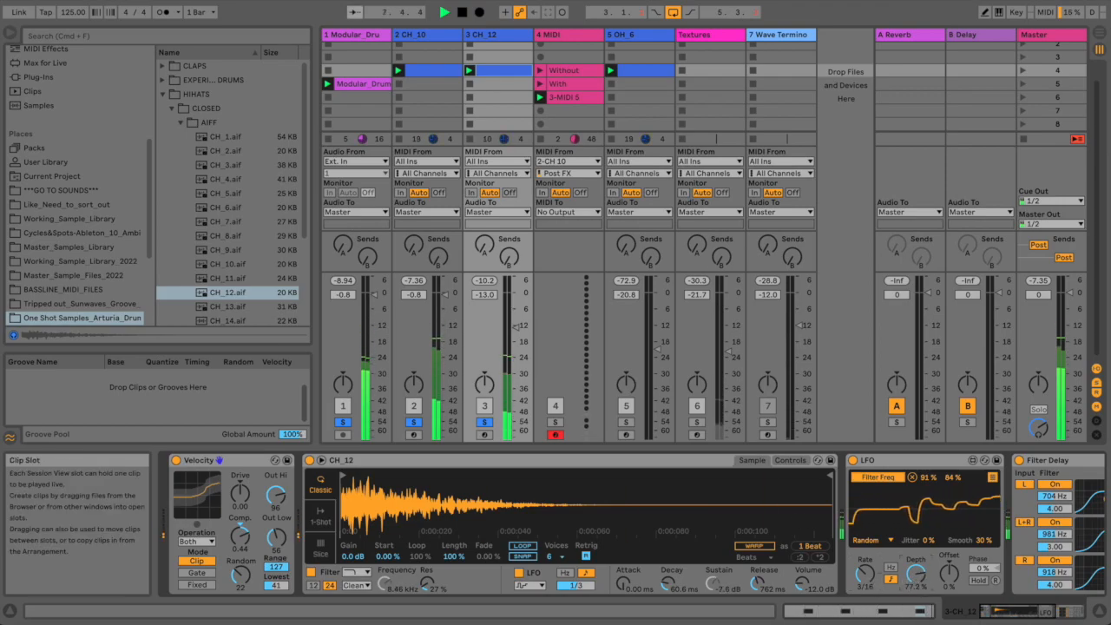
Search the browser for "gate" and add the Gate effect to the CH_12 track
click(276, 34)
text(gate)
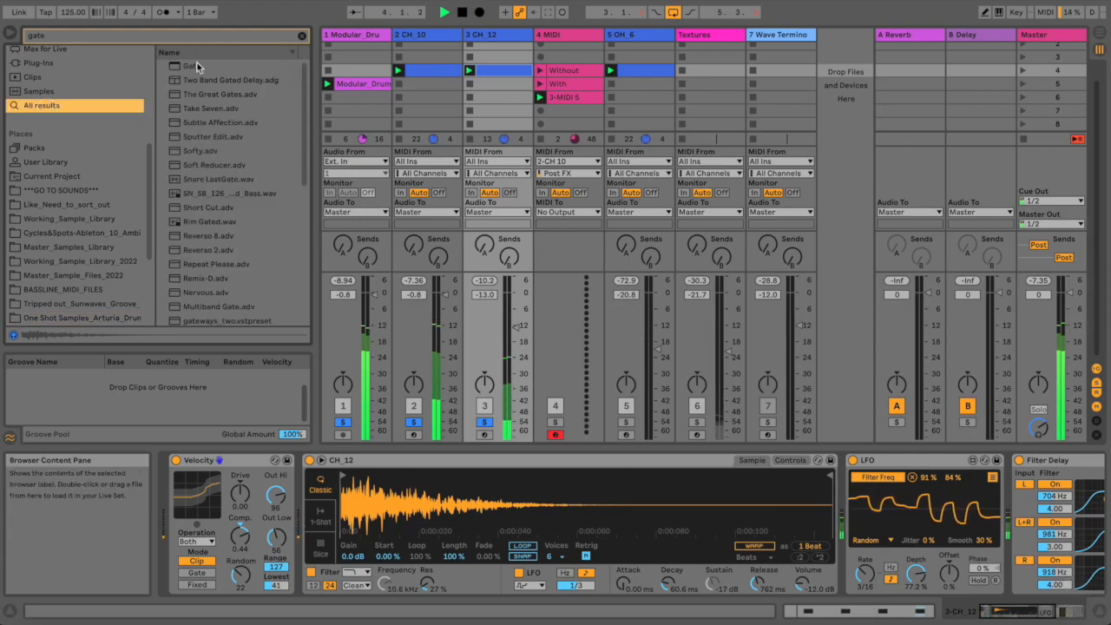
click(235, 66)
drag(513, 44, 515, 35)
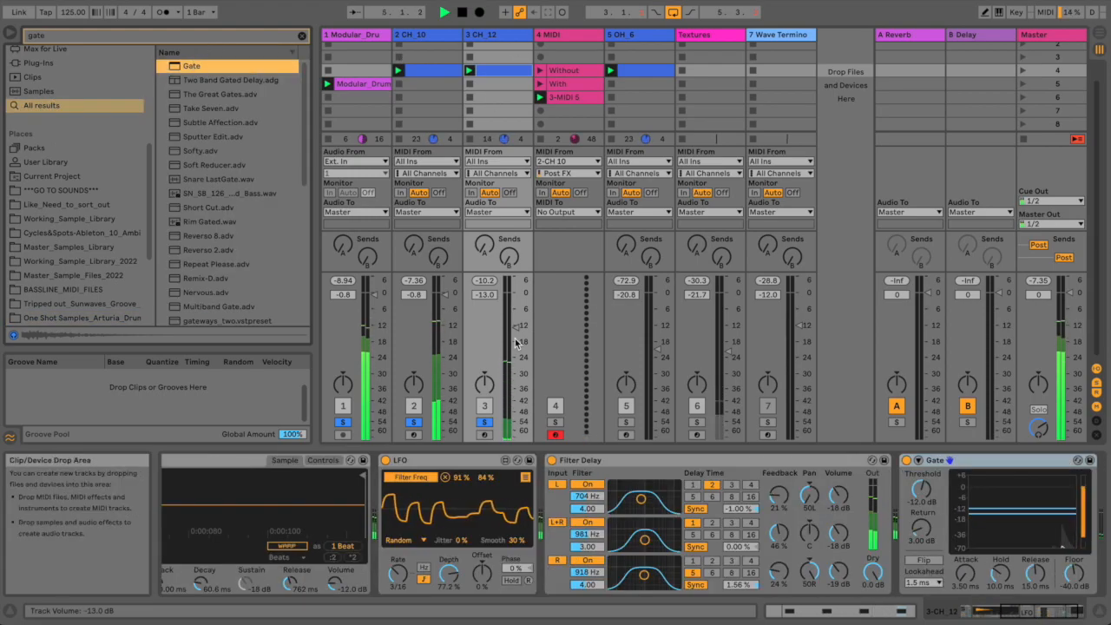
Enable Gate's sidechain on the CH_12 track with 2-CH 10 as its audio source
click(918, 460)
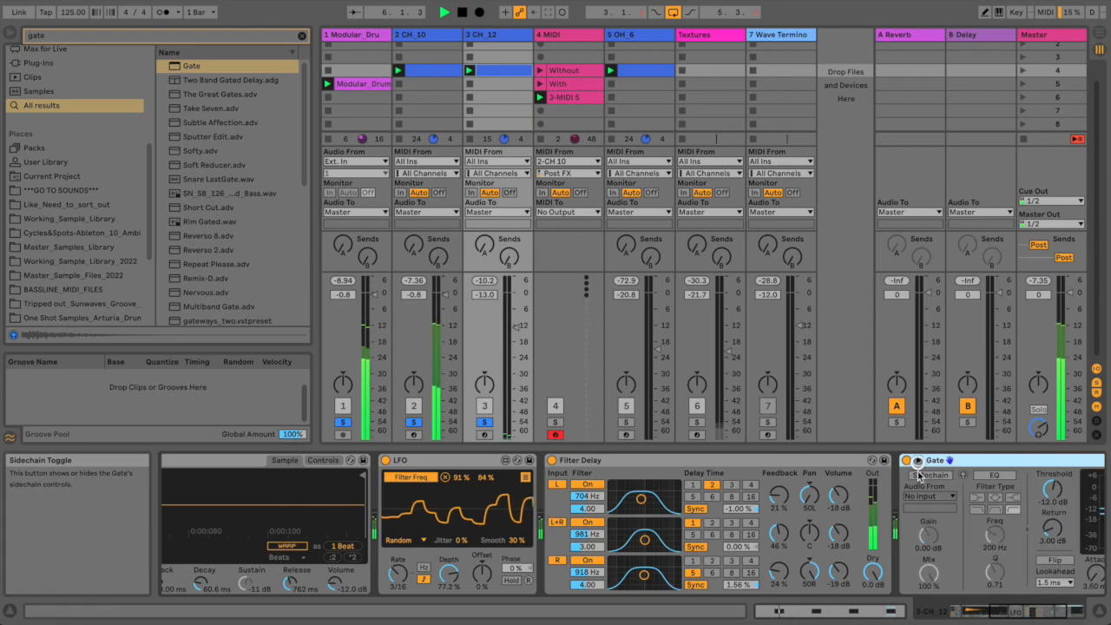
click(929, 495)
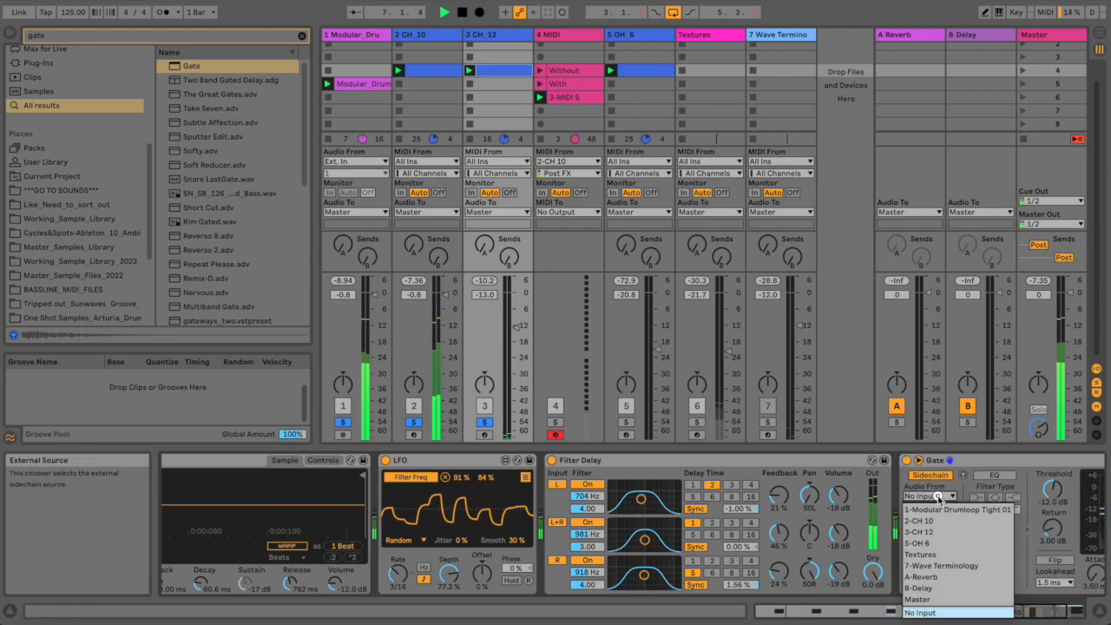
click(931, 521)
Set Gate's threshold to -21.2 dB and solo only the CH_12 track
drag(1039, 611, 1058, 610)
drag(851, 495, 851, 488)
click(413, 422)
click(481, 422)
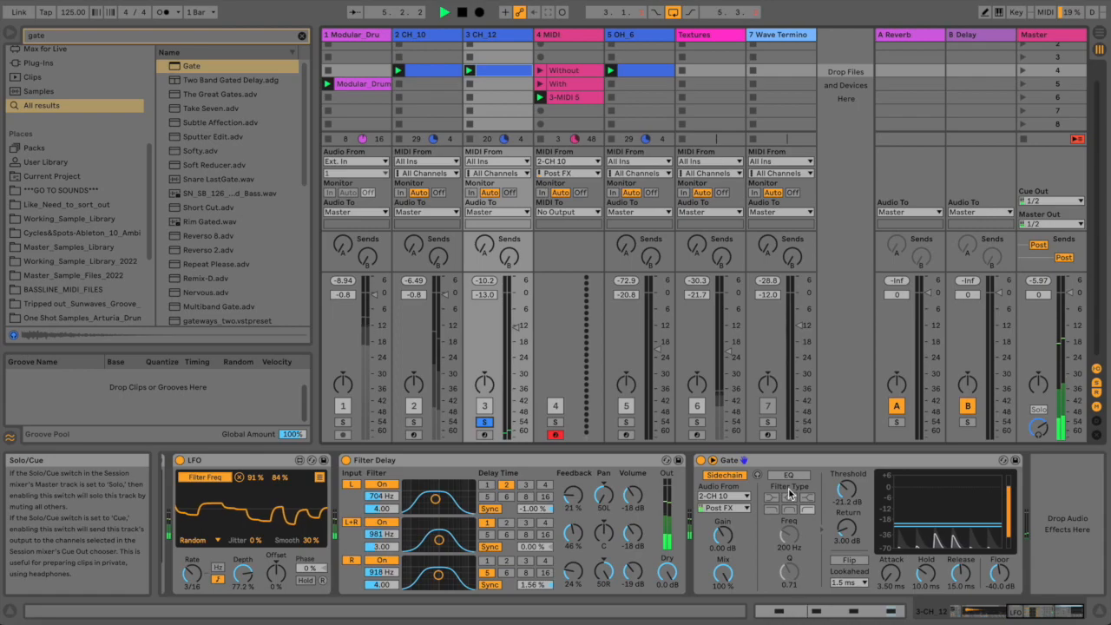
Set Gate's gain to 7.49 dB, threshold to -33.6 dB, hold to 6.05 ms and release to 1.37 ms, comparing with Gate bypassed
drag(854, 491, 854, 486)
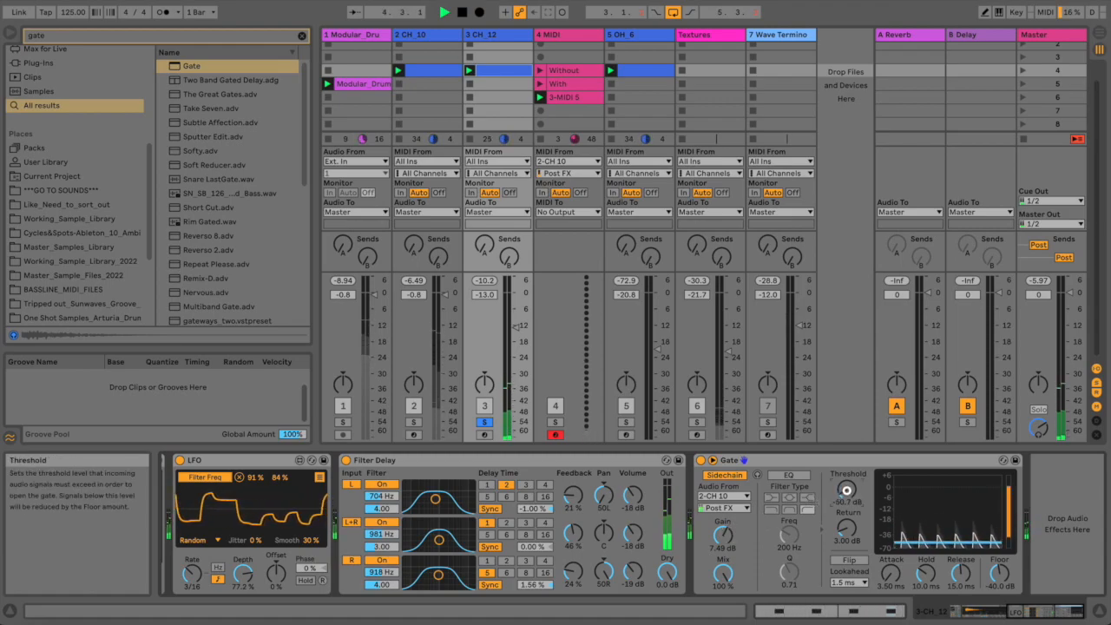
drag(926, 573, 926, 576)
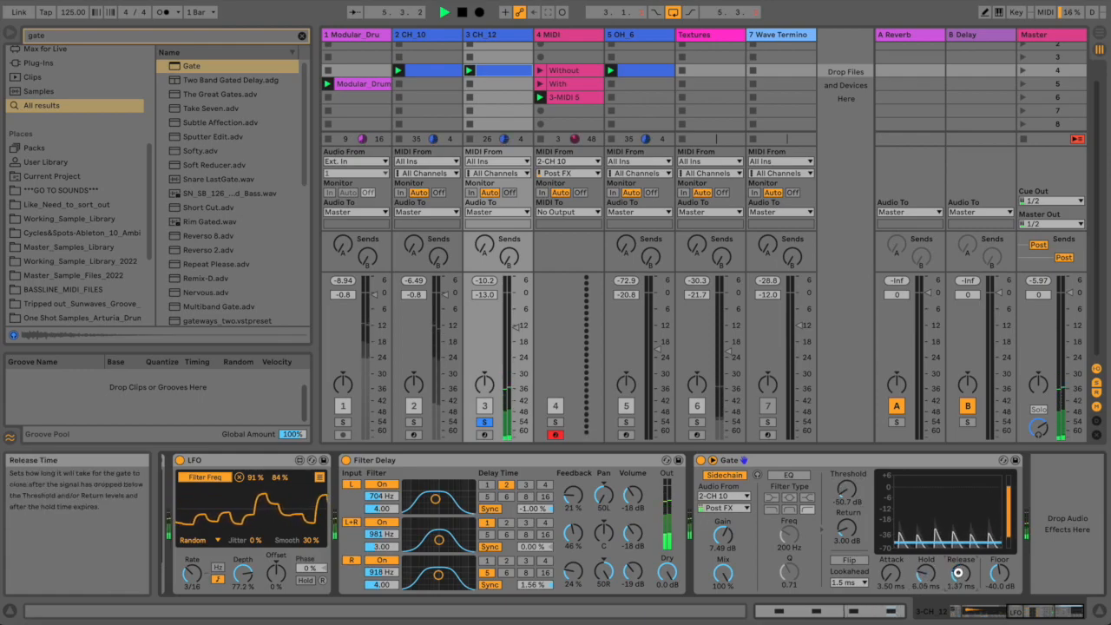
drag(848, 494, 848, 488)
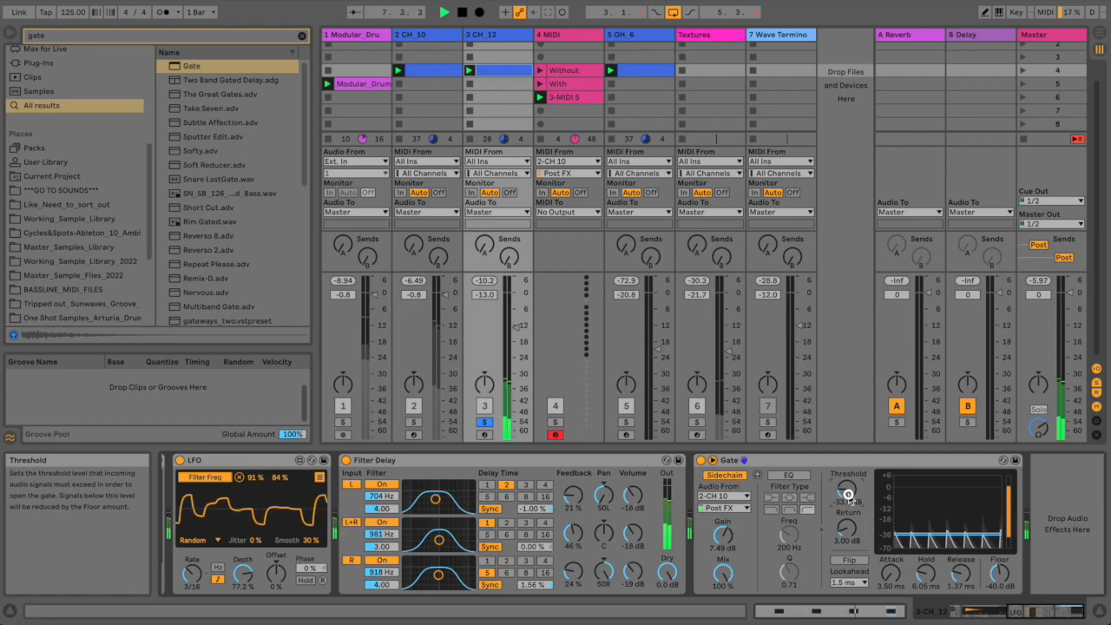
click(701, 461)
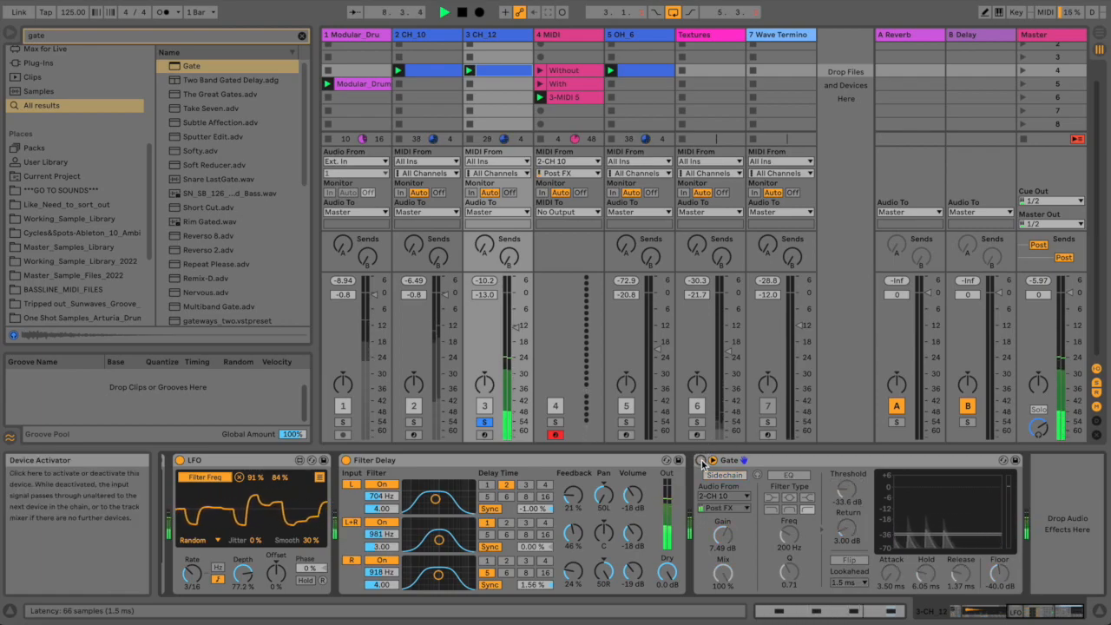
click(701, 461)
Solo the CH_10 track together with CH_12 and set Gate's threshold to -39.8 dB
drag(841, 496, 841, 494)
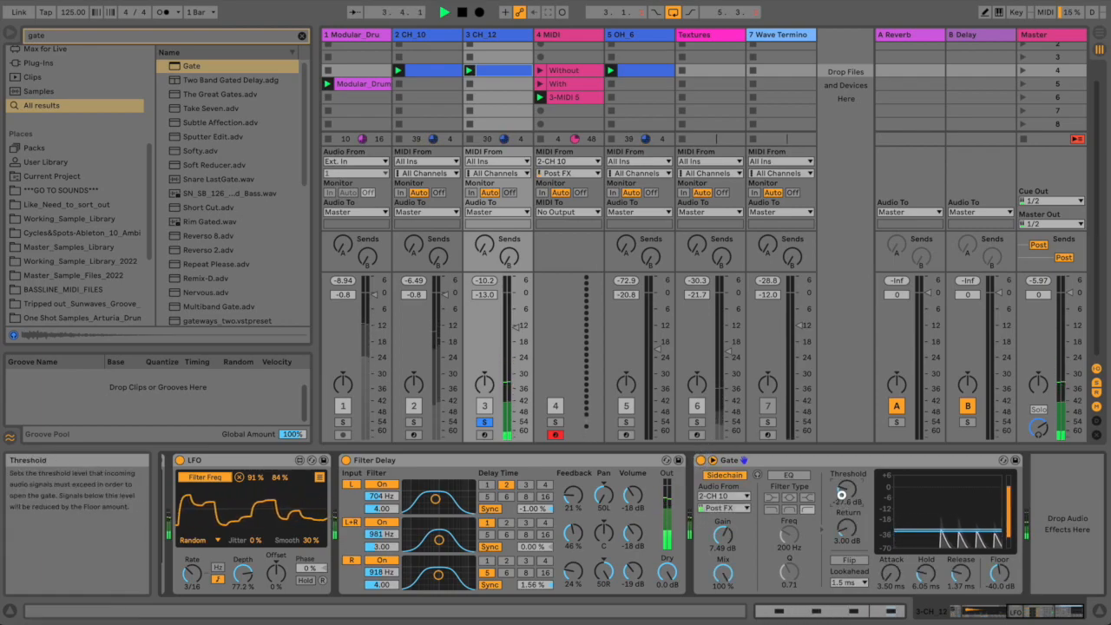
super+click(413, 423)
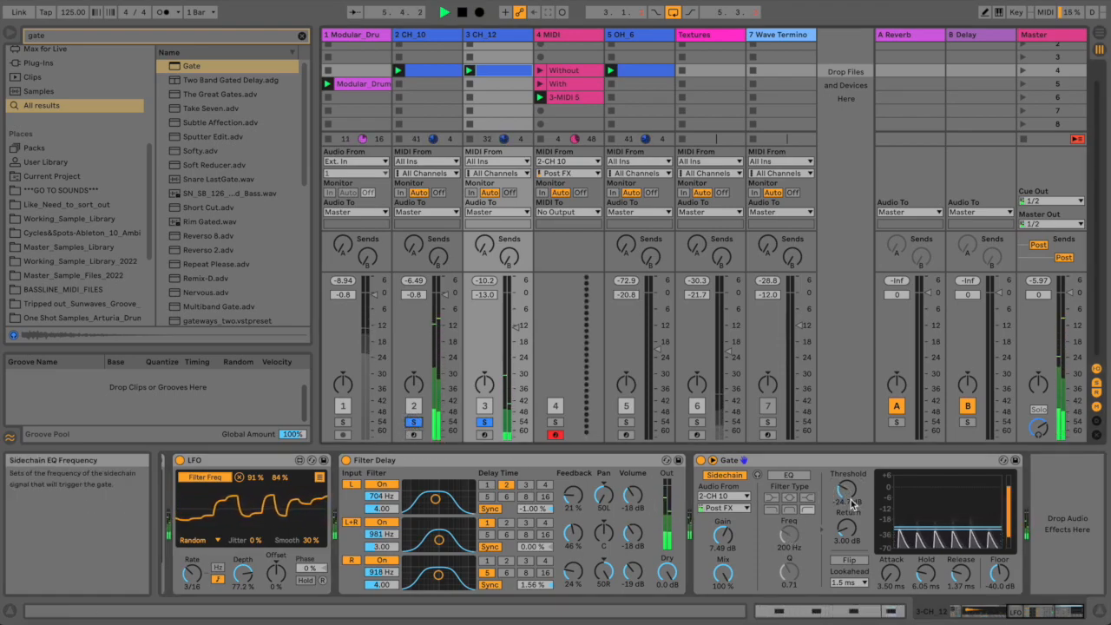
drag(847, 497, 848, 492)
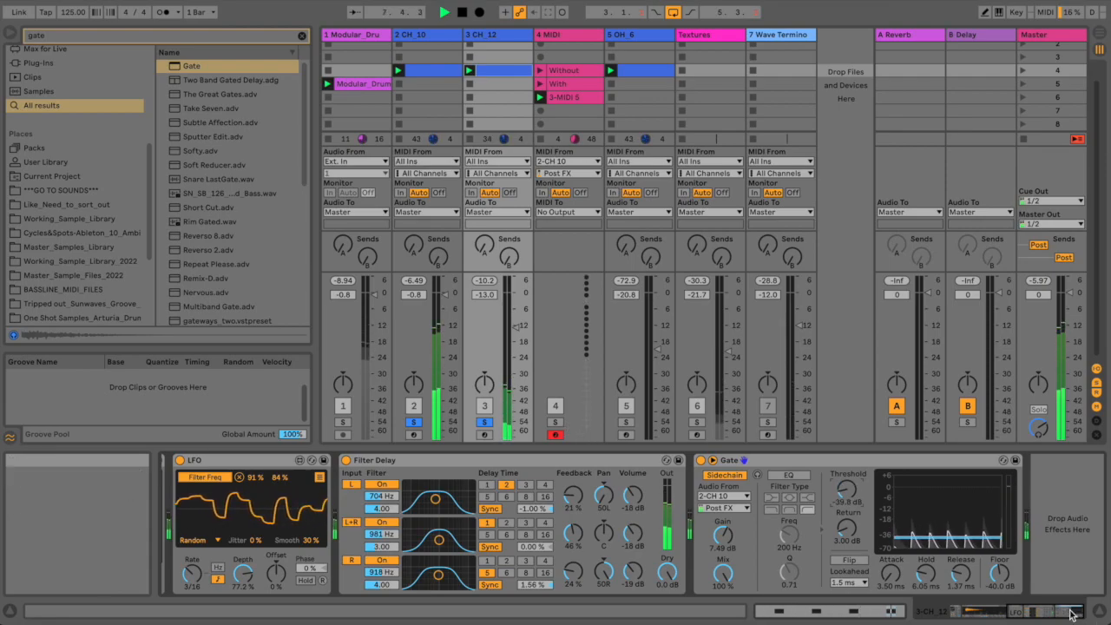
drag(1072, 613, 940, 615)
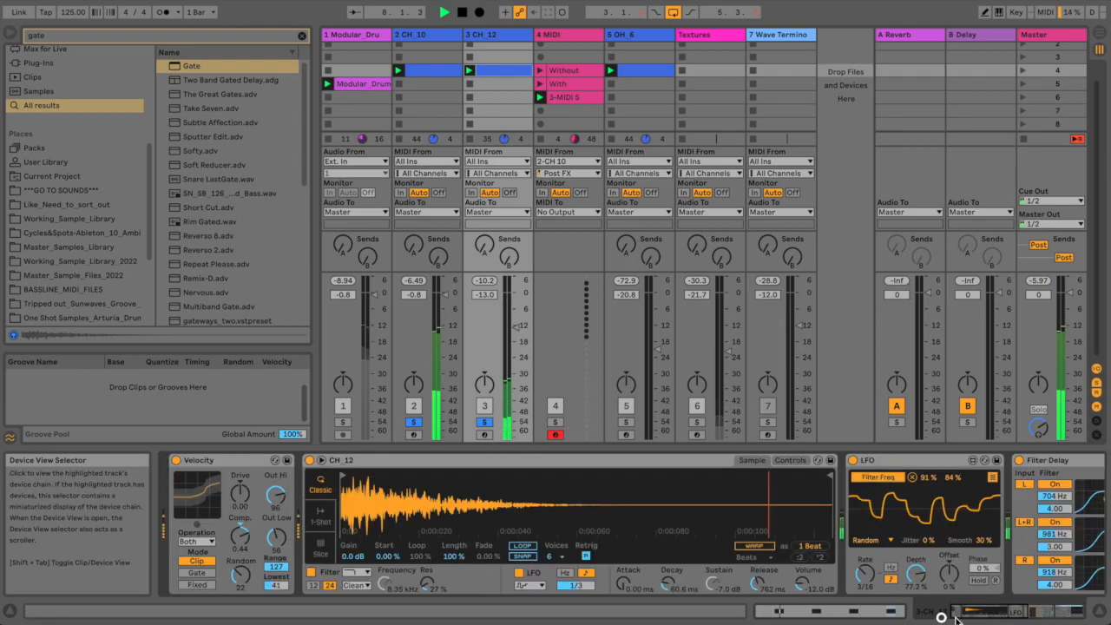
Swap the CH_12 track's sample for the open hi-hat OH_3.aif and lengthen its release to 17.7 s
click(827, 532)
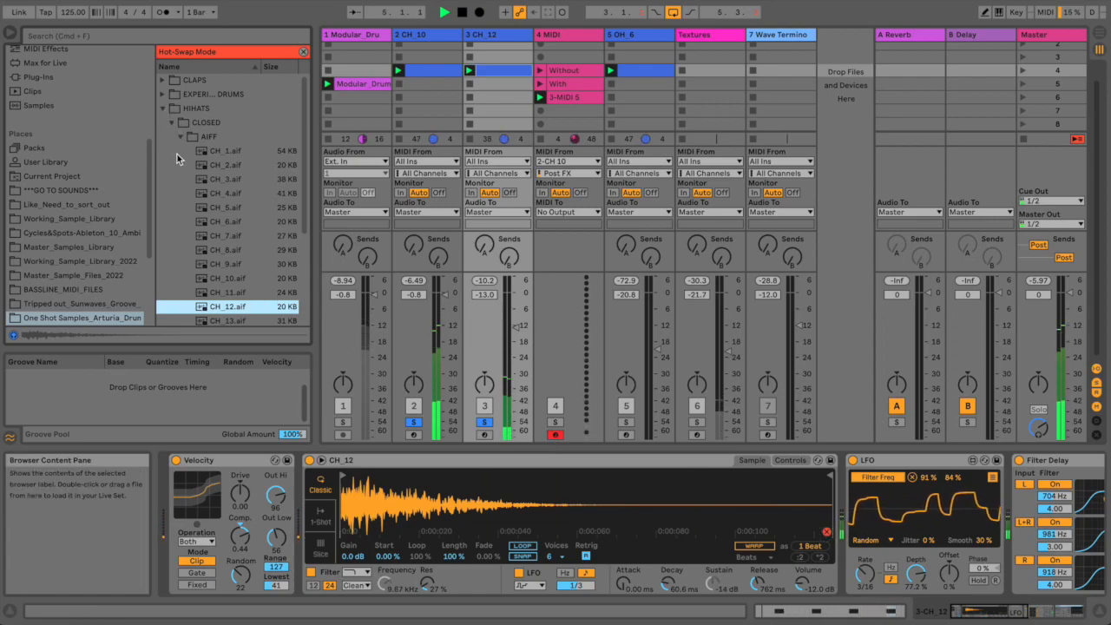
scroll(178, 154, down, 5)
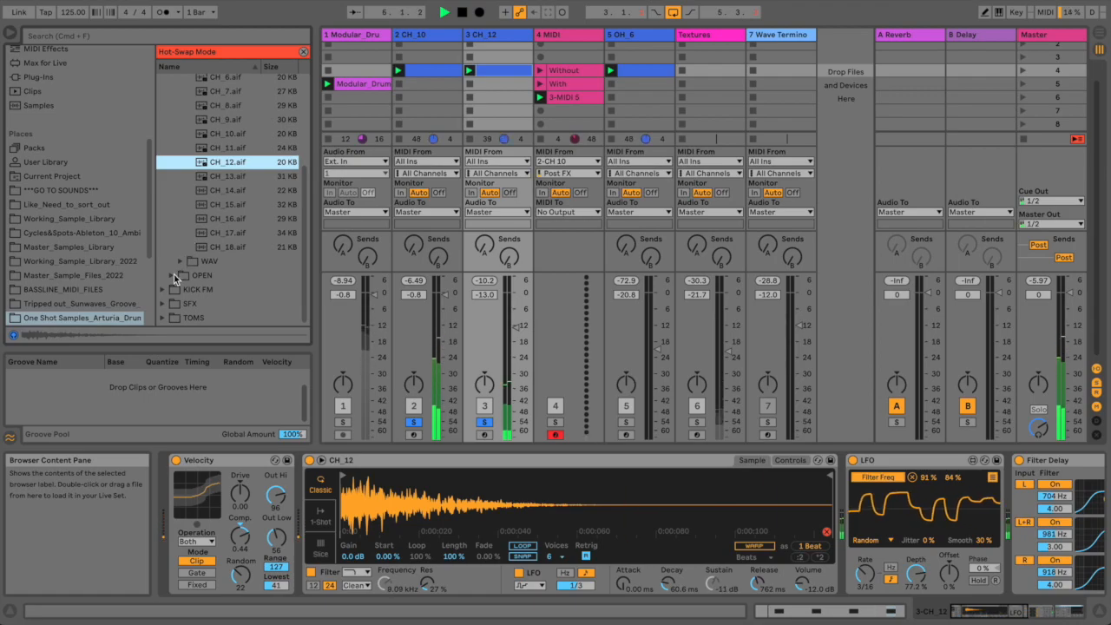
click(174, 274)
click(208, 185)
click(211, 192)
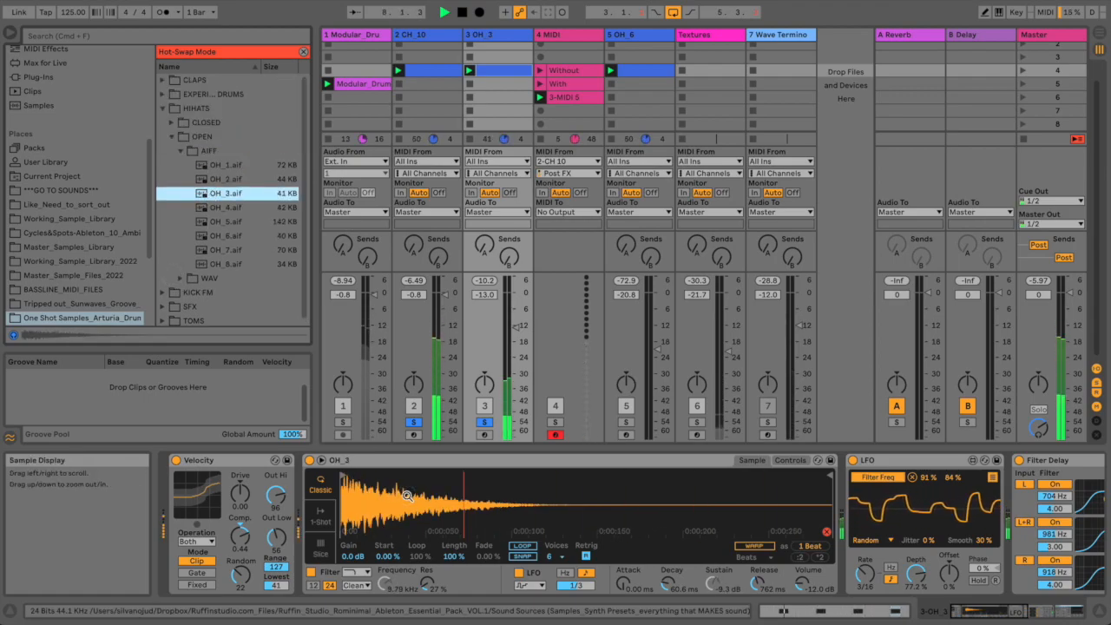
click(734, 582)
drag(752, 586, 751, 585)
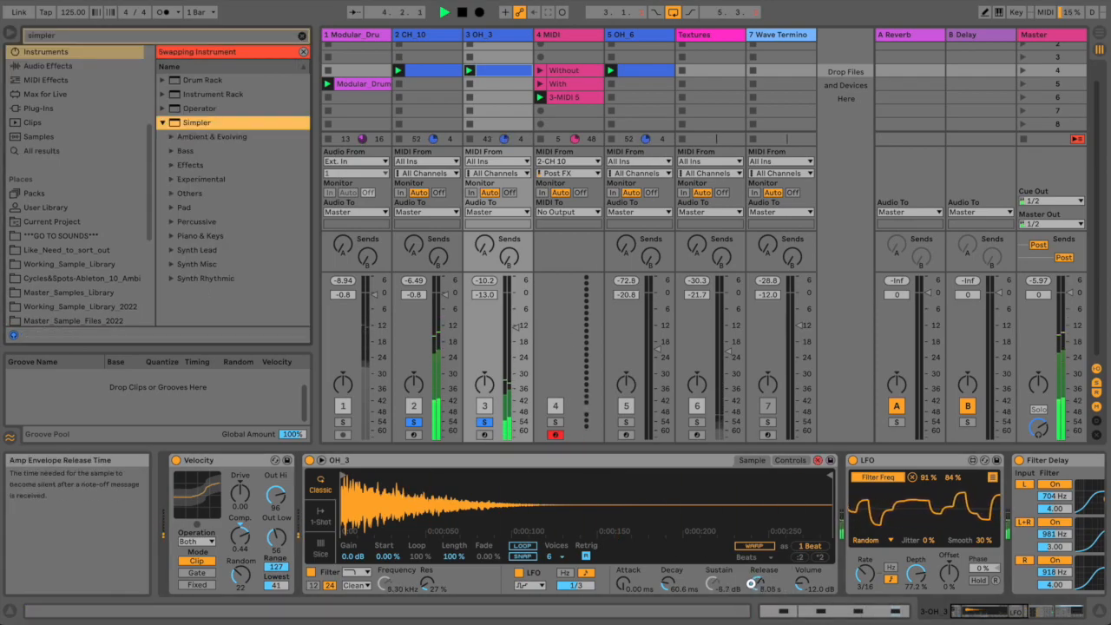
Set Filter Delay's feedback on the OH_3 track to 42% for the L line and 44% for the R line
drag(1017, 612, 1048, 613)
click(965, 611)
drag(808, 501, 744, 493)
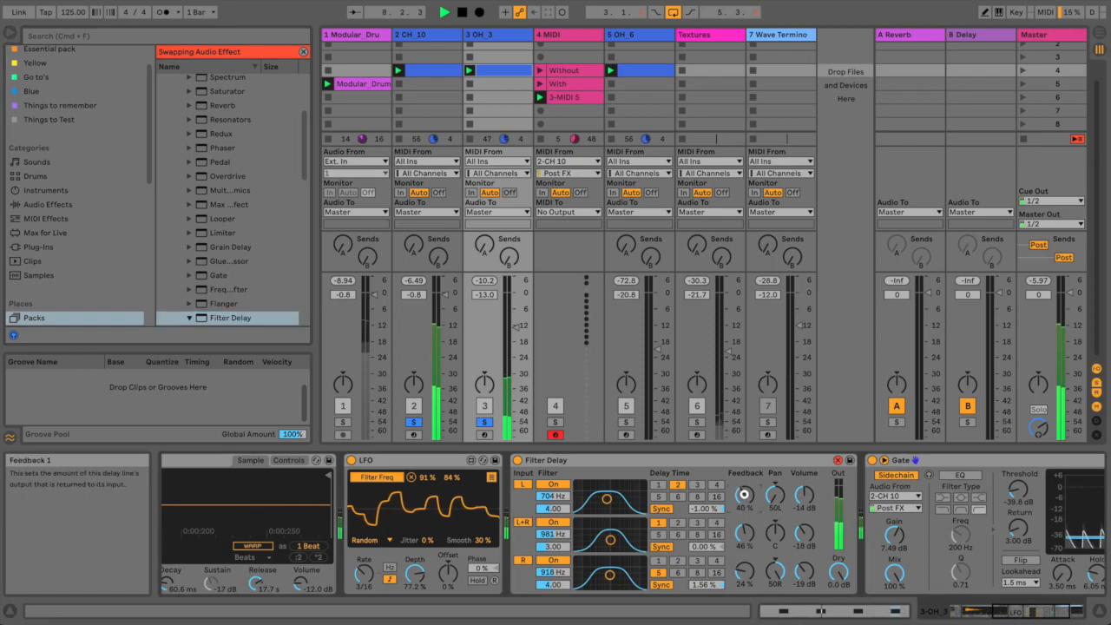
drag(744, 573, 744, 570)
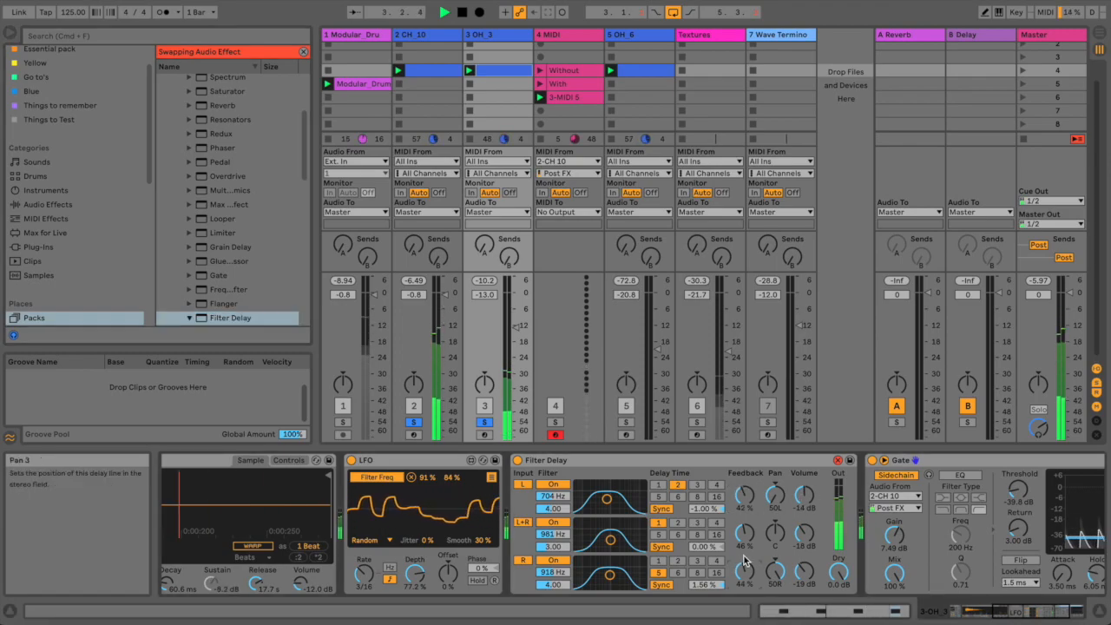
Set Gate's threshold to -25.4 dB, attack to 21.4 ms and release to 36.2 ms on the OH_3 track
drag(1013, 611, 1030, 612)
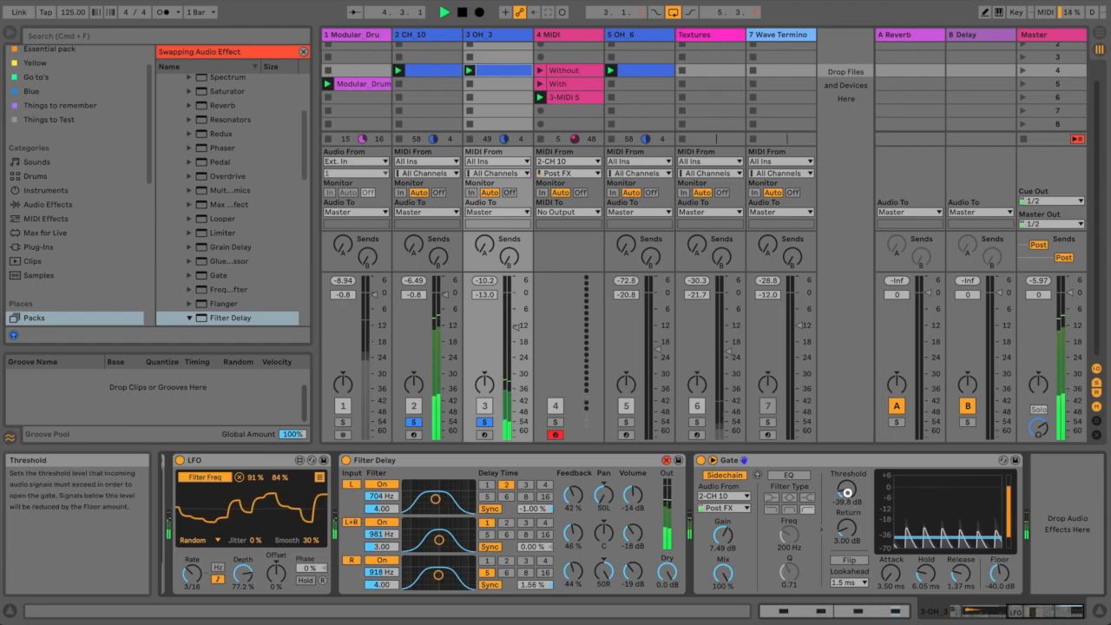
drag(848, 498, 848, 492)
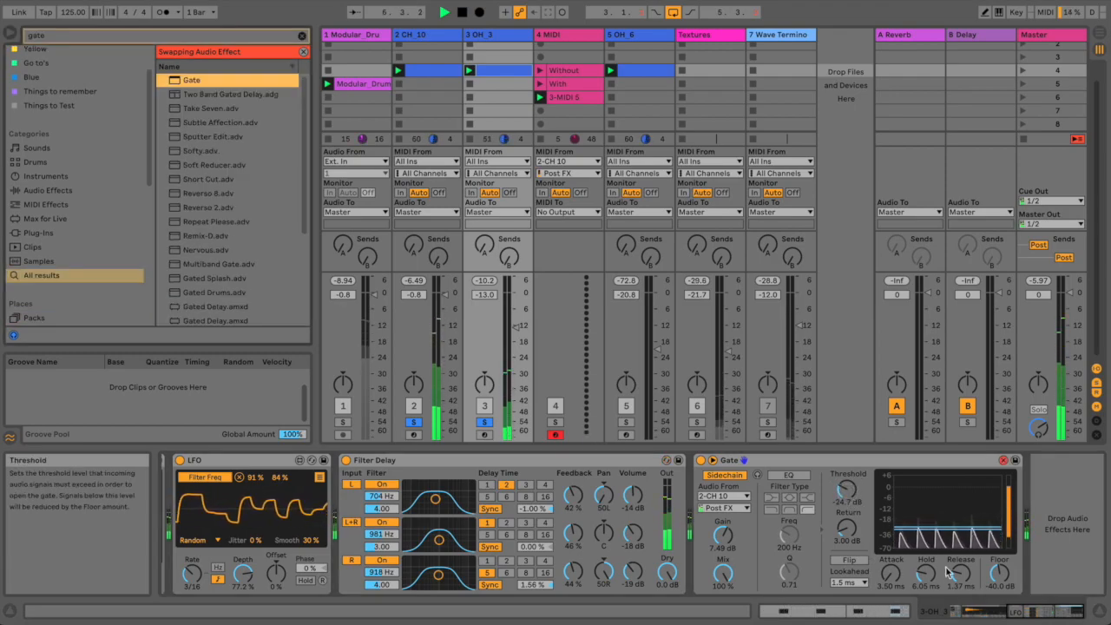
drag(960, 570, 961, 575)
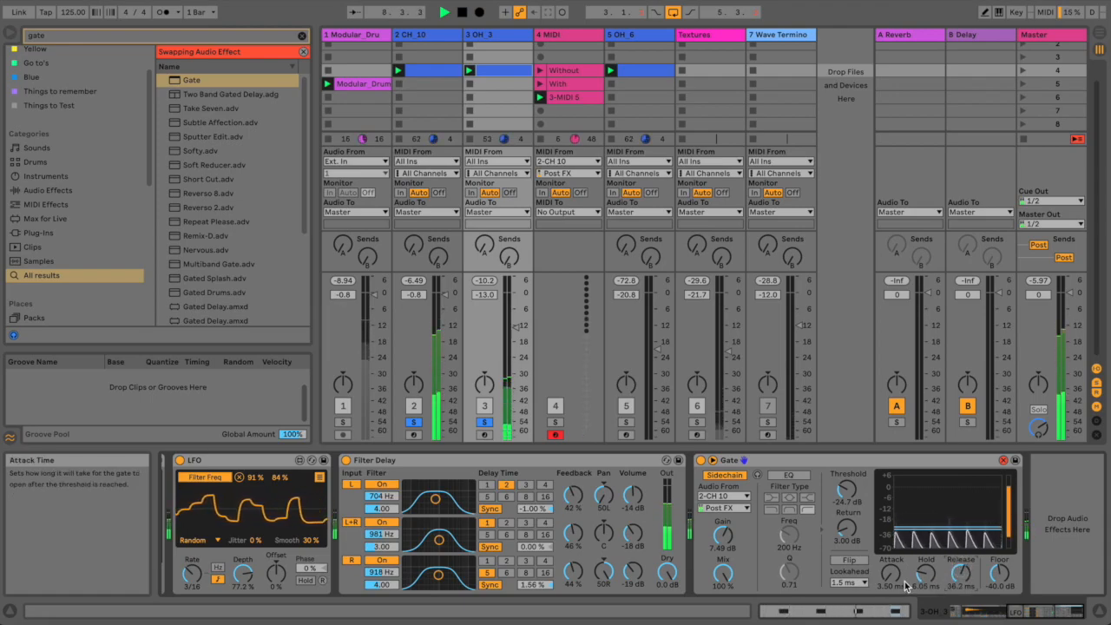
drag(845, 499, 845, 496)
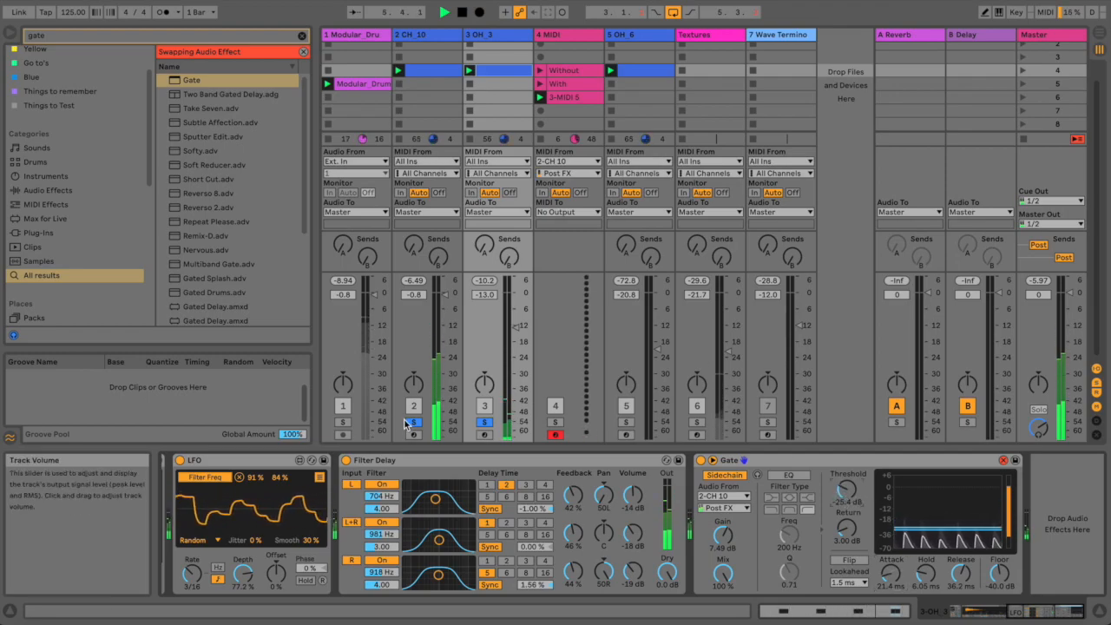
Unsolo the hi-hat tracks, set the OH_3 volume to -20.0 dB while comparing it muted and unmuted, and stop playback
click(484, 422)
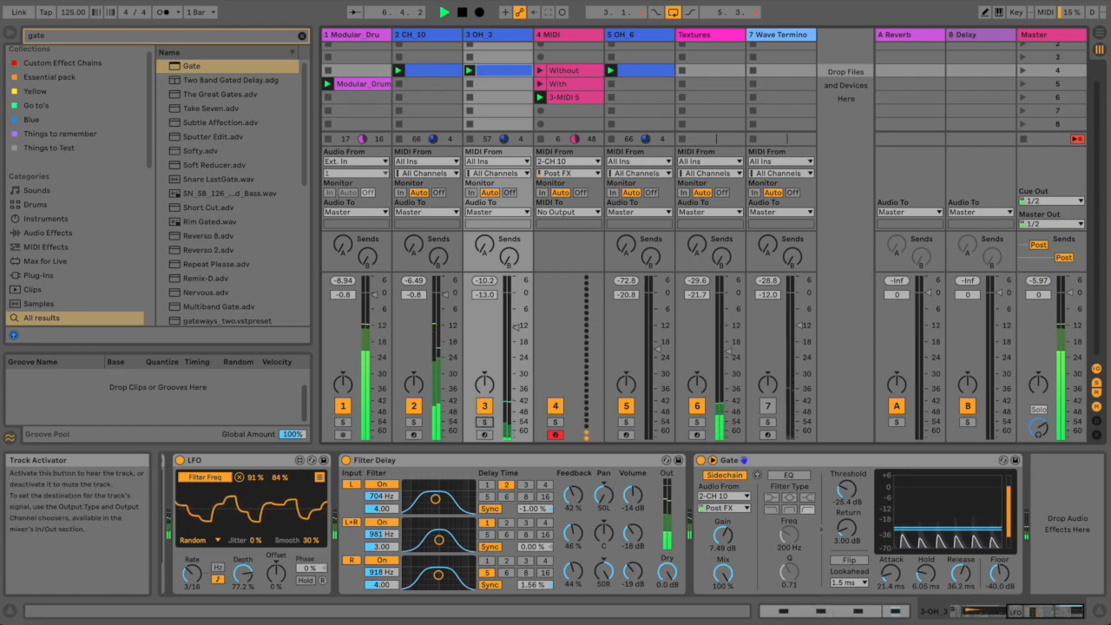
drag(516, 330, 511, 329)
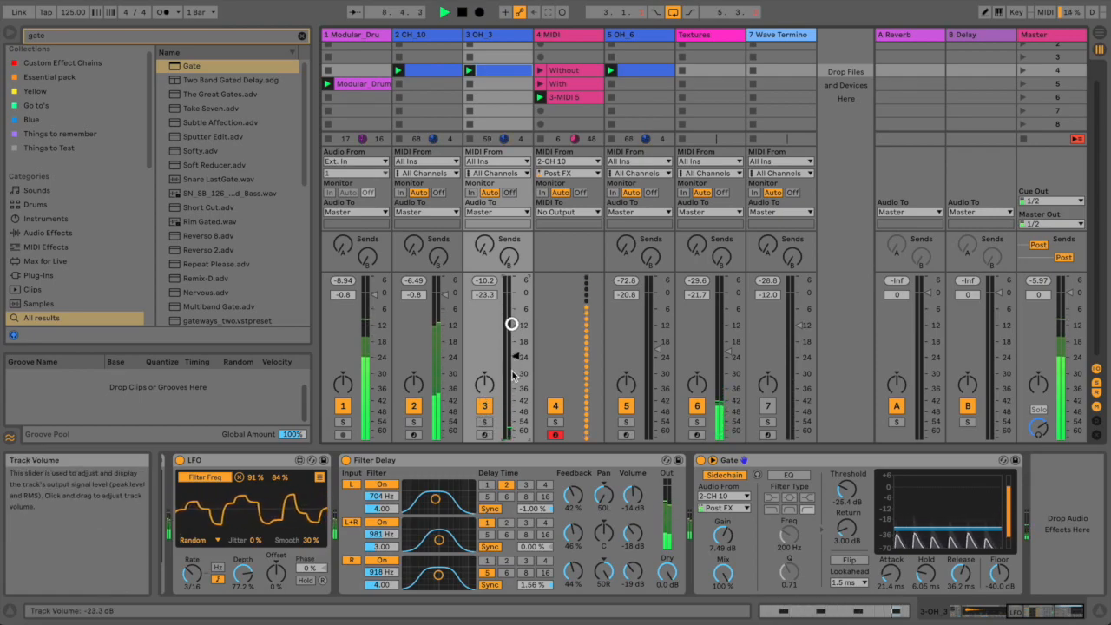
click(486, 407)
click(488, 407)
drag(513, 355, 513, 350)
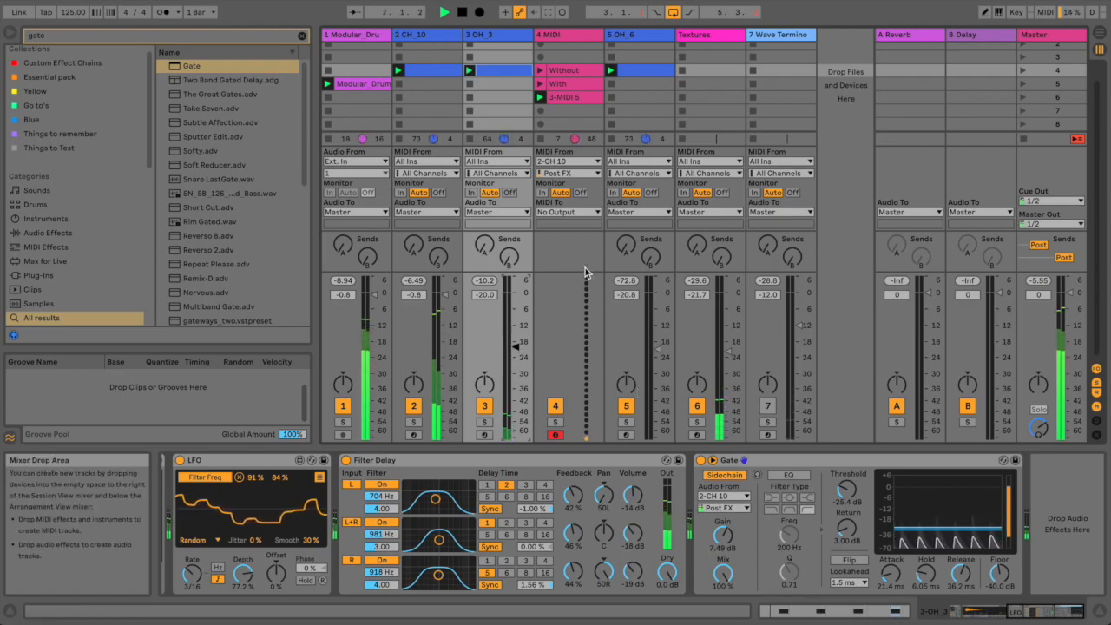
key(XF86AudioRaiseVolume)
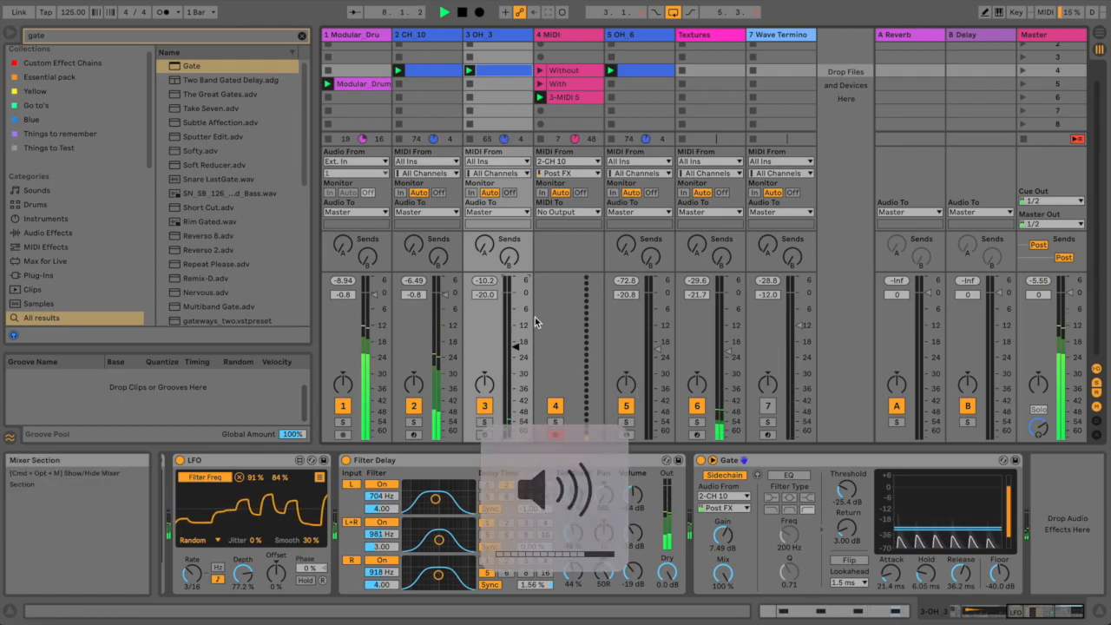
key(space)
Review OH_3's Simpler controls, Filter Delay and Gate, and compare them with the devices on the CH_10 track
drag(1051, 616, 883, 608)
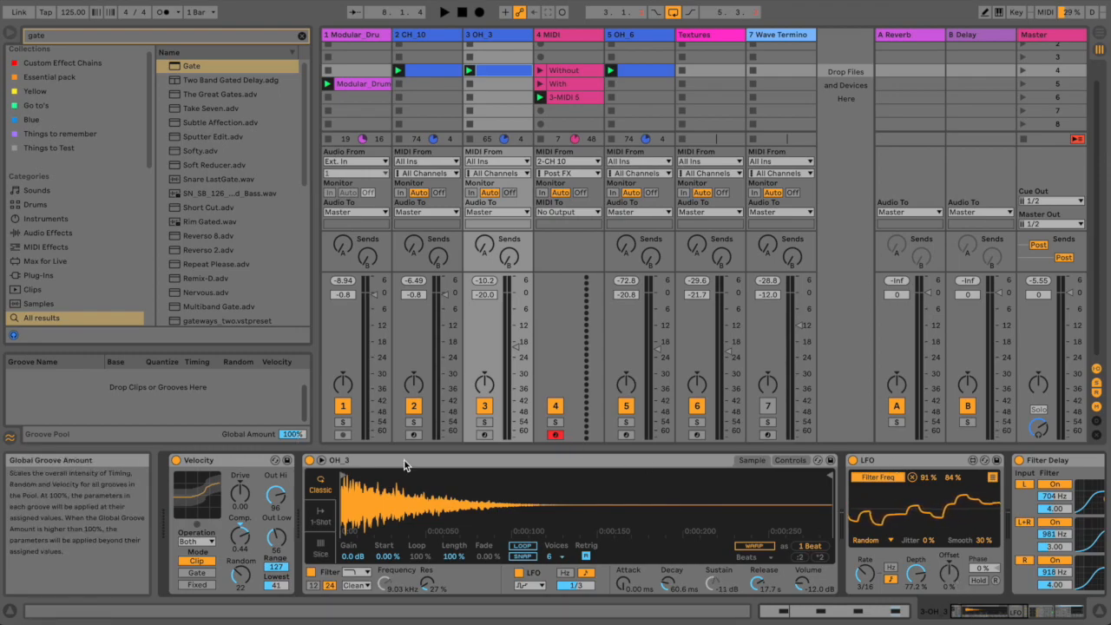
click(797, 461)
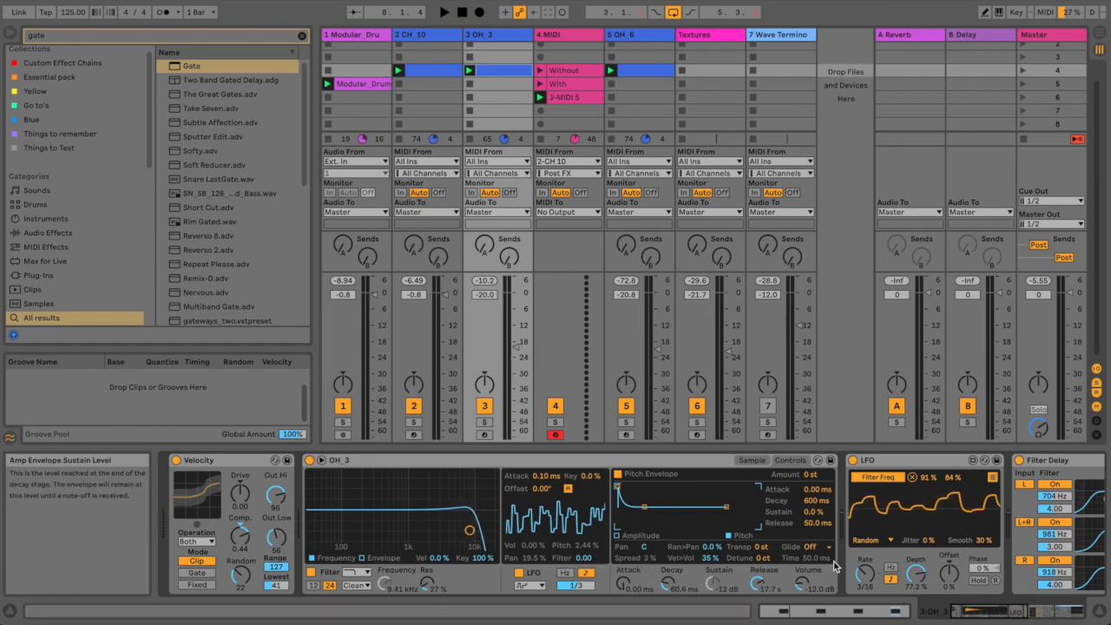
click(711, 584)
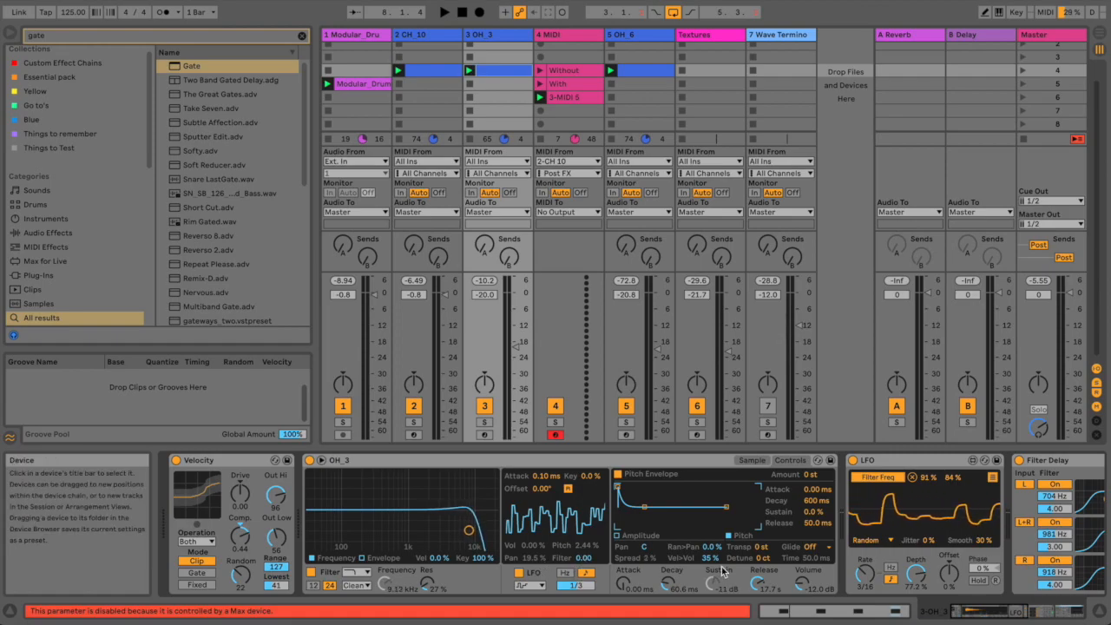
drag(974, 614, 1045, 616)
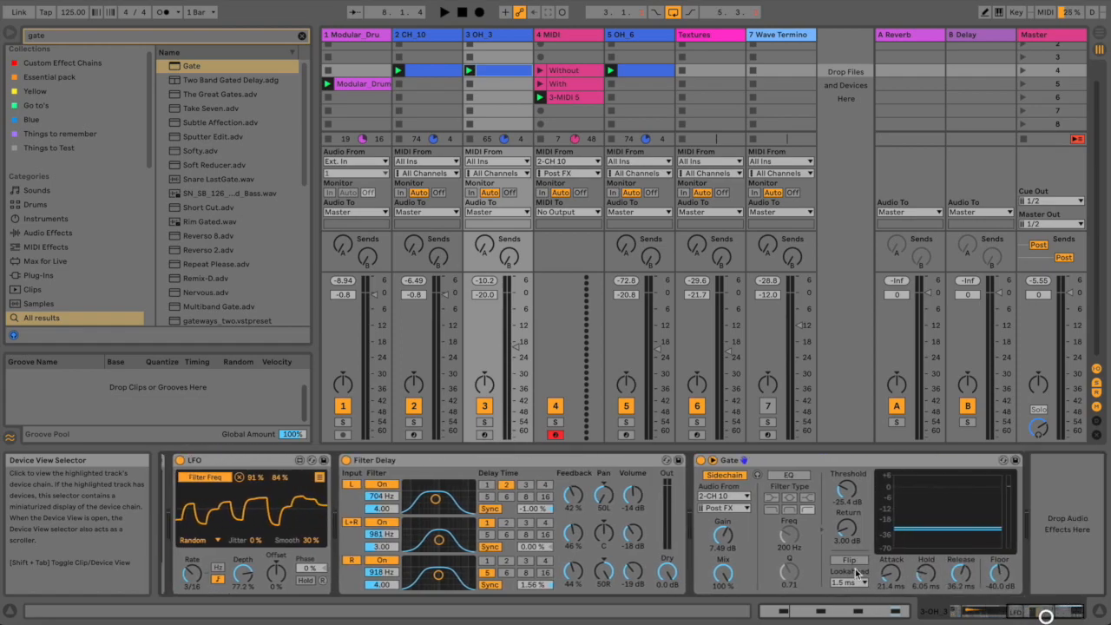
click(416, 38)
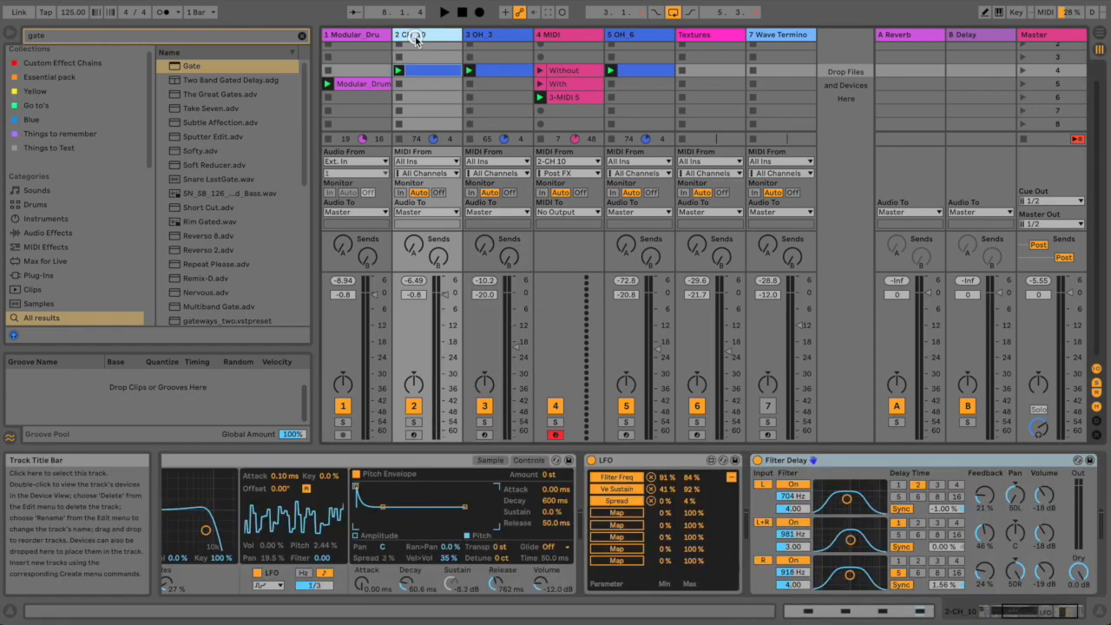
click(479, 35)
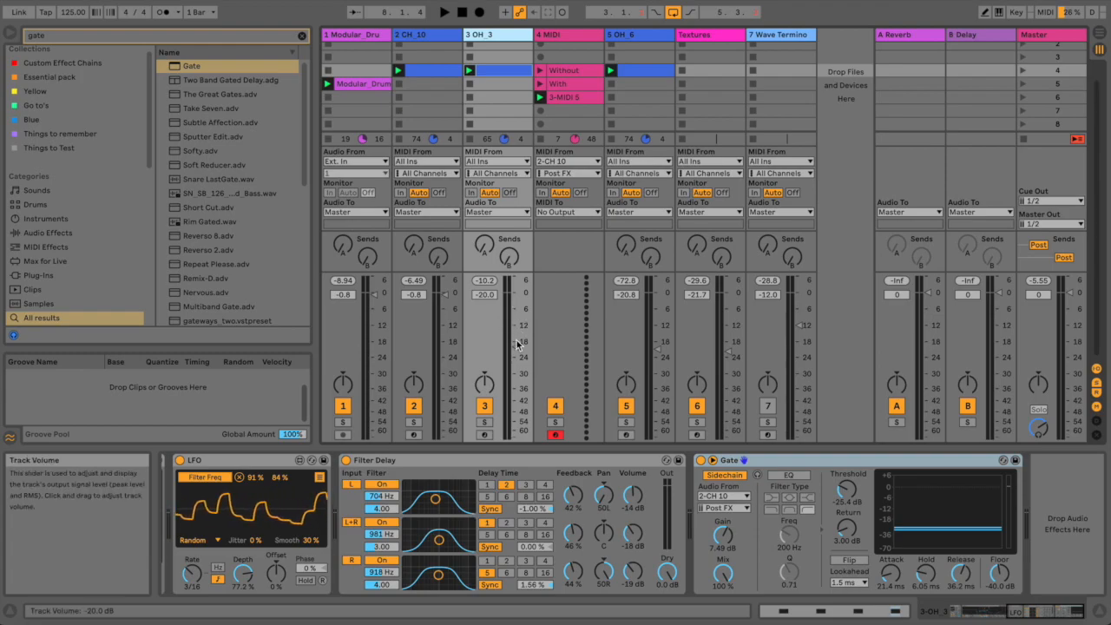
Play the mix and lower the OH_3 track's volume to -25.8 dB, comparing it muted and unmuted
drag(517, 347, 512, 342)
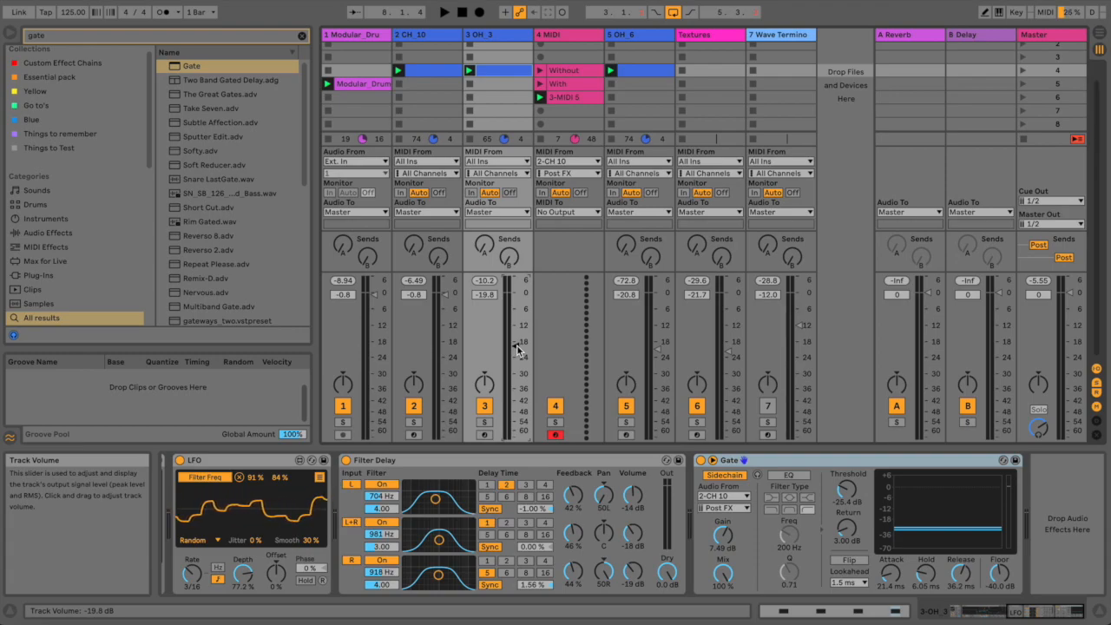
key(space)
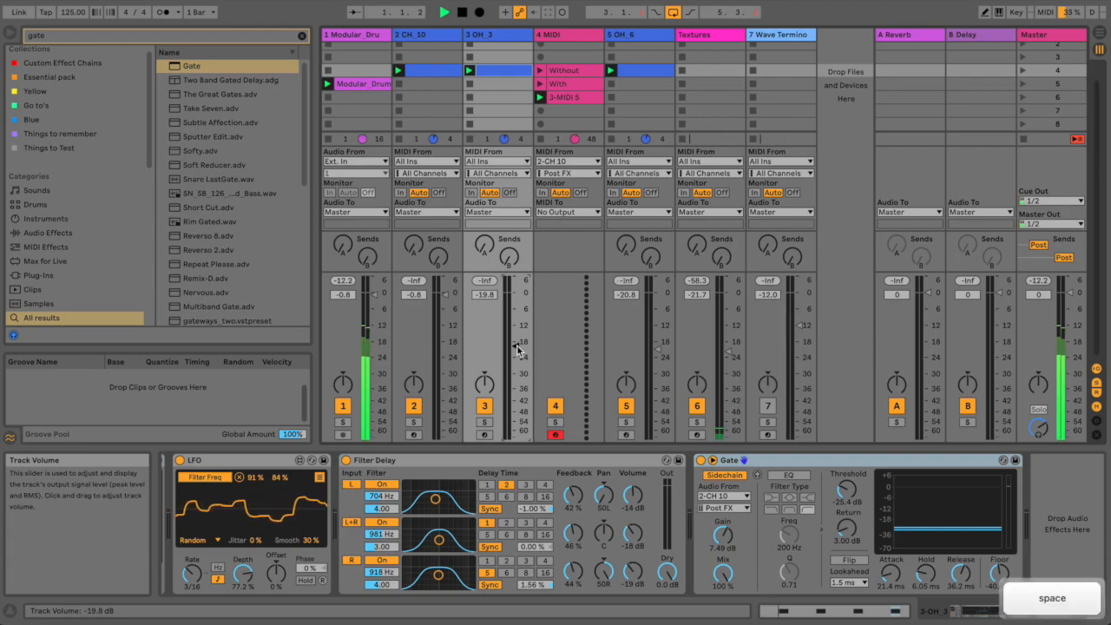
drag(511, 350, 511, 362)
click(486, 406)
click(485, 406)
key(m)
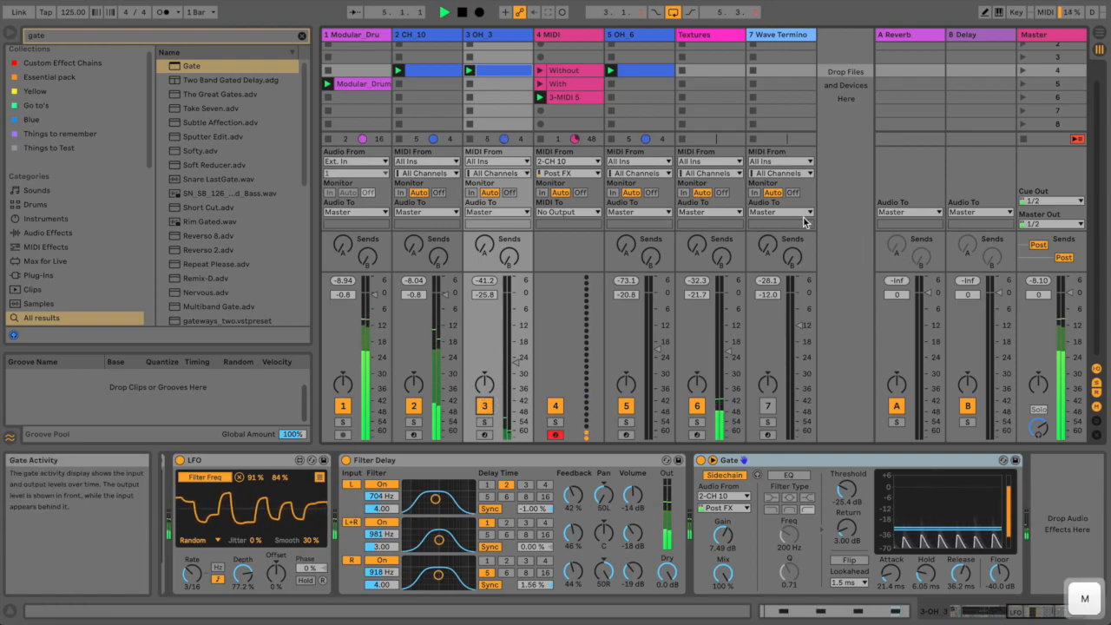
Examine the device chains of the OH_3 and CH_10 tracks while listening to the full mix, and stop playback
drag(1036, 612, 898, 597)
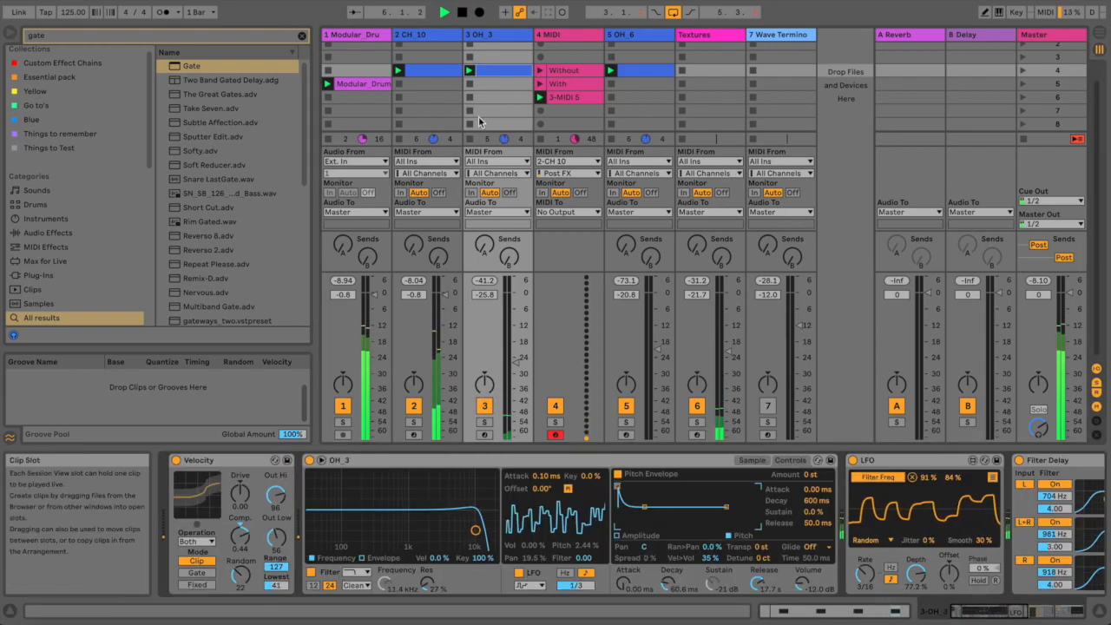
click(441, 44)
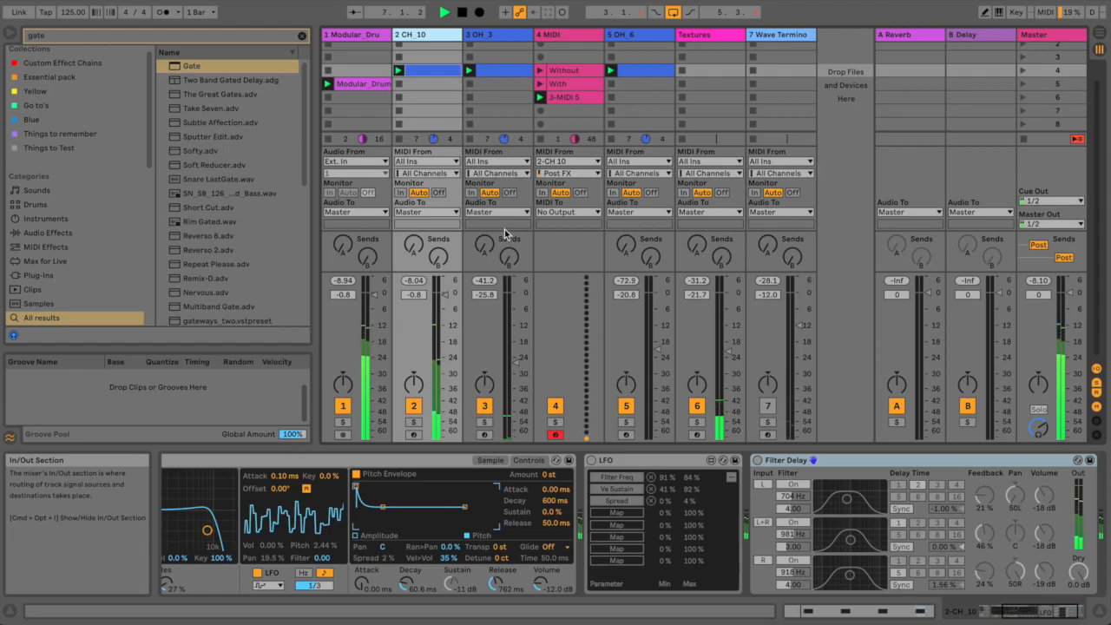
key(m)
key(m)
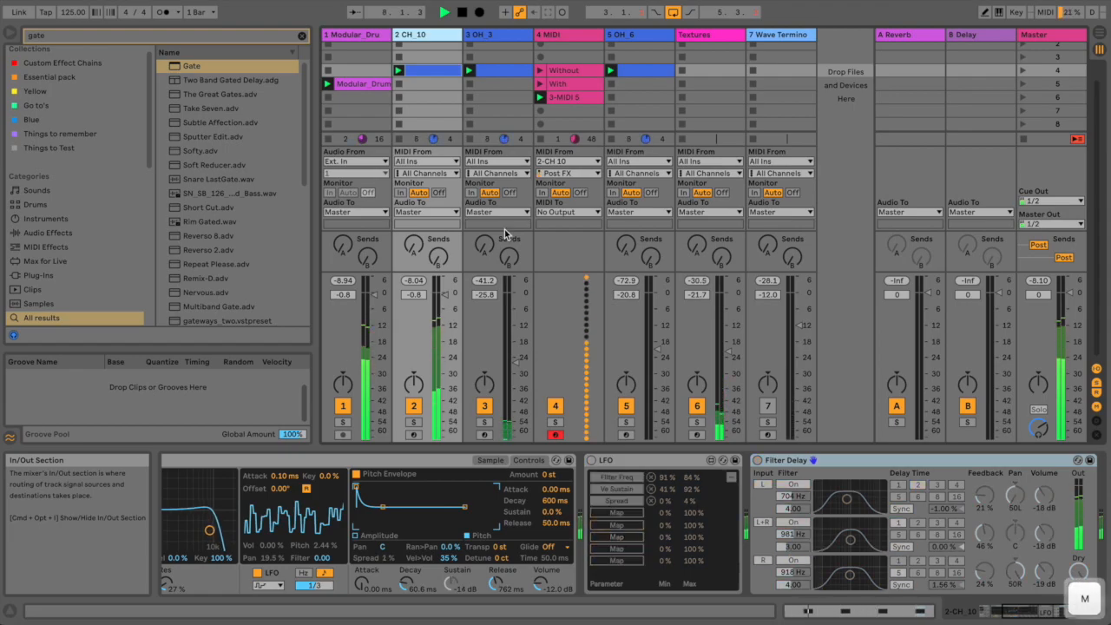
key(m)
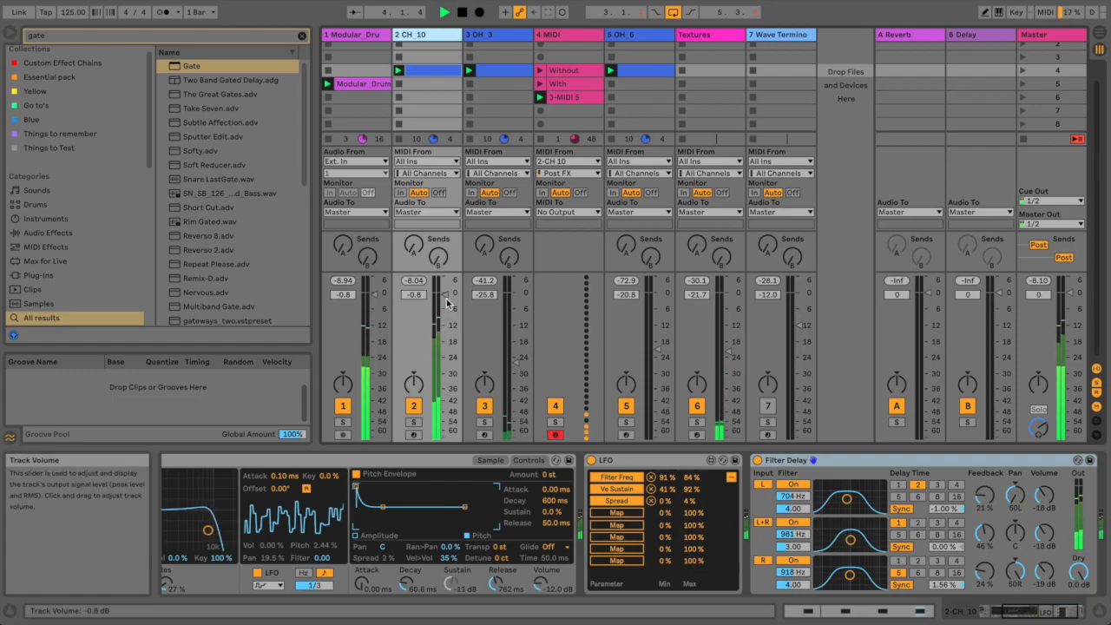
key(m)
key(m)
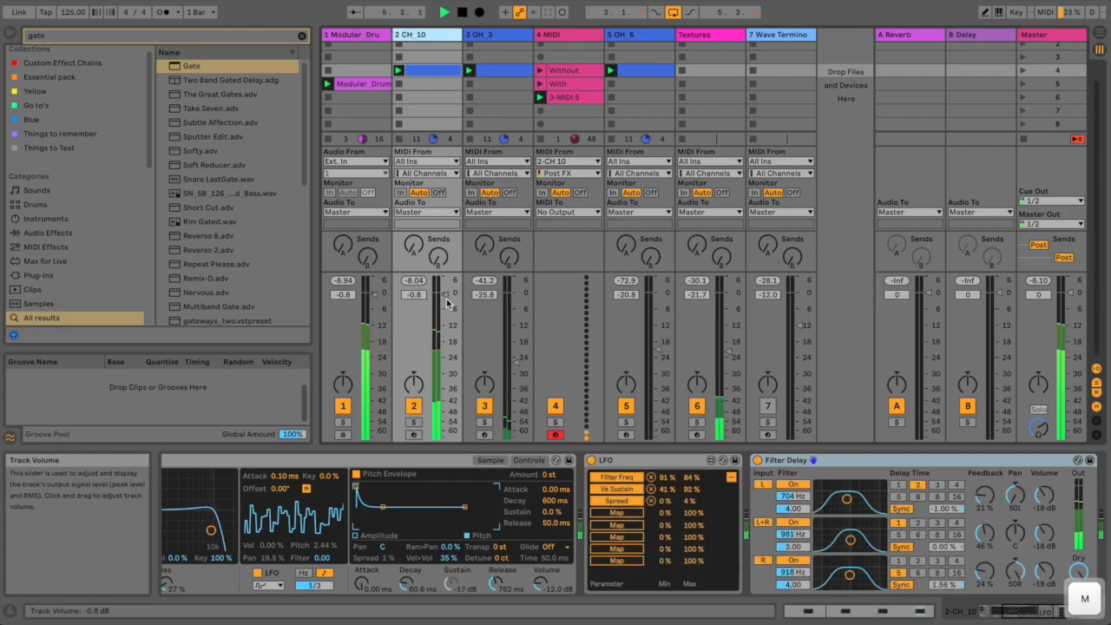
key(m)
key(m)
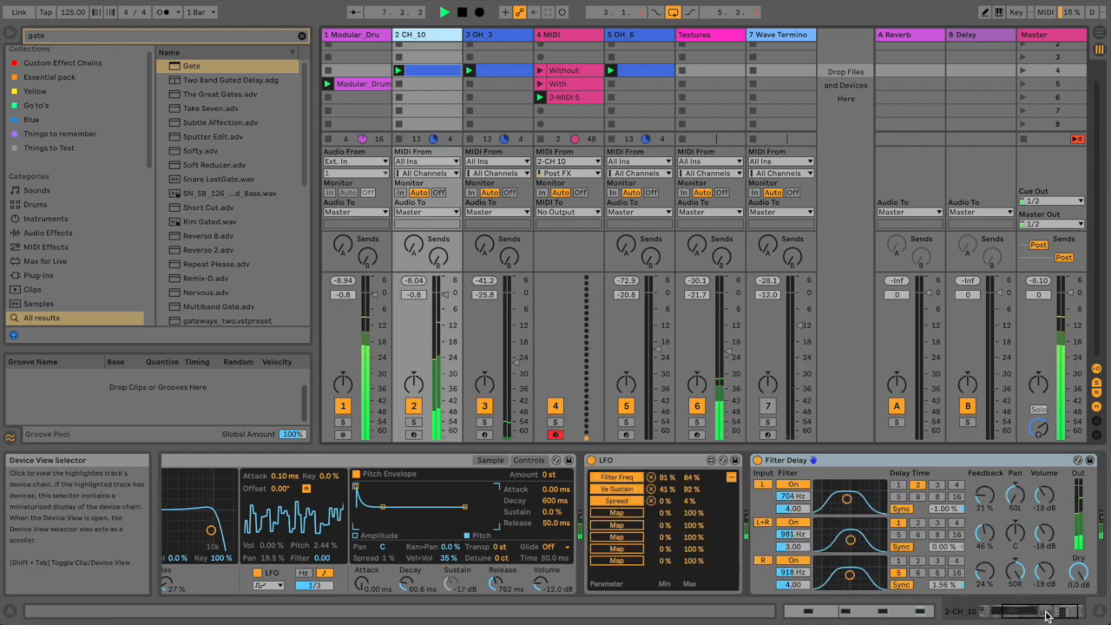
drag(1048, 613, 1004, 614)
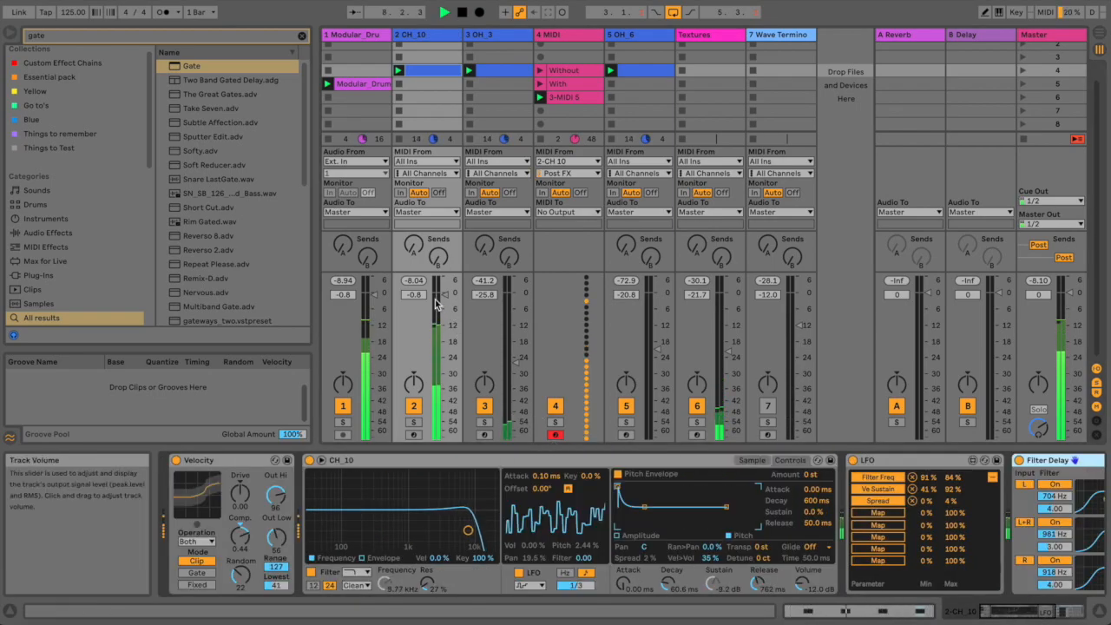
drag(457, 271, 457, 258)
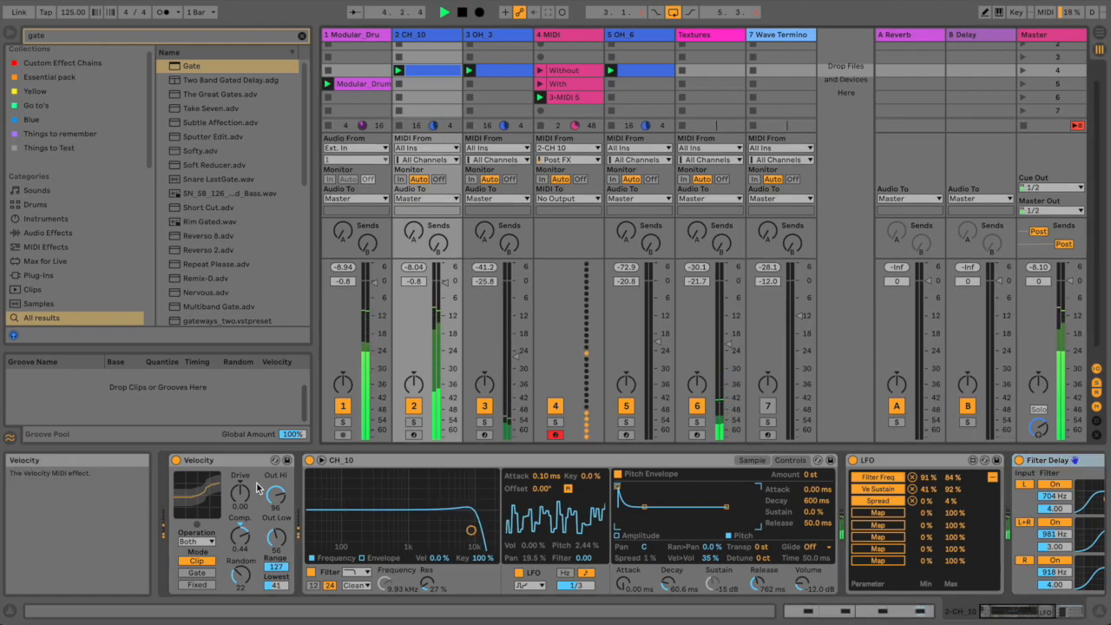
key(space)
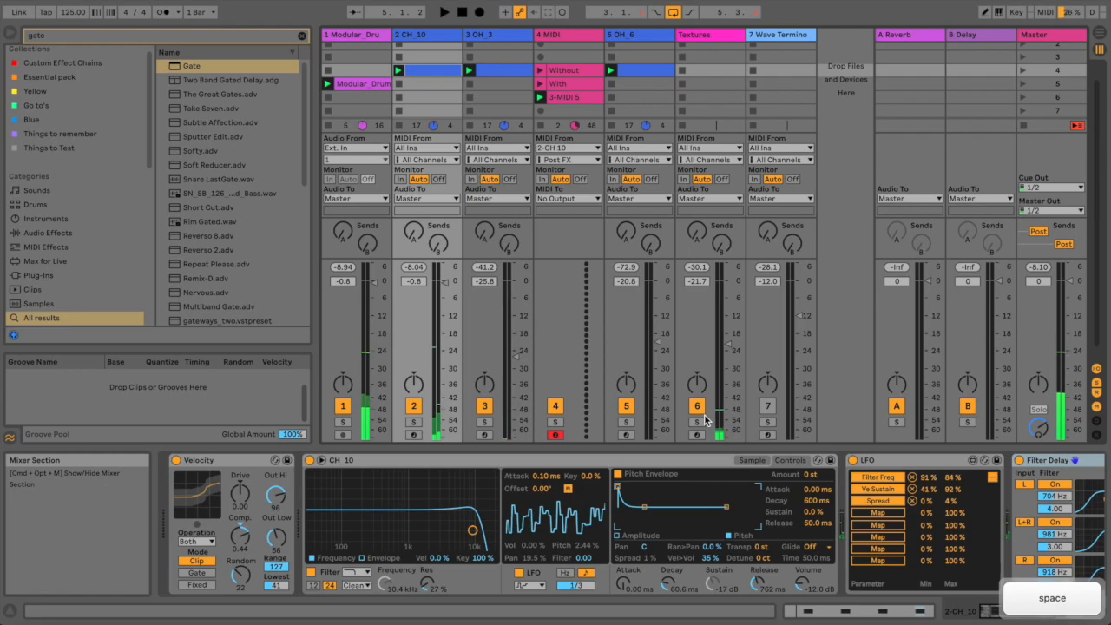